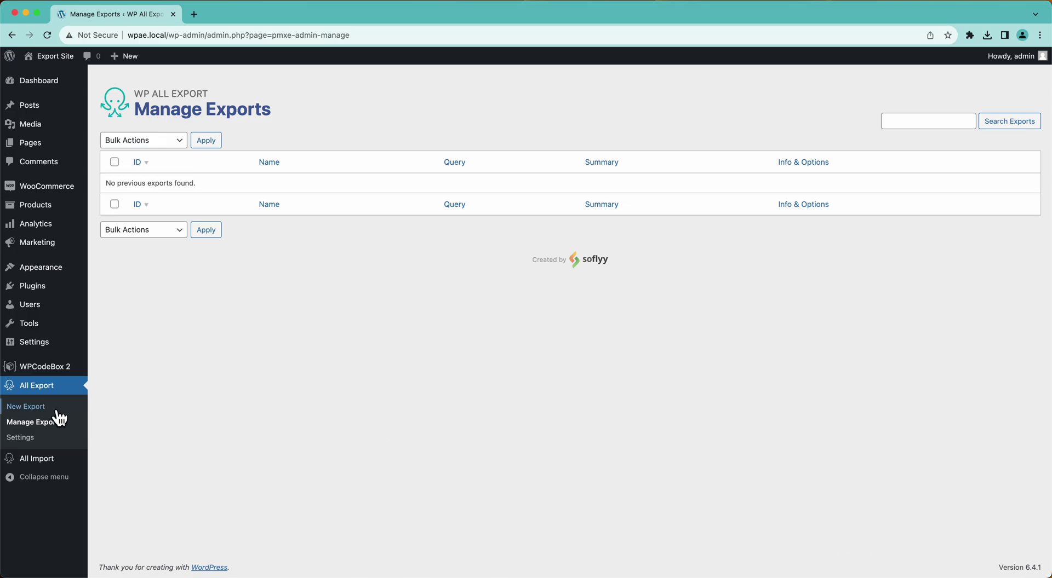
Start a new export with WooCommerce Orders as the post type.
left_click(29, 407)
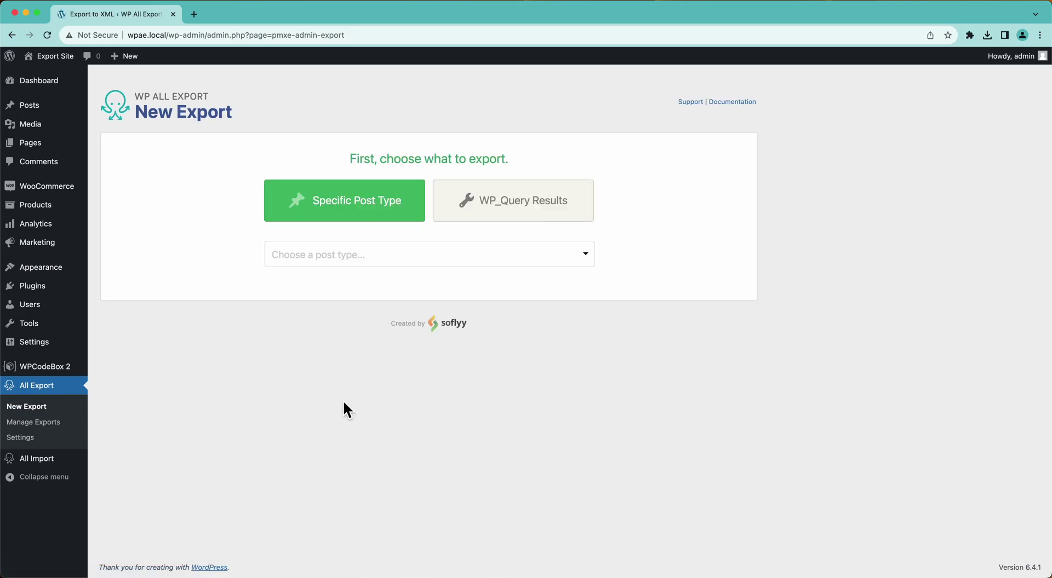
left_click(351, 260)
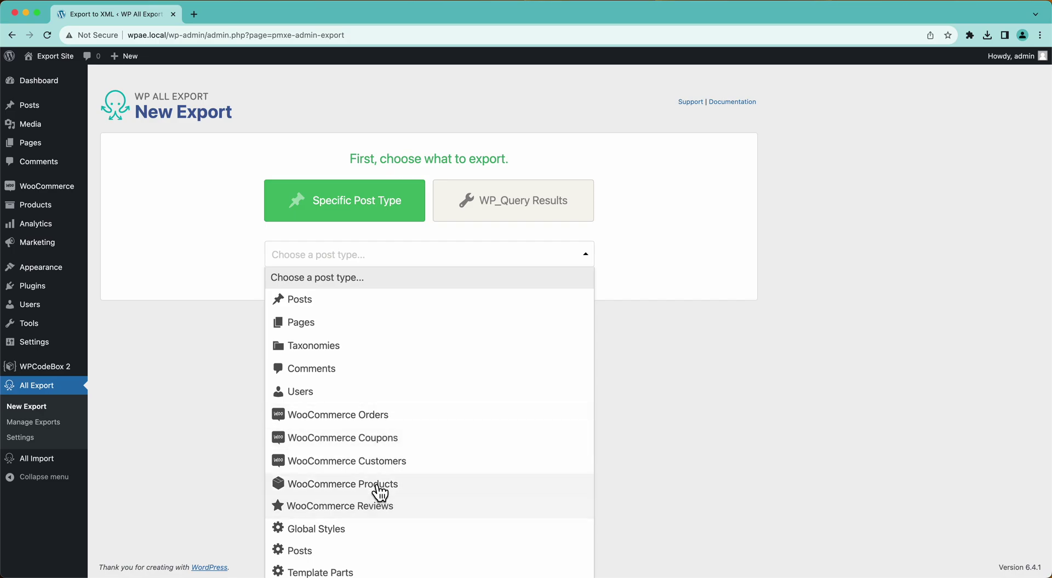
left_click(440, 427)
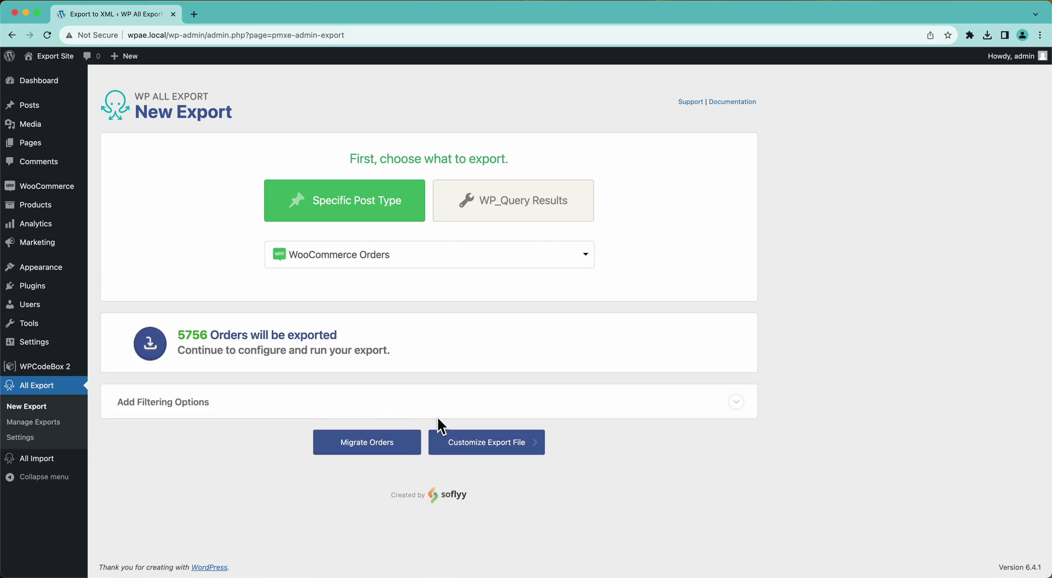
Add a filtering rule where Billing State equals CA, and delete that rule again.
left_click(173, 404)
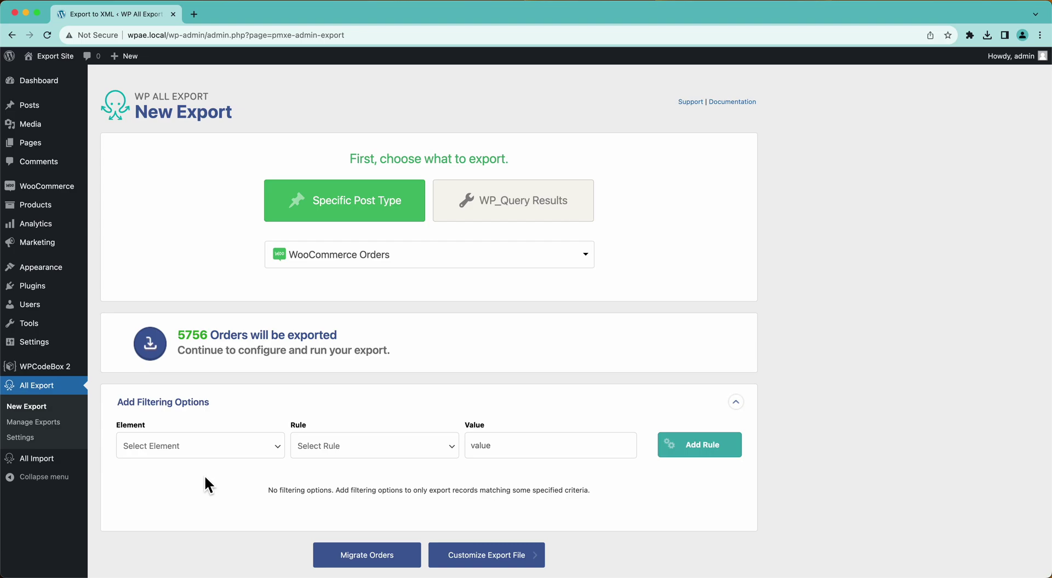
left_click_drag(176, 334, 354, 330)
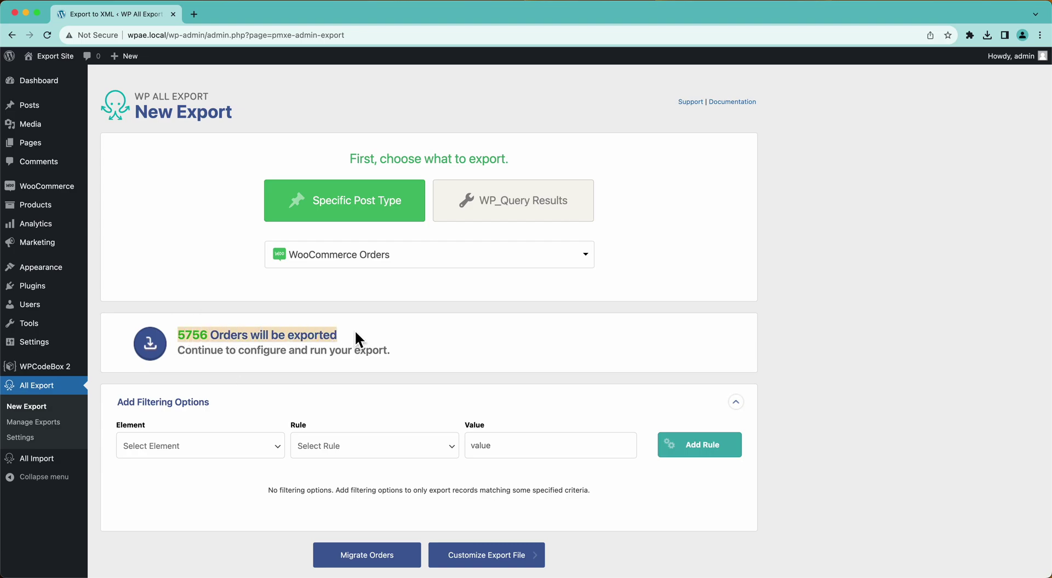
left_click(353, 330)
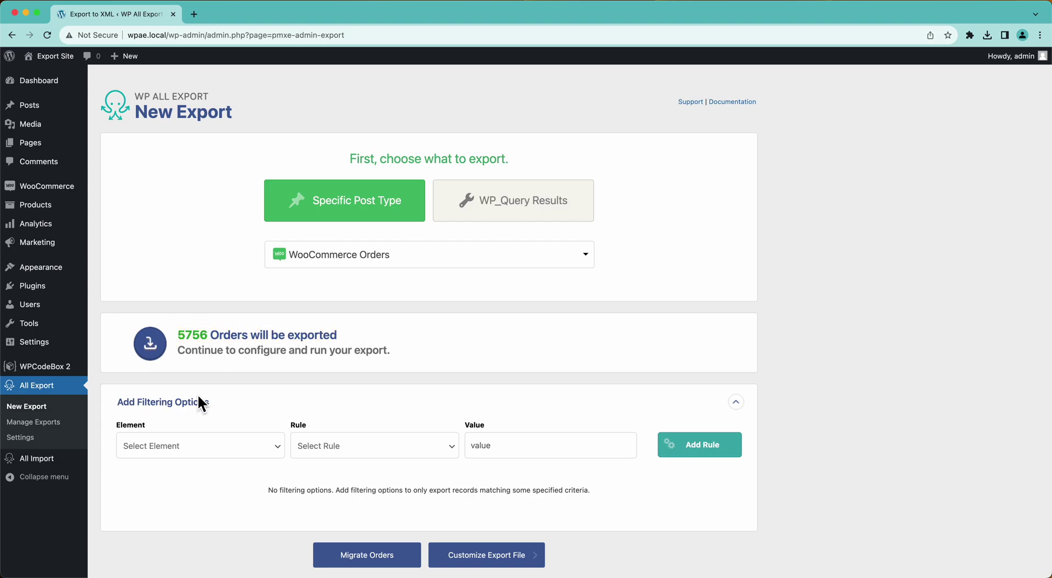
left_click(197, 447)
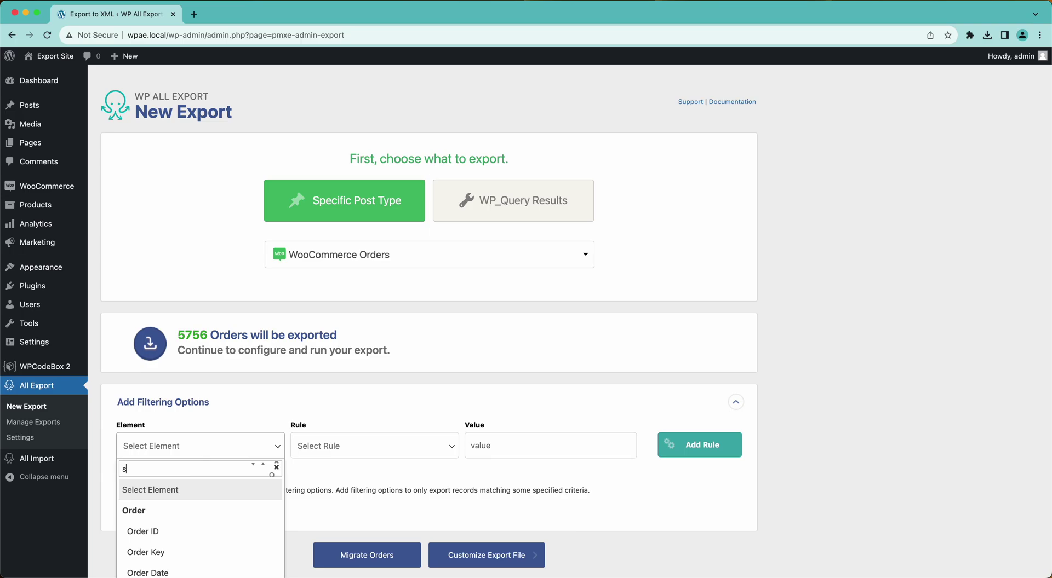
type("state")
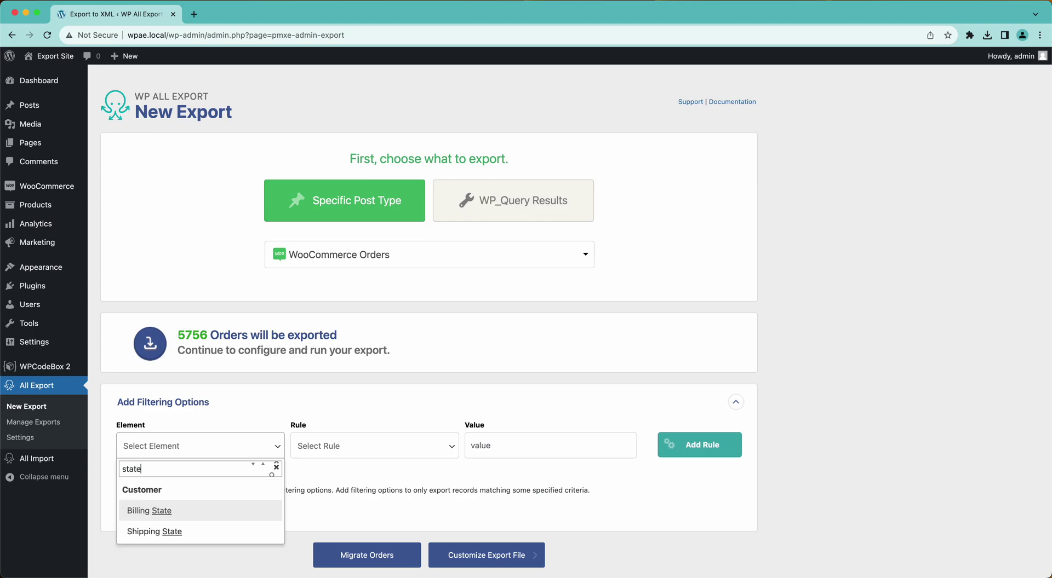
left_click(172, 512)
left_click(335, 455)
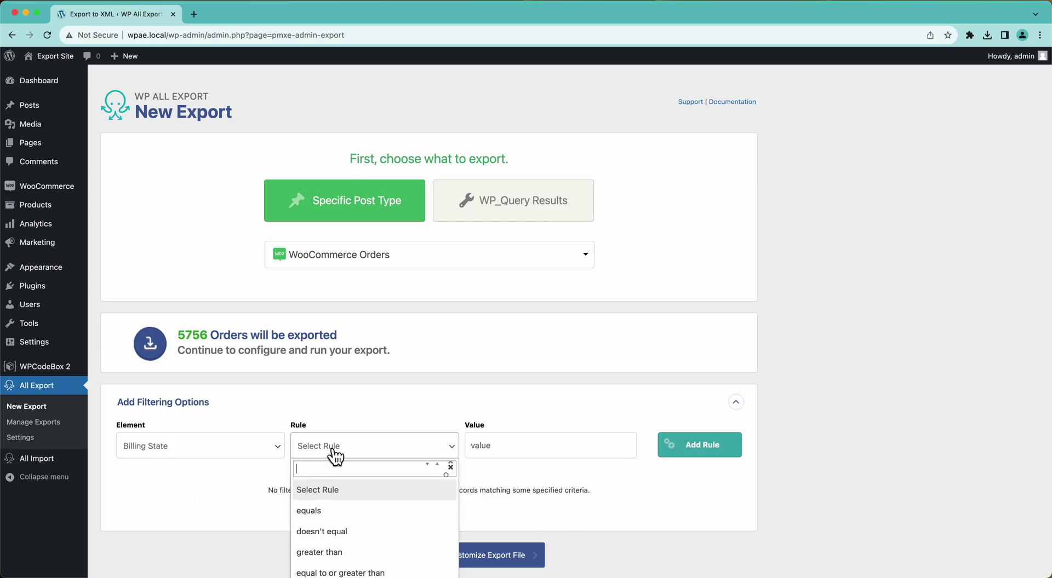
left_click(322, 507)
left_click(513, 453)
type("CA")
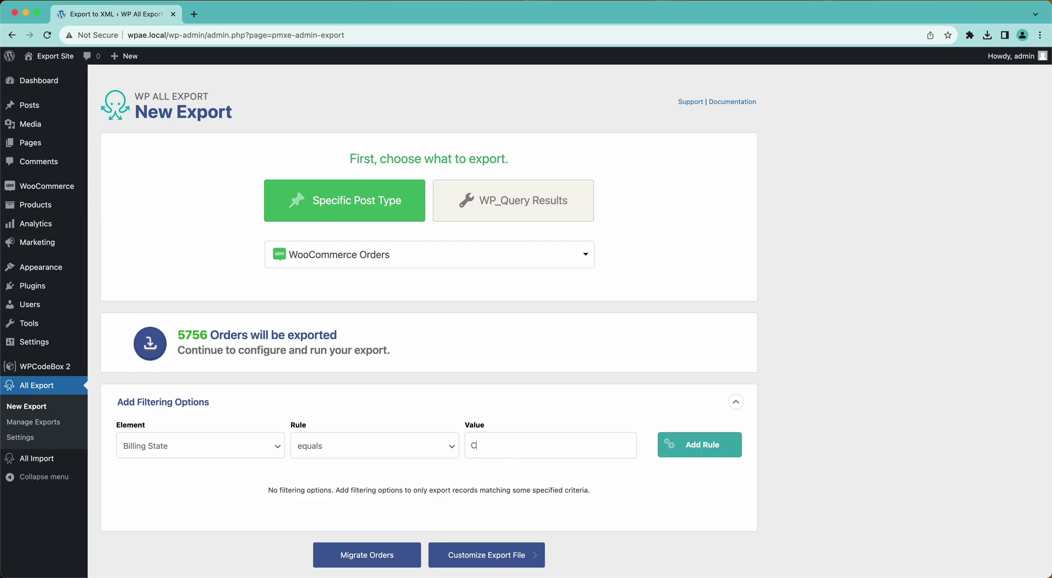
left_click(693, 452)
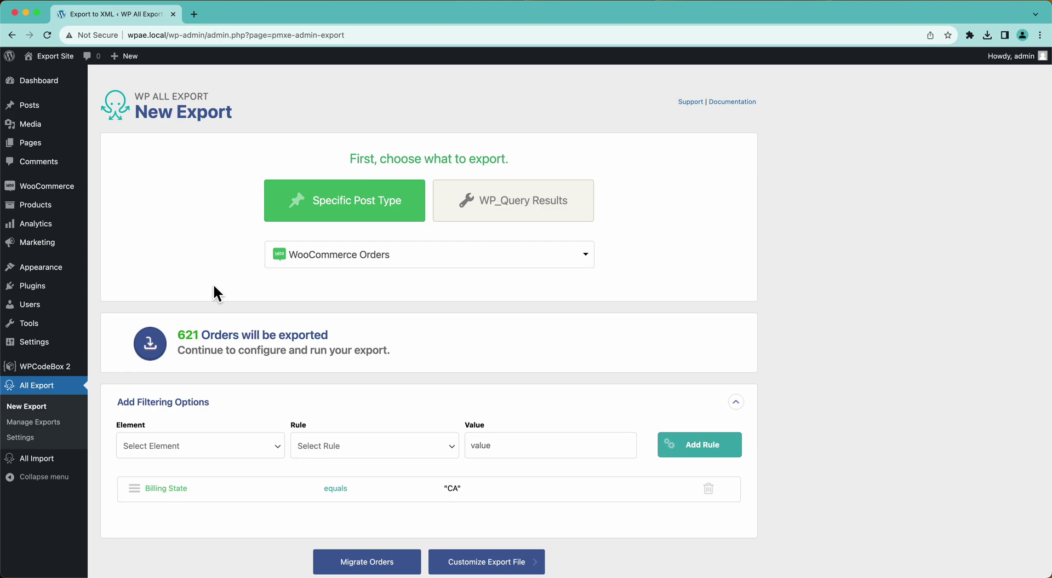
left_click(709, 489)
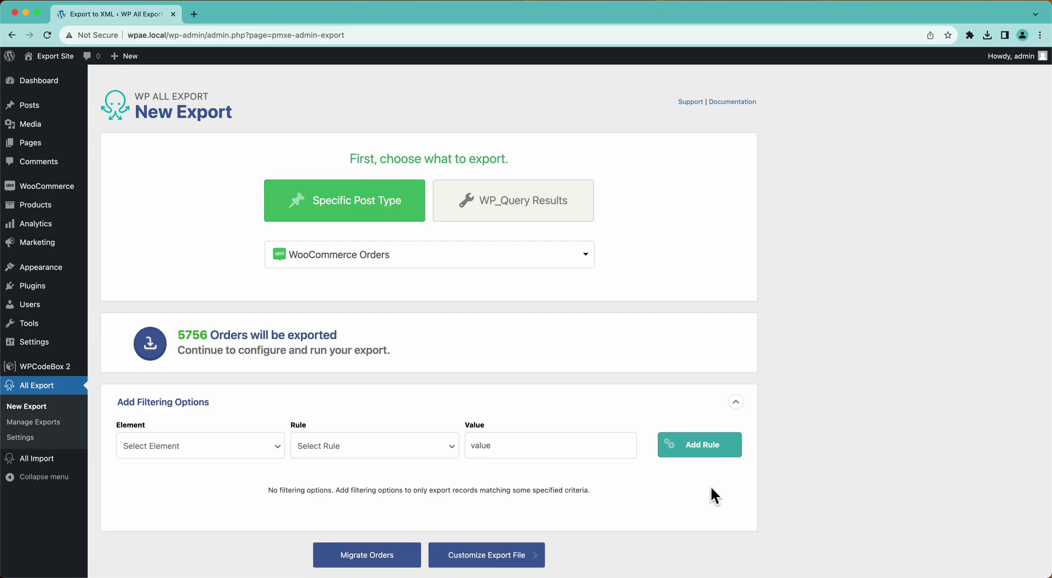
Proceed to customizing the export file and preview the first 10 orders with the default fields.
left_click(482, 557)
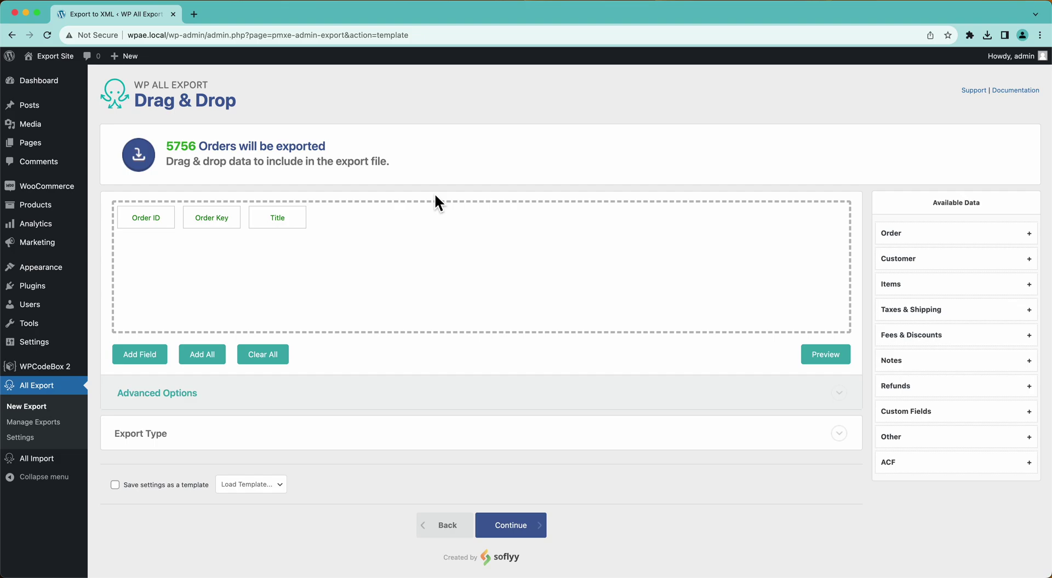
left_click(822, 362)
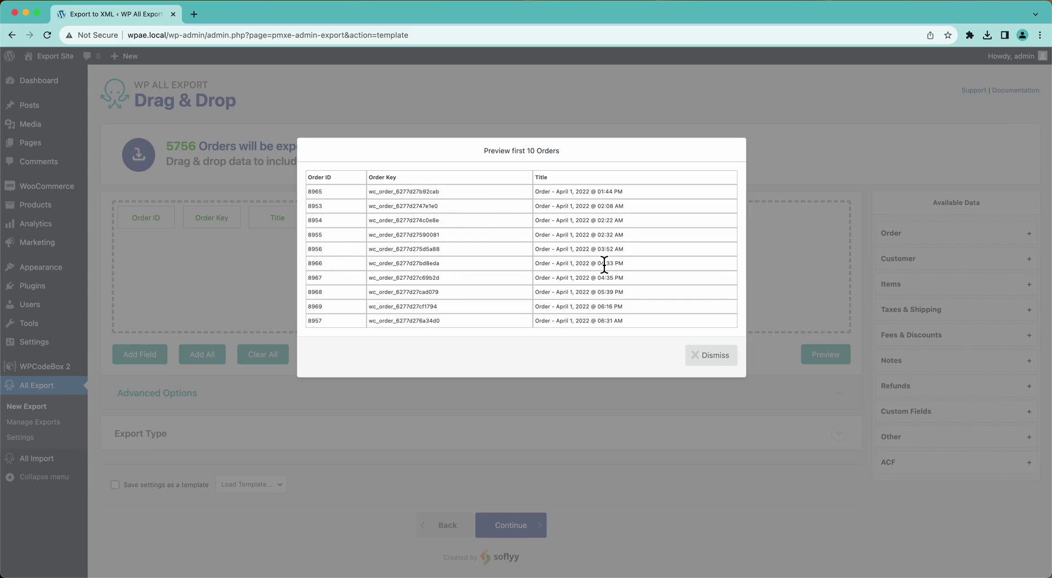
left_click(697, 362)
Move the Order Key field after Title and rename its column to Order.
left_click_drag(219, 221, 300, 221)
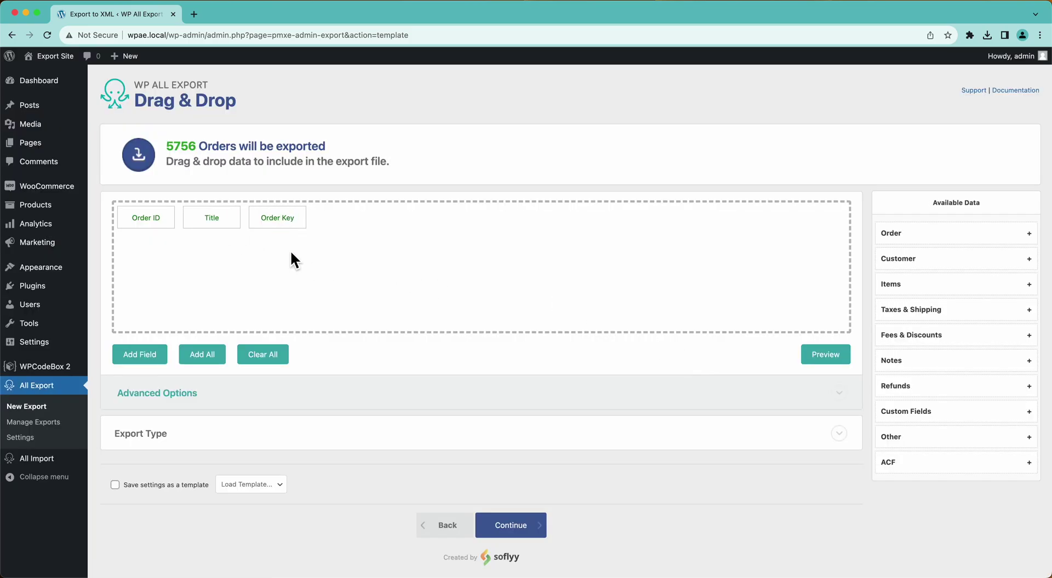
left_click(294, 222)
double_click(338, 156)
key("BackSpace")
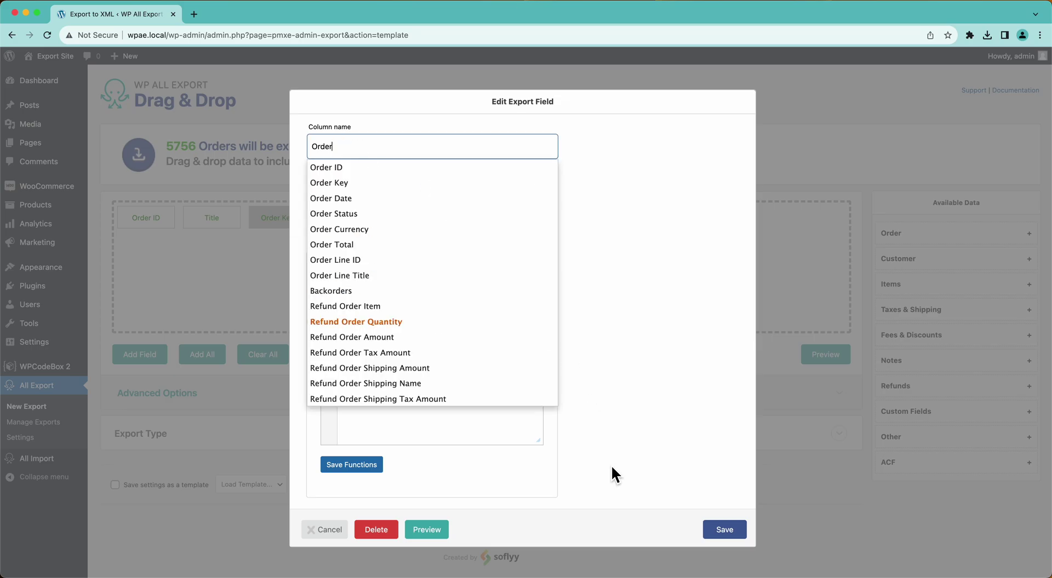
left_click(732, 531)
Add the Order Total field from the available Order data to the export.
left_click(903, 234)
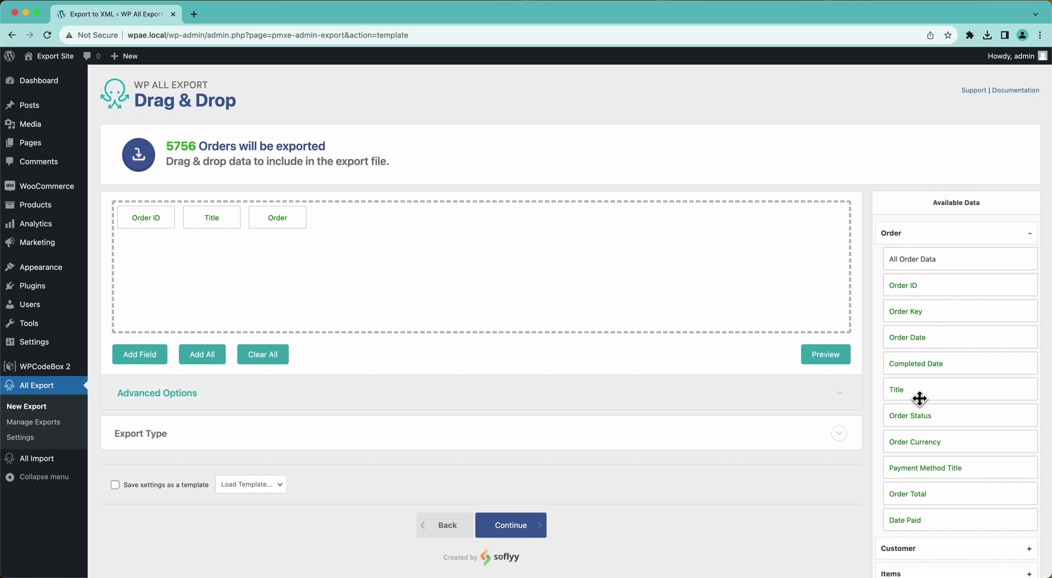
left_click_drag(934, 506, 640, 250)
Add a new export field for Billing First Name and preview the first 10 orders.
left_click(140, 354)
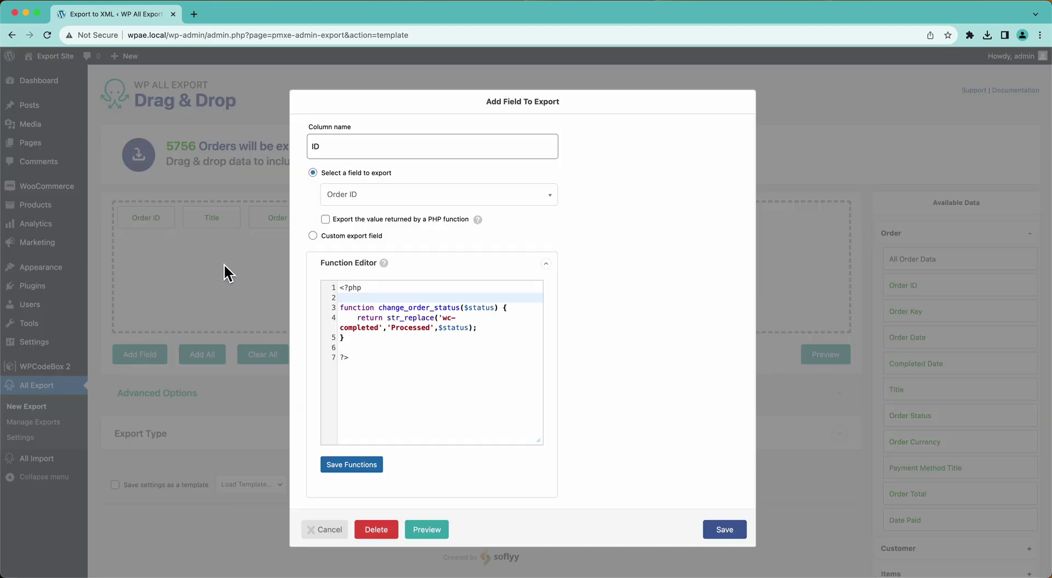
left_click(346, 196)
type("name")
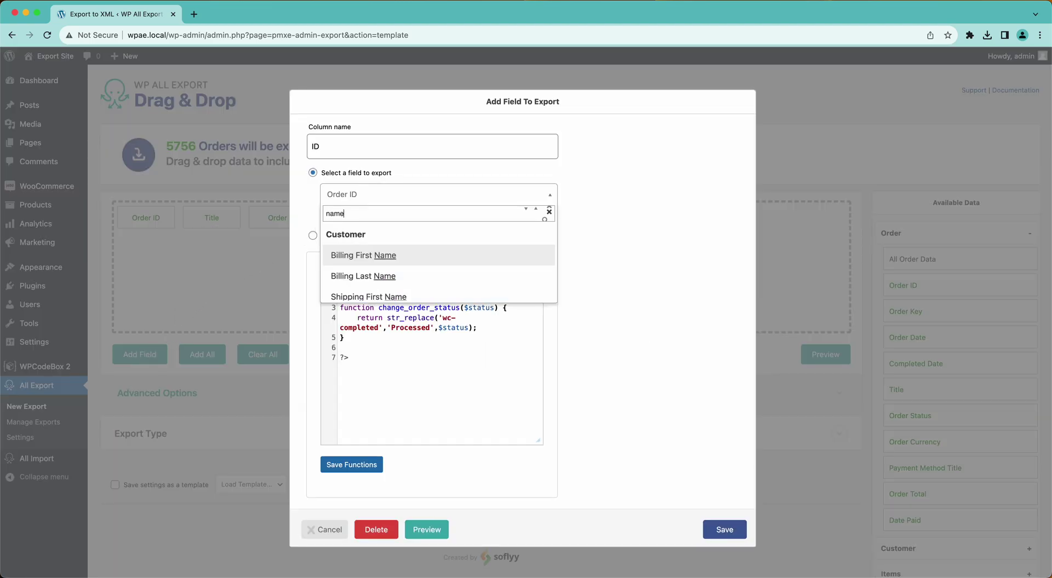
left_click(345, 262)
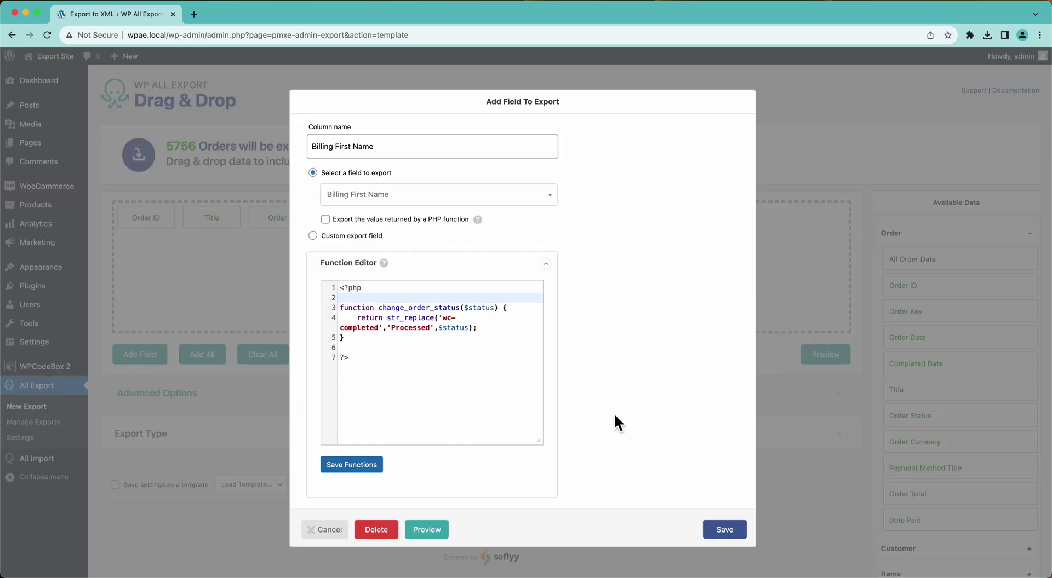
left_click(724, 530)
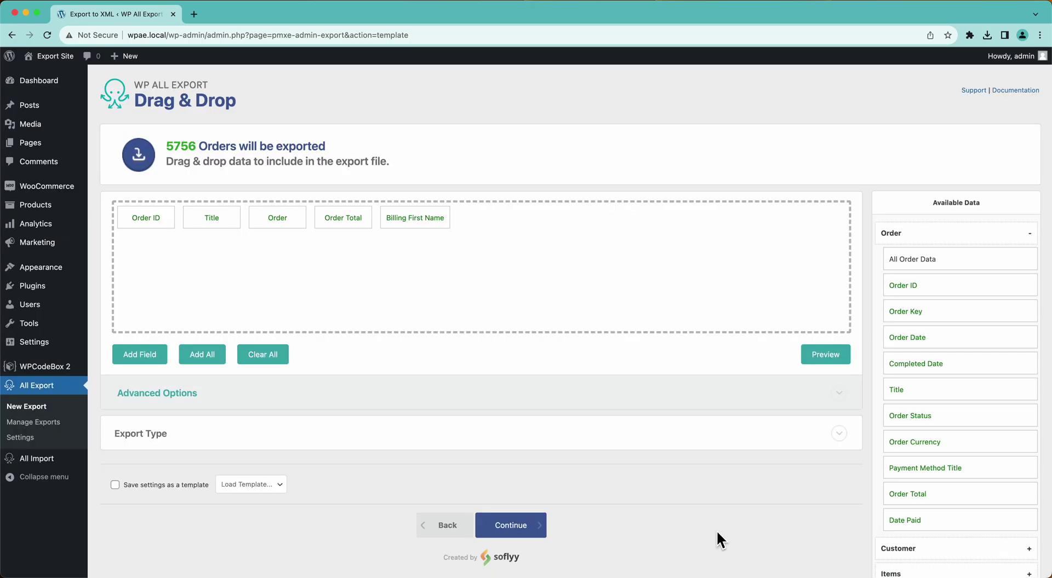
left_click(820, 354)
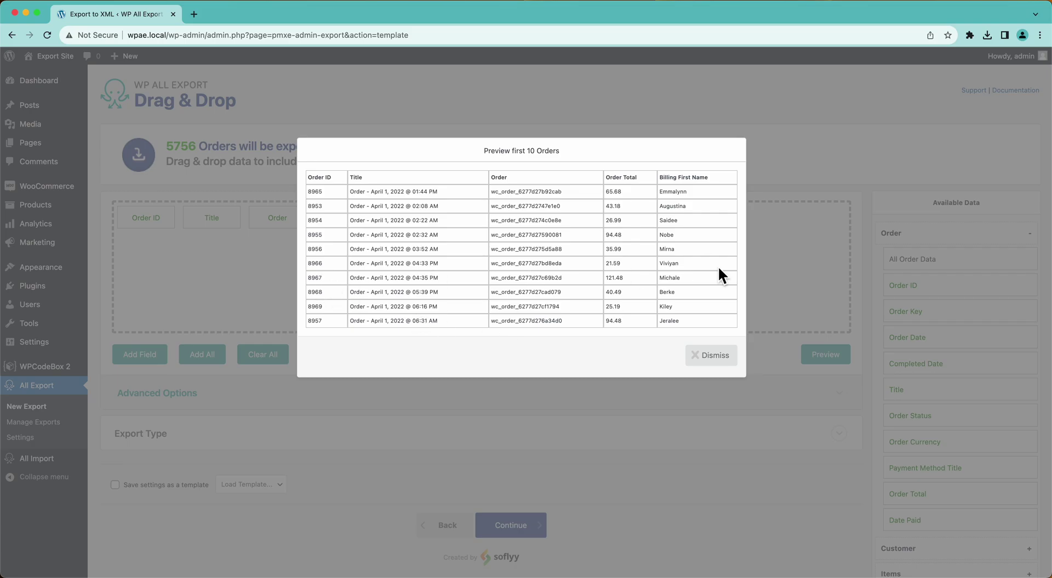
left_click(714, 356)
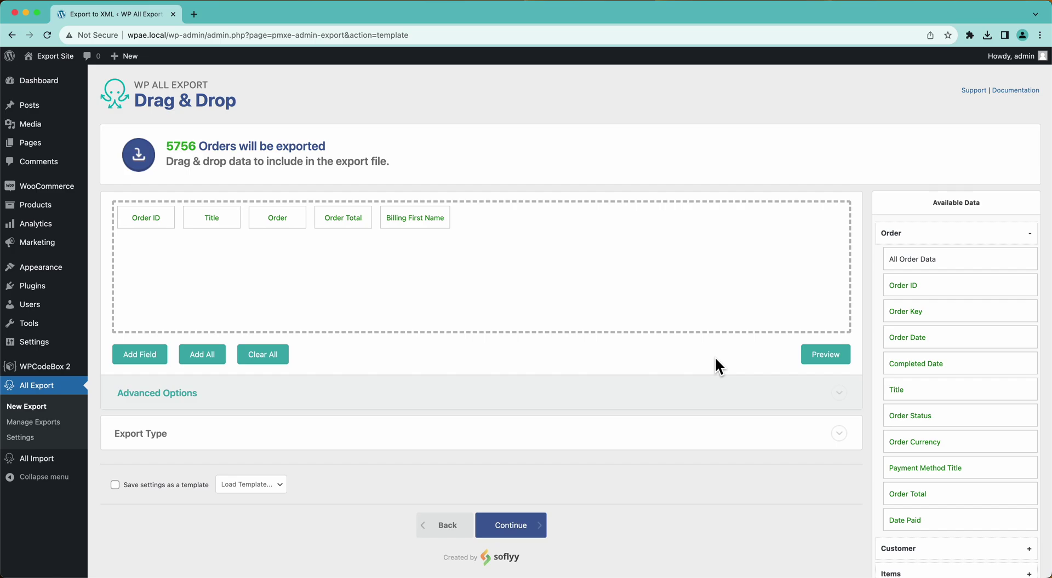
Add Billing Last Name from the available Customer data to the export and preview the orders.
left_click(899, 555)
scroll(935, 486, "down", 5)
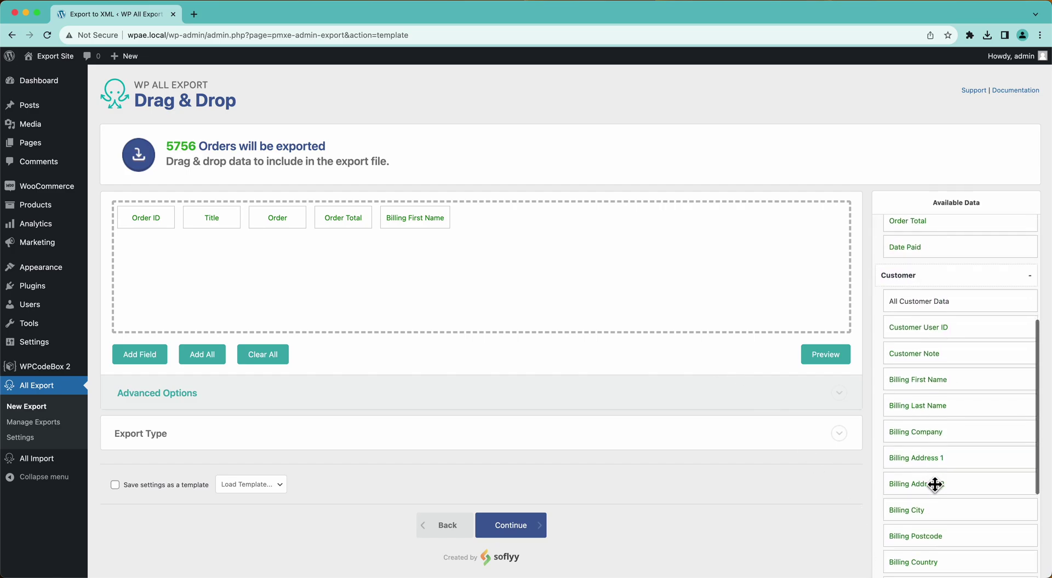
left_click_drag(931, 412, 603, 230)
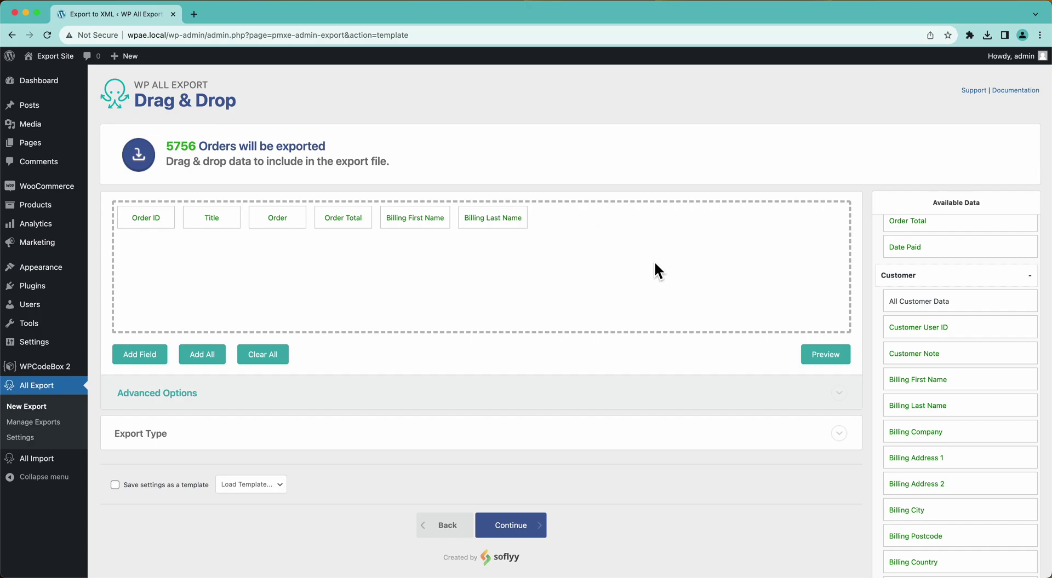
left_click(827, 357)
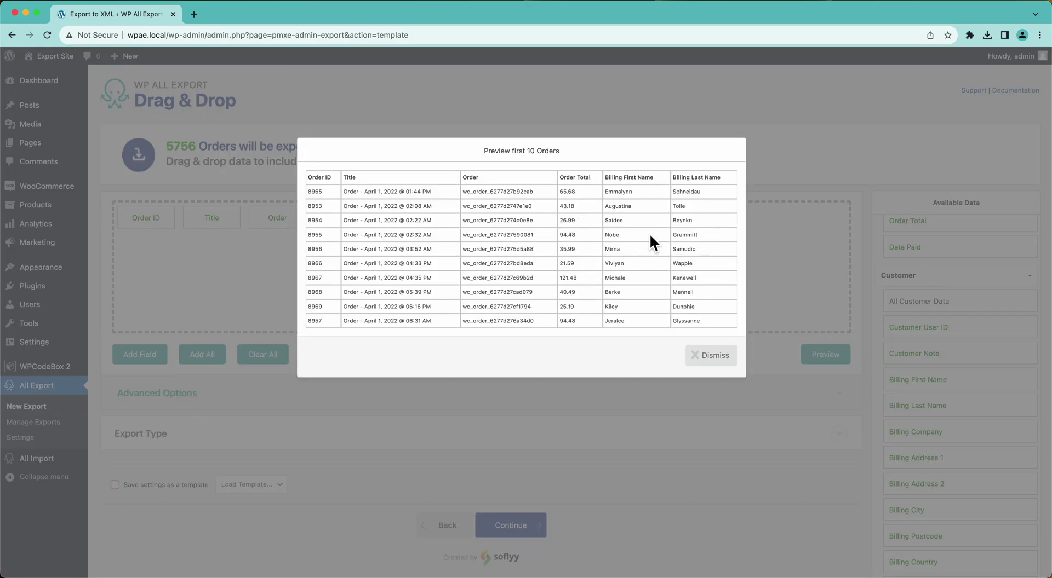
left_click(723, 357)
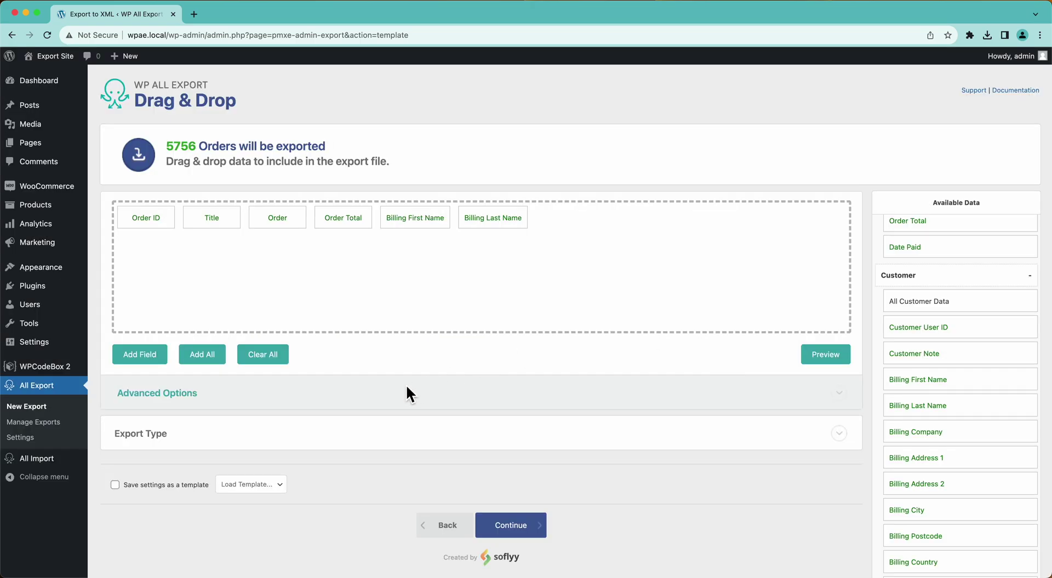
Add a custom export field with column name Name that combines {Billing First Name} {Billing Last Name}.
left_click(143, 358)
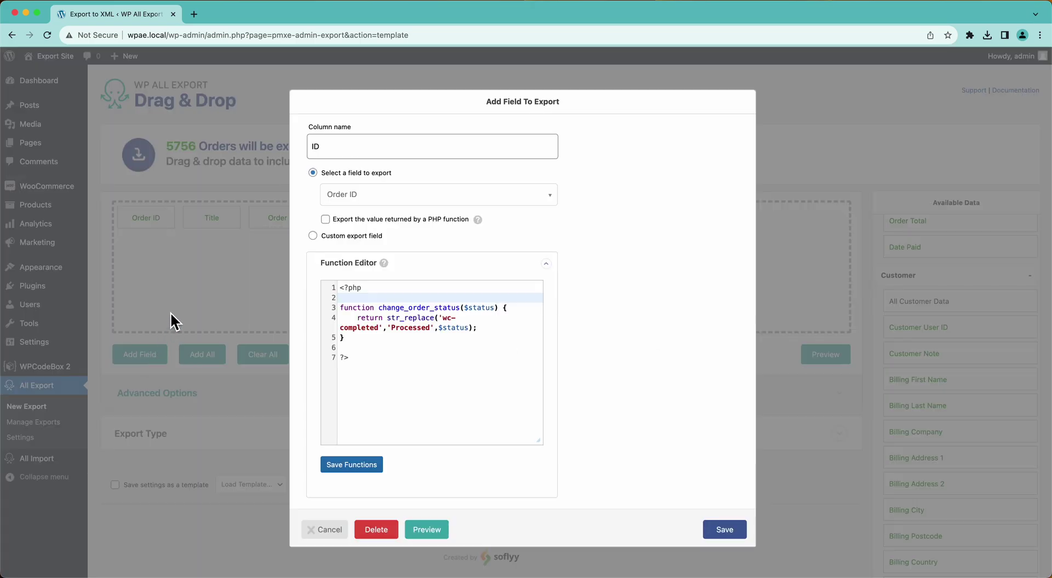
left_click(312, 236)
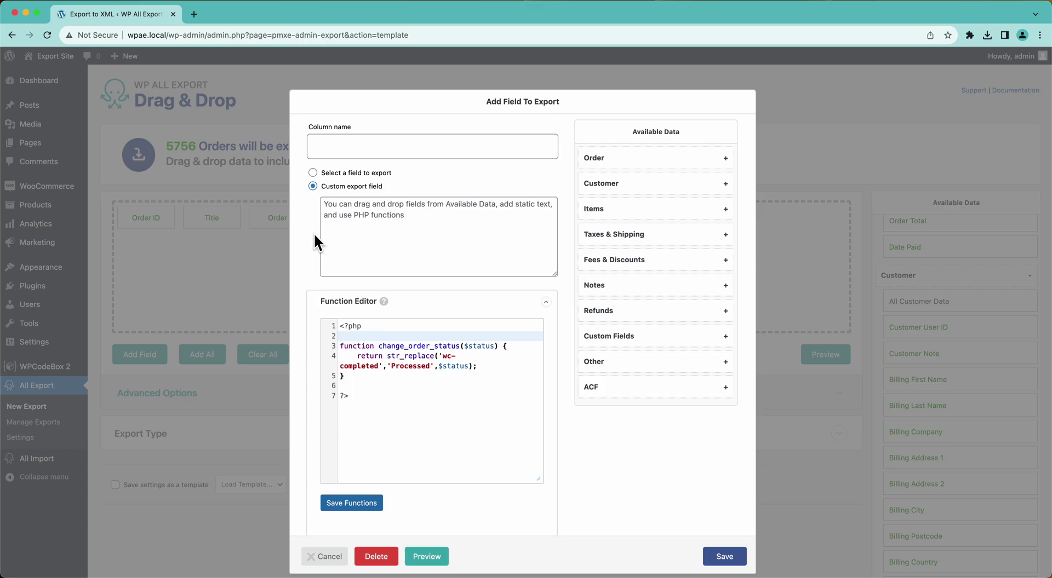
left_click(627, 191)
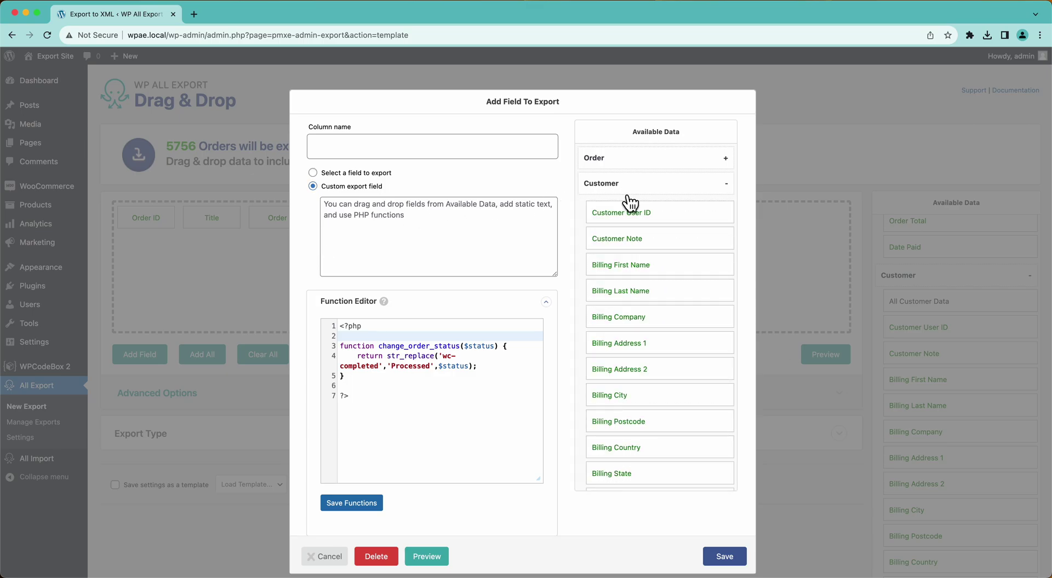
left_click_drag(639, 272, 526, 262)
left_click_drag(607, 292, 450, 239)
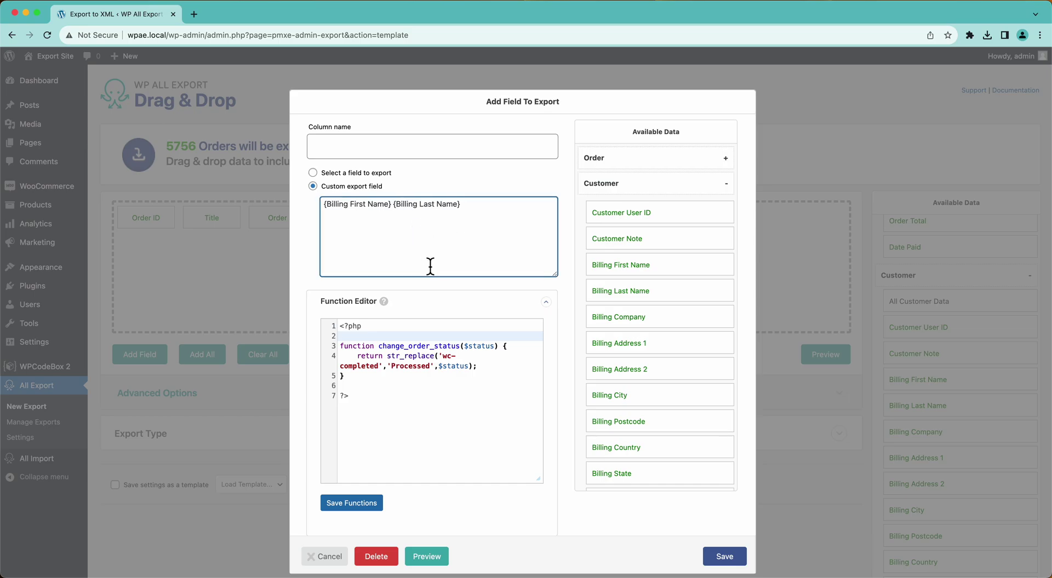
left_click(357, 146)
type("Name")
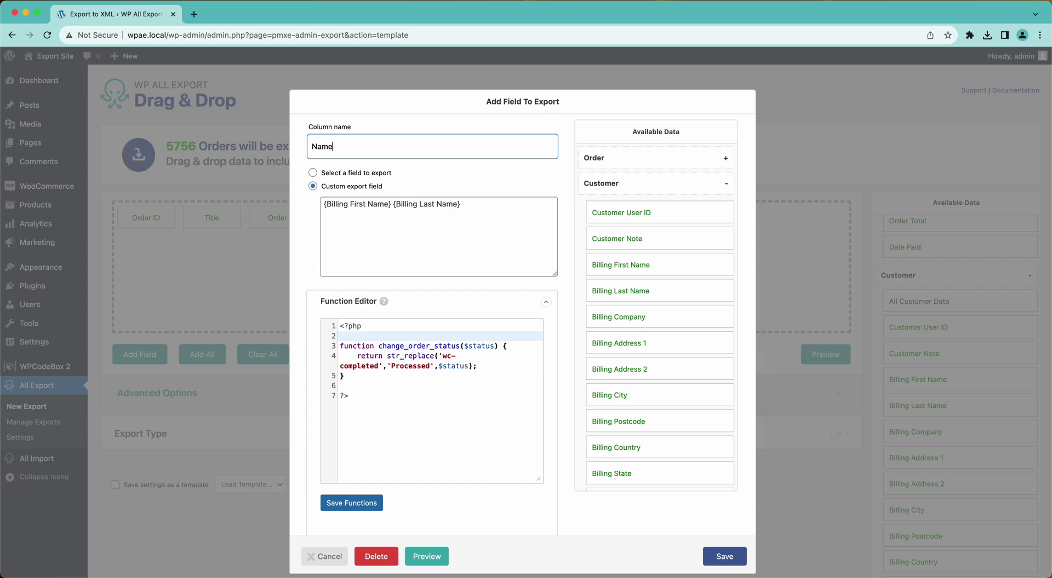
left_click(723, 556)
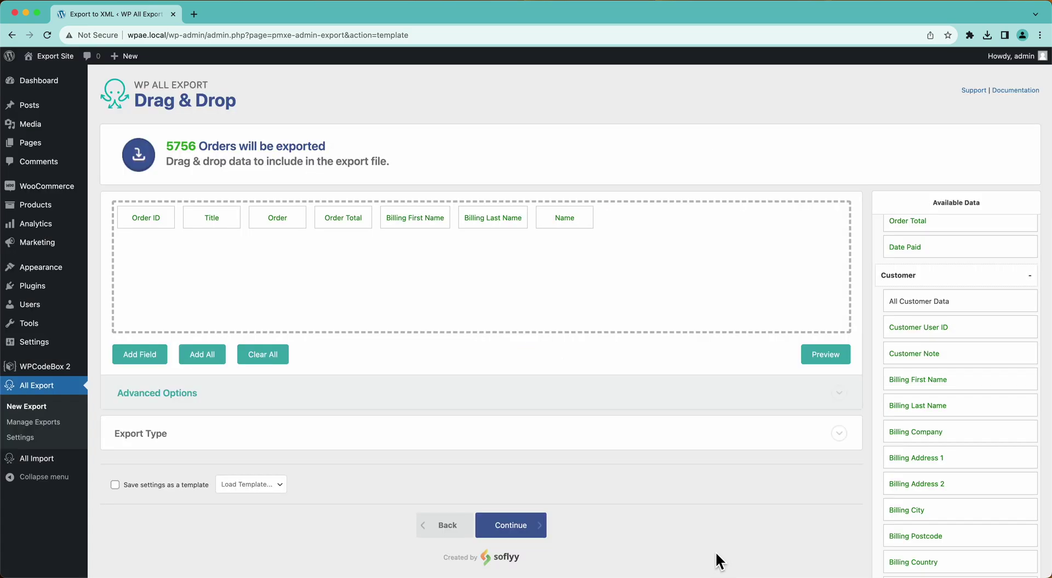
Preview the orders with the combined Name column, and remove the separate Billing Last Name and Billing First Name fields.
left_click(820, 357)
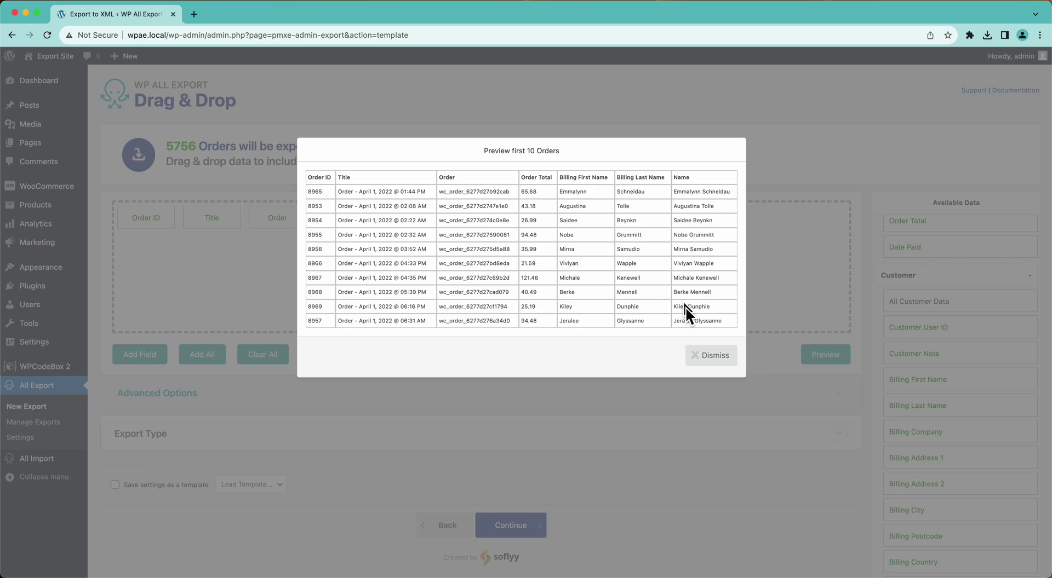
left_click(712, 362)
left_click_drag(496, 224, 488, 193)
left_click_drag(432, 224, 424, 192)
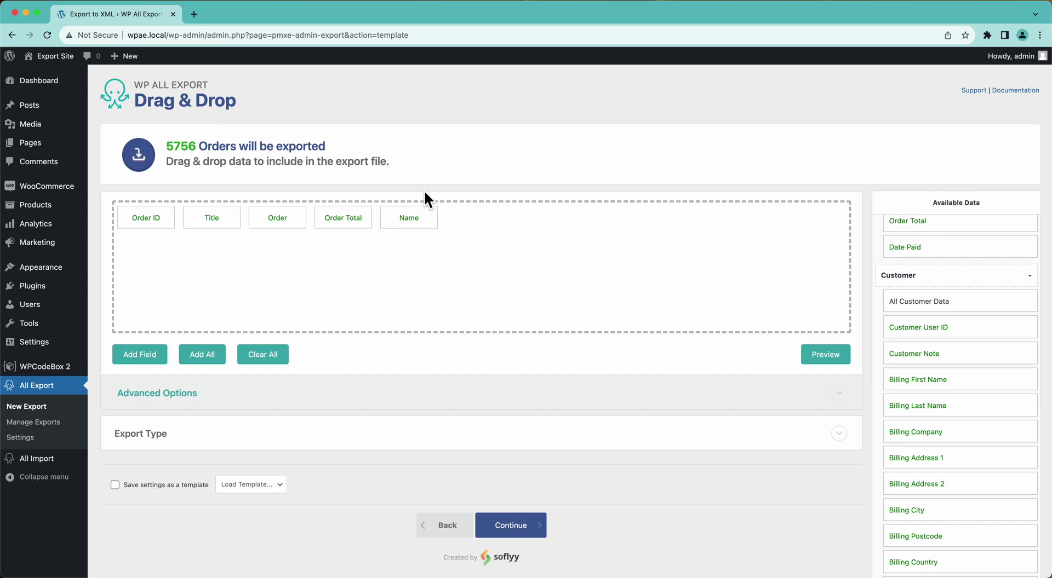
Add a new export field for Billing State and enable exporting the value returned by a PHP function.
left_click(143, 353)
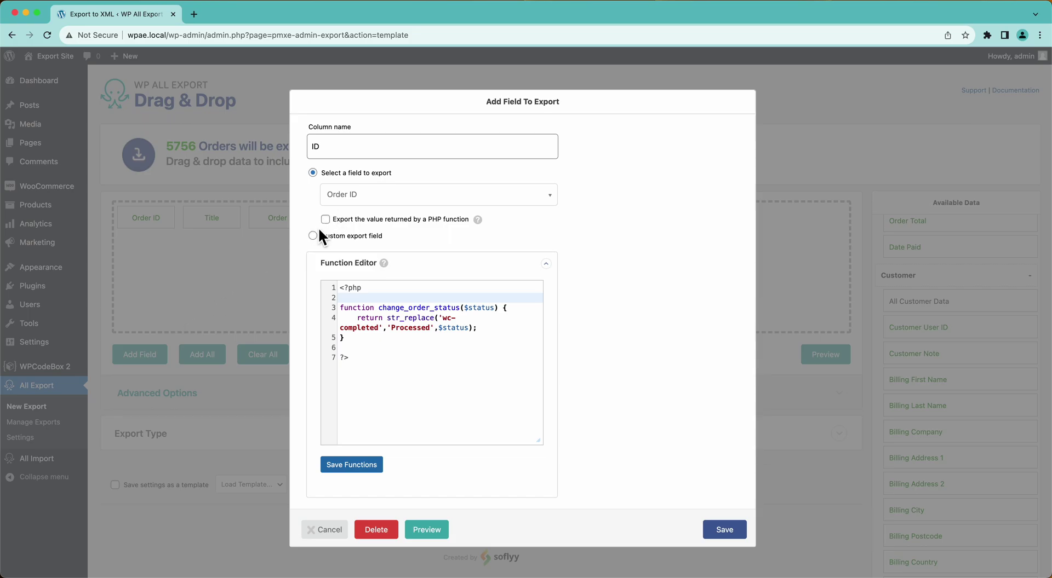
left_click(356, 195)
type("state")
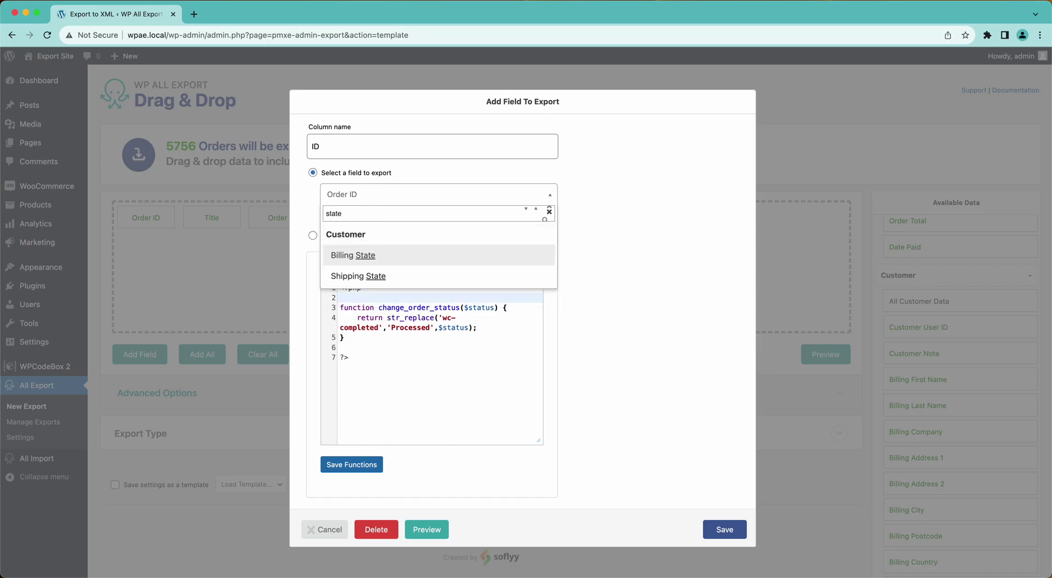
left_click(361, 256)
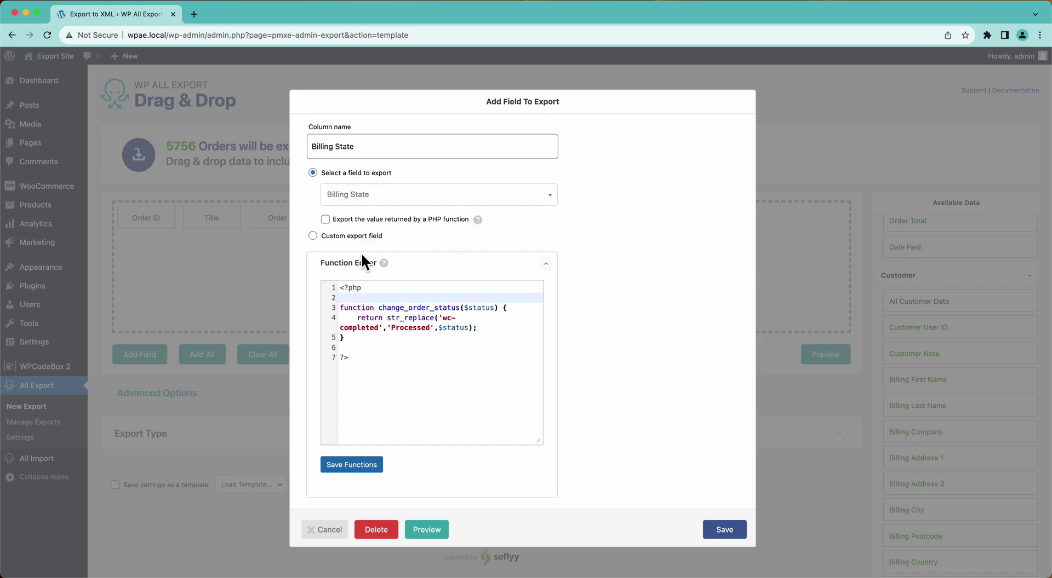
left_click(375, 219)
left_click(390, 235)
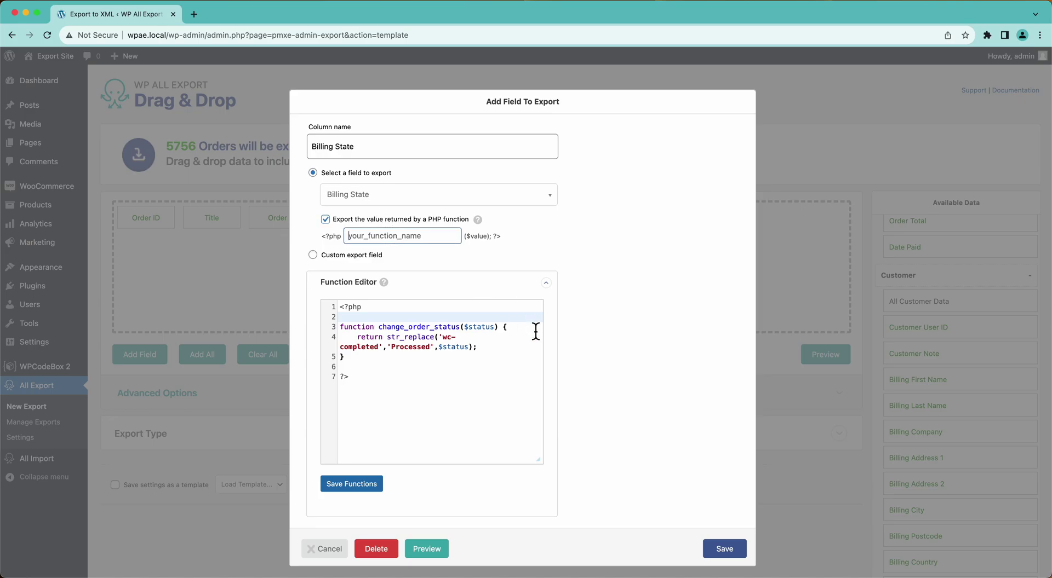
Write a PHP function change_state($state) above change_order_status that returns str_replace('CA','California',$state).
left_click(389, 310)
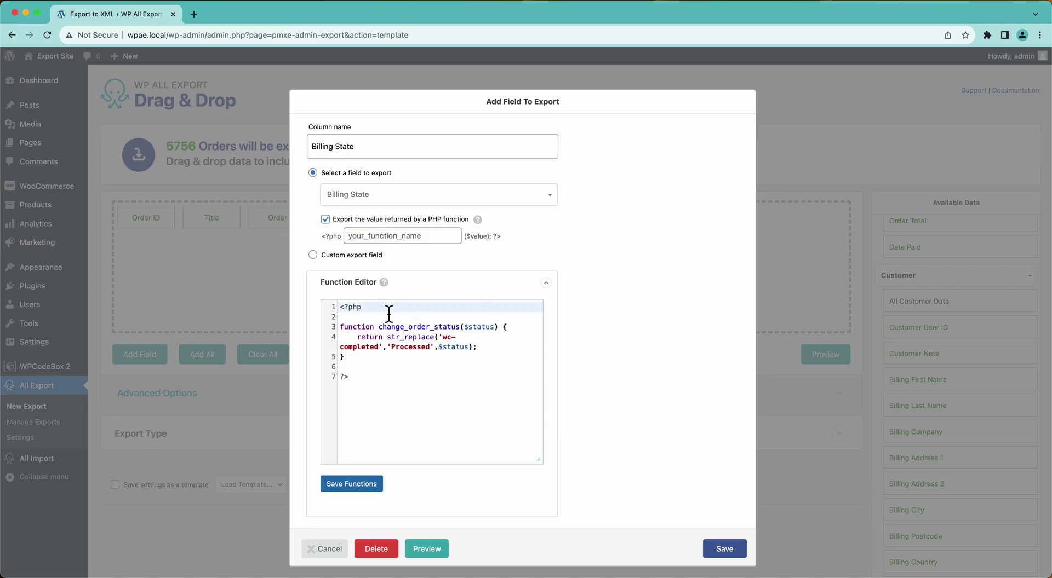
key("Return")
key("Return")
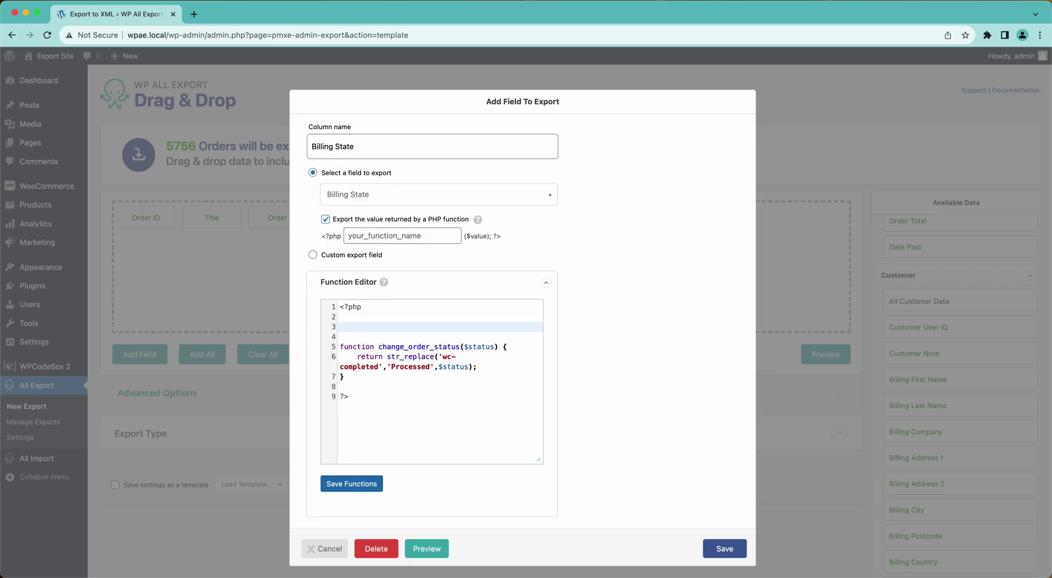
type("function change_state($")
type("state) {")
key("Return")
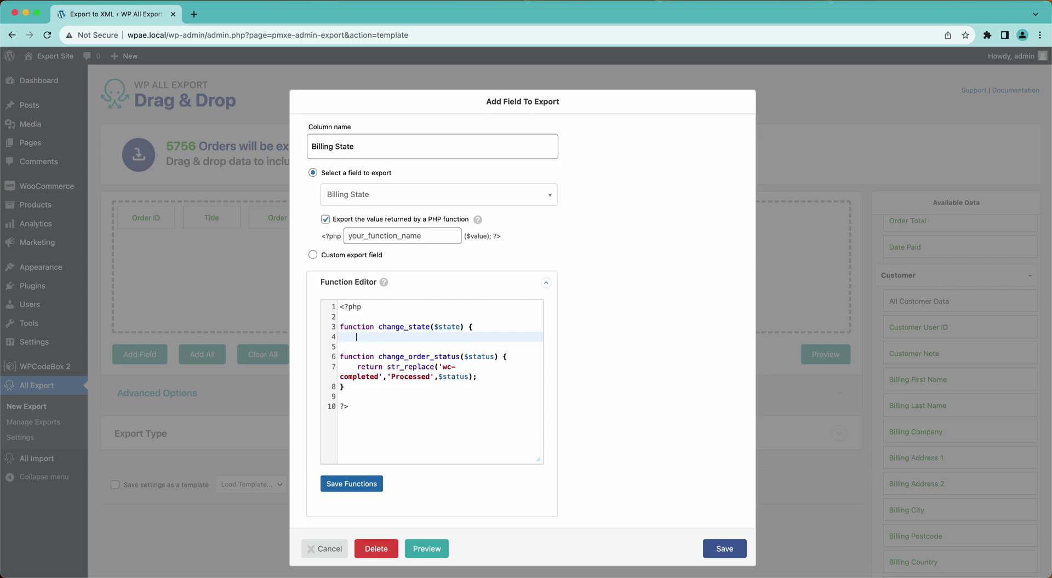
type("return str_replace('CA','Califr")
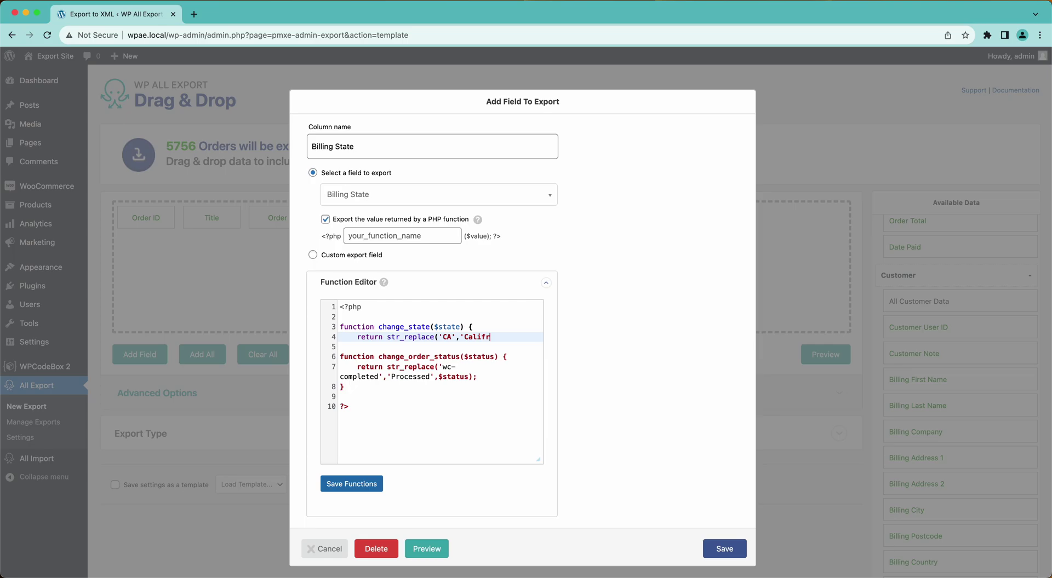
key("BackSpace")
type("ornia',$state")
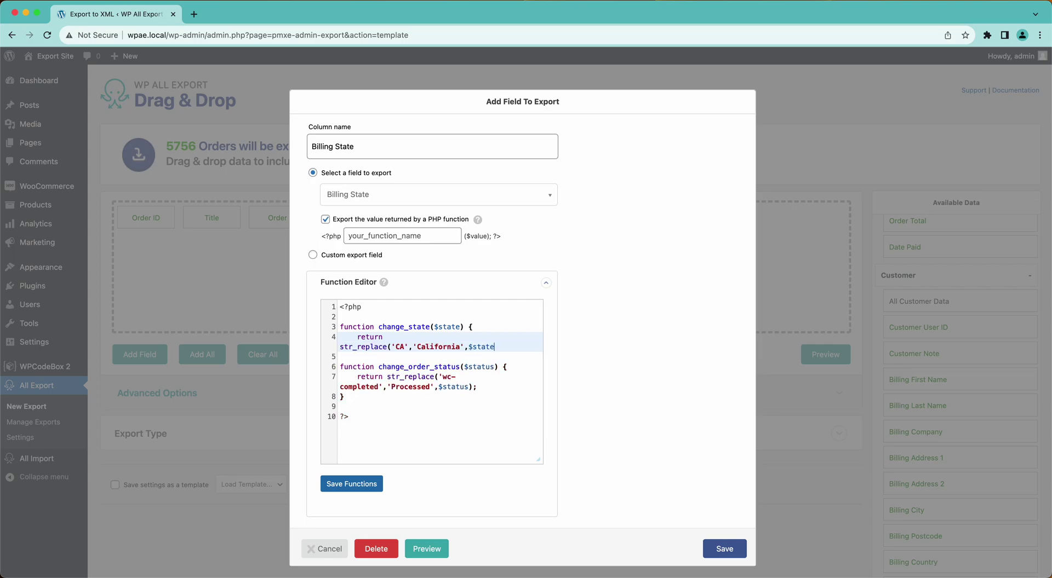
type(");")
key("Return")
type("}")
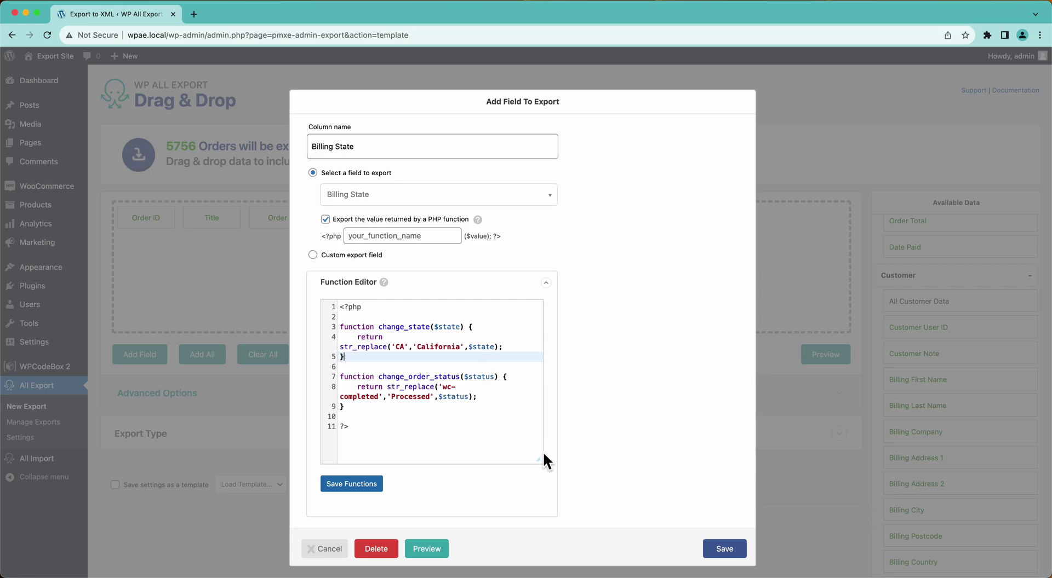
Set change_state as the PHP function for the Billing State field and save the functions.
left_click(400, 238)
type("change")
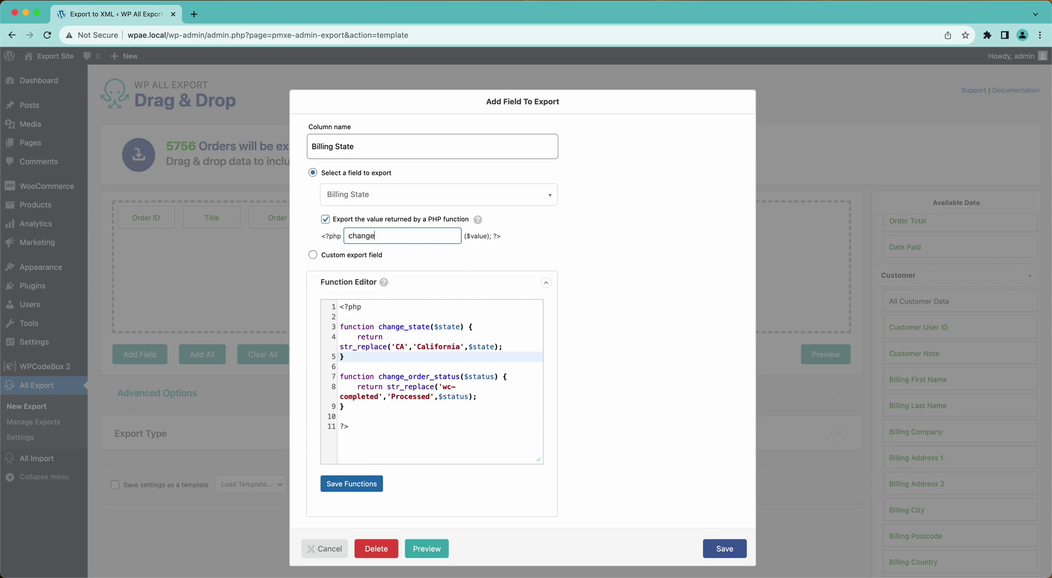
type("_state")
left_click(366, 487)
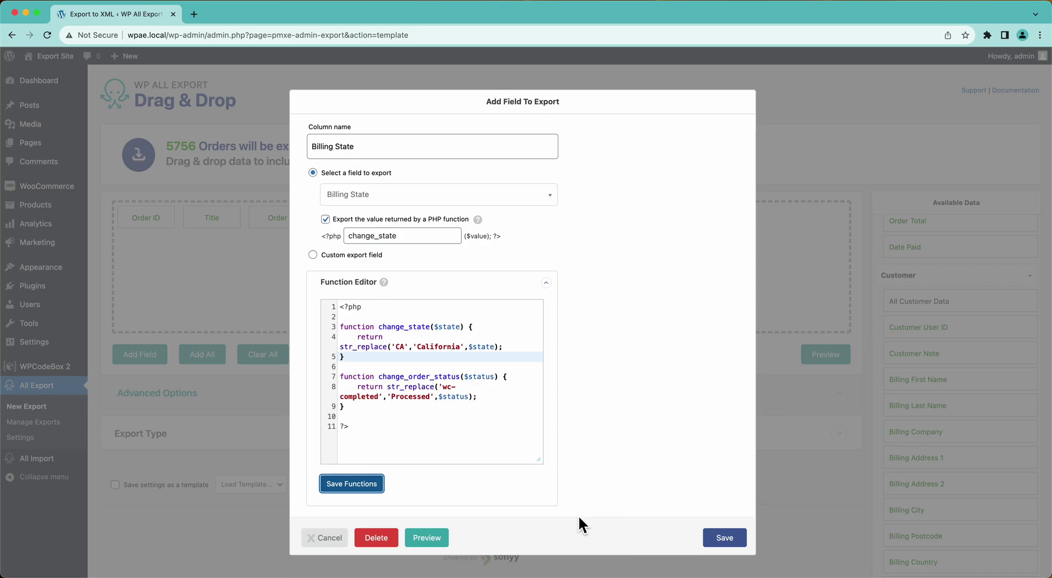
Preview the first 10 orders to check the Billing State values, and dismiss the preview.
left_click(439, 534)
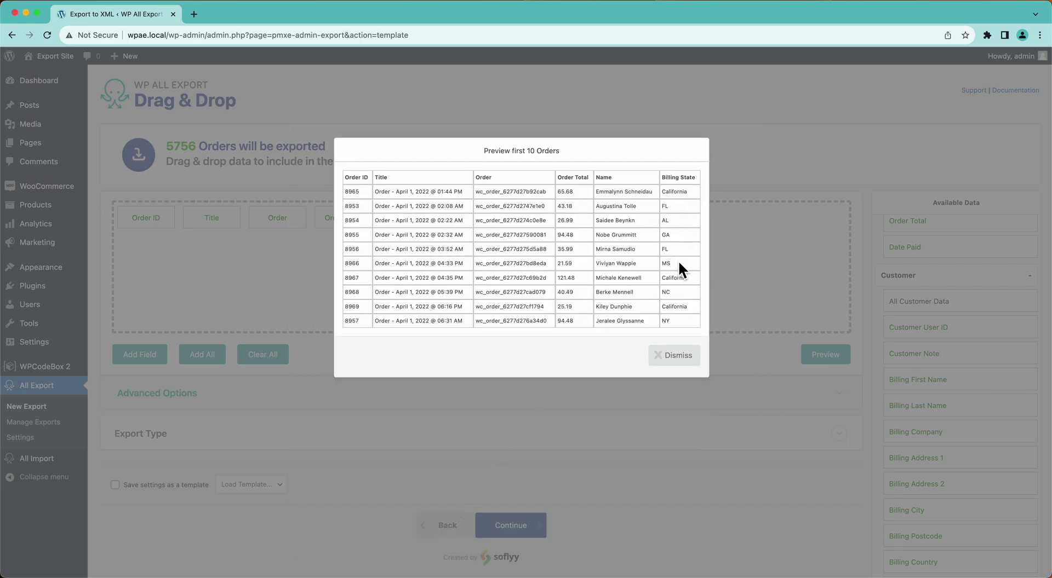
double_click(682, 278)
double_click(675, 282)
left_click(674, 186)
left_click(674, 356)
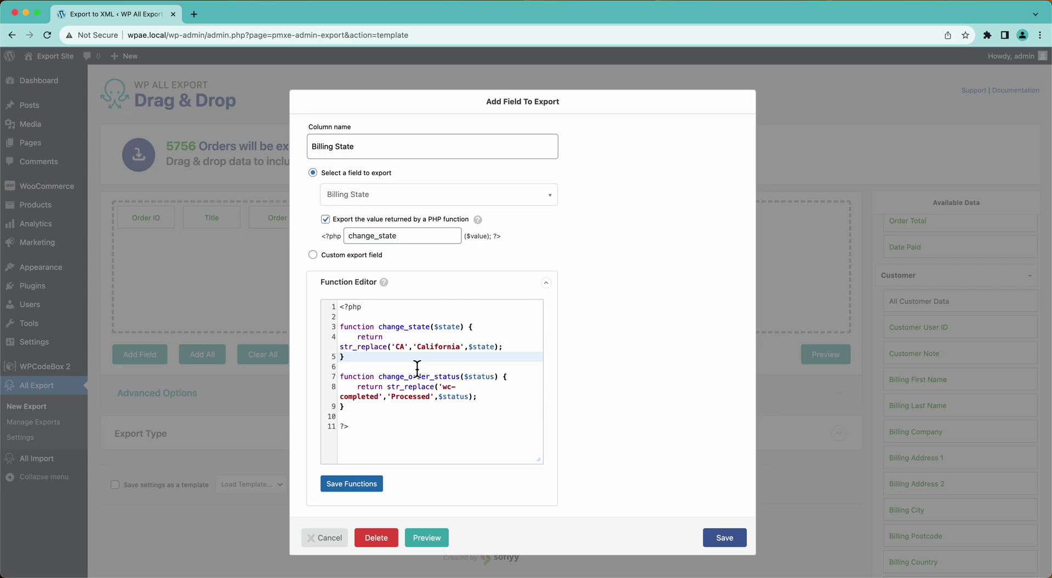
Try a custom export field containing {Billing Address 1}, {Billing City}, {Billing State}, {Billing Postcode}, separated by commas.
left_click(313, 255)
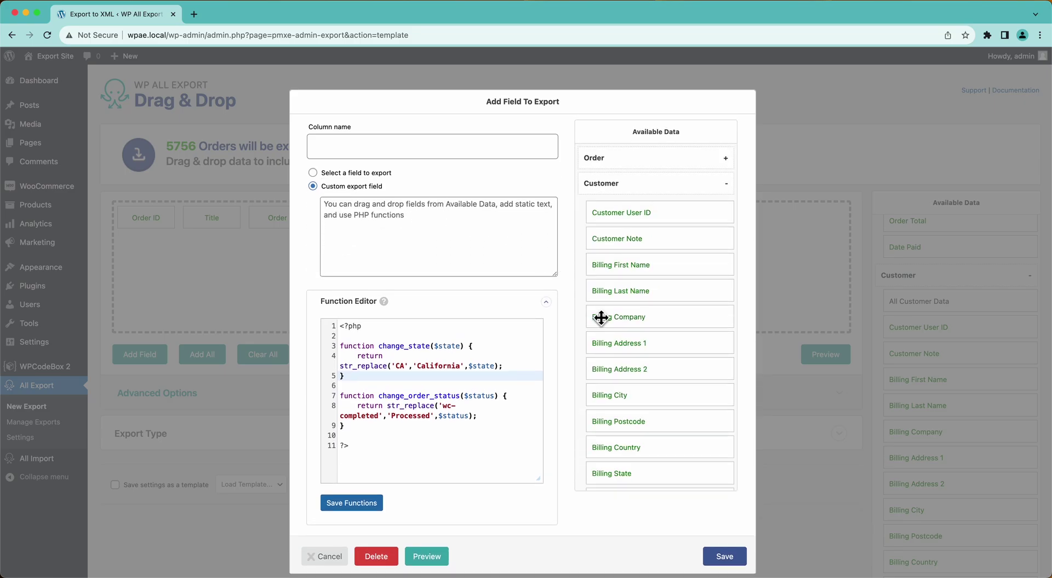
left_click_drag(632, 351, 477, 268)
left_click(470, 236)
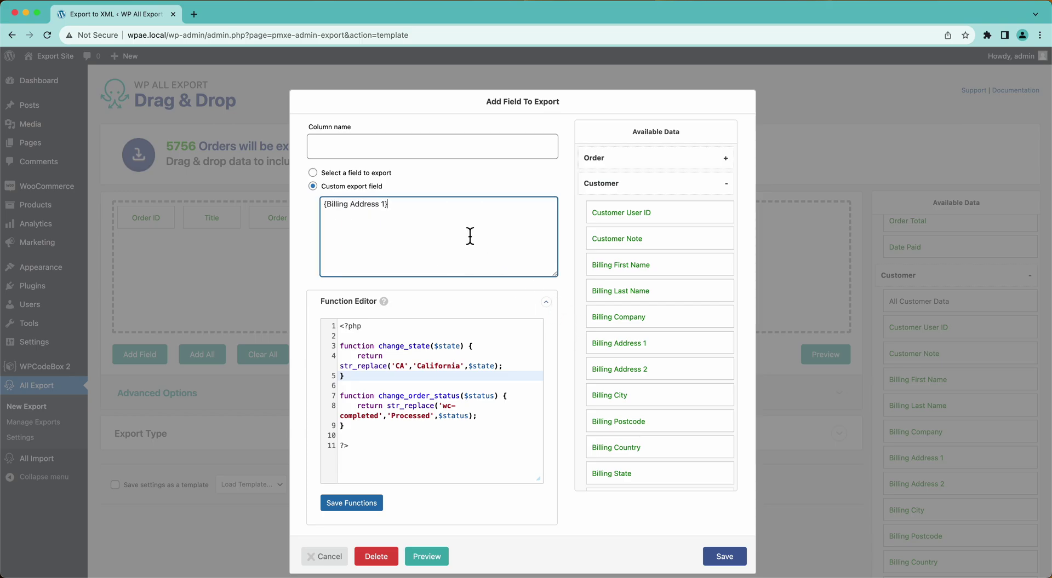
type(",")
left_click_drag(625, 397, 479, 202)
left_click(479, 202)
type(",")
left_click_drag(624, 474, 509, 236)
left_click(518, 218)
type(",")
left_click_drag(638, 412, 509, 244)
left_click(511, 243)
Wrap the combined address fields in a [change_state(...)] function call.
type(")]")
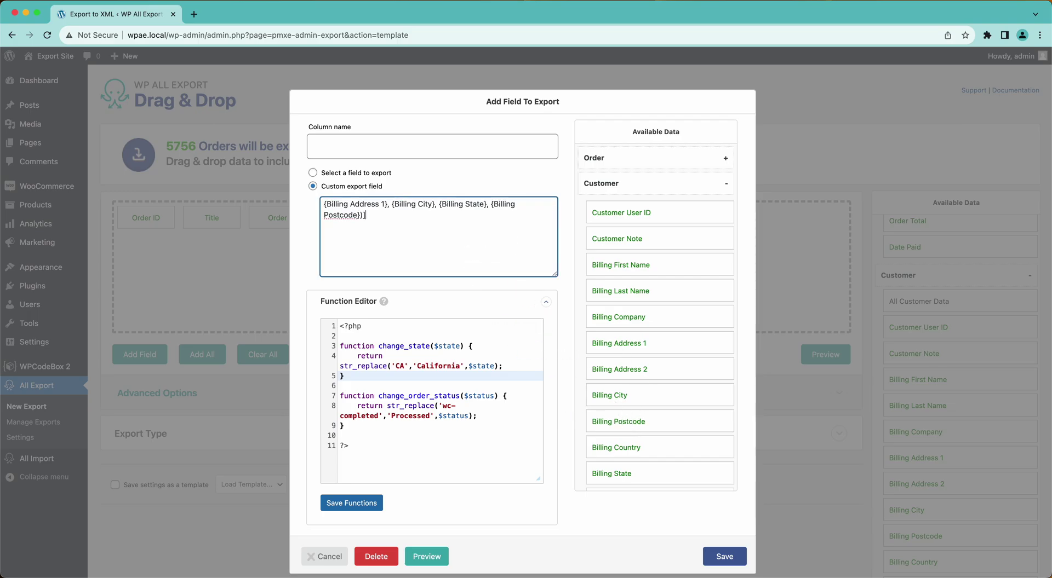
type("[")
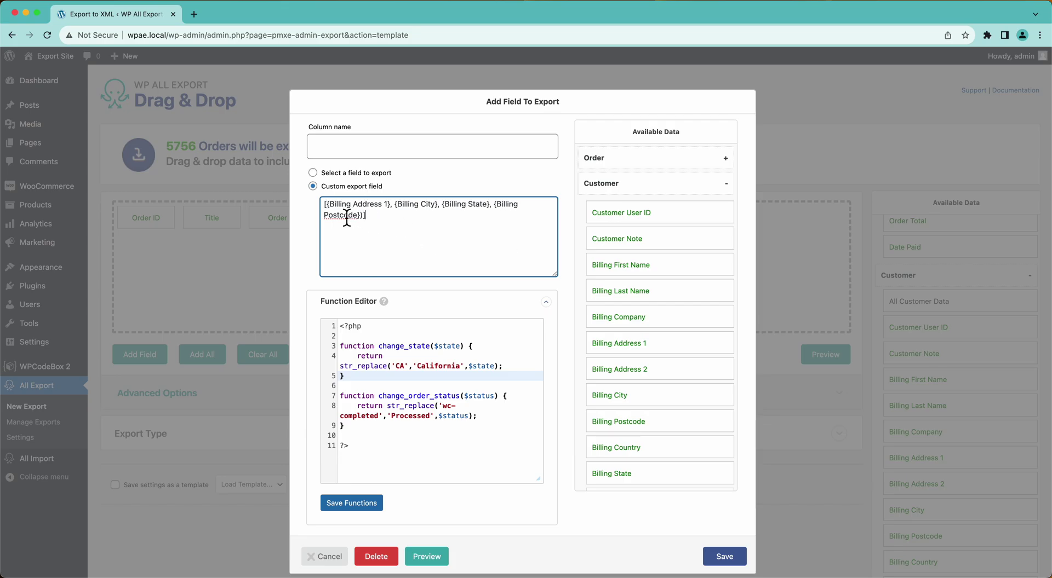
type("change")
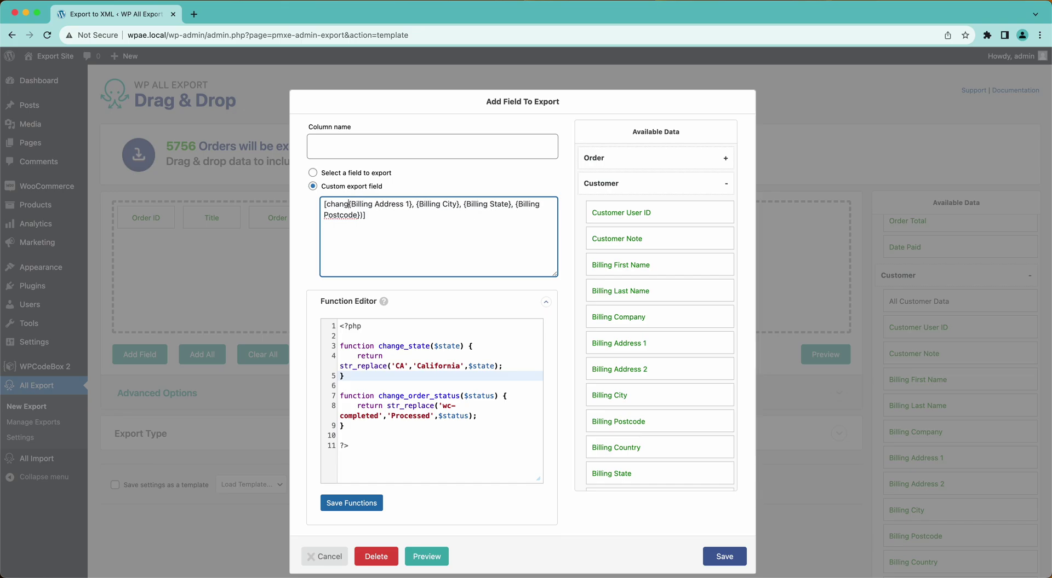
type("_state")
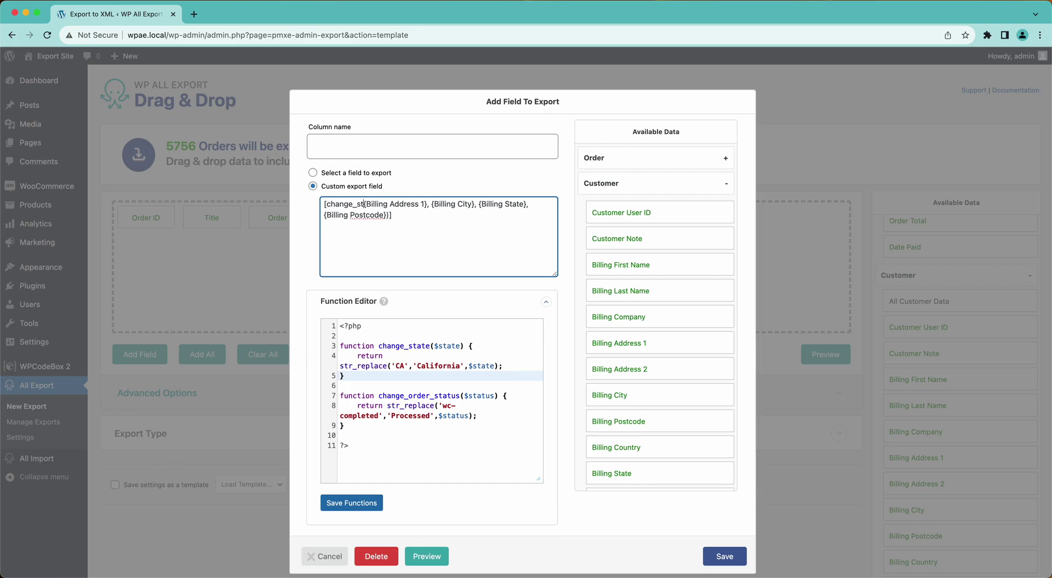
type("(")
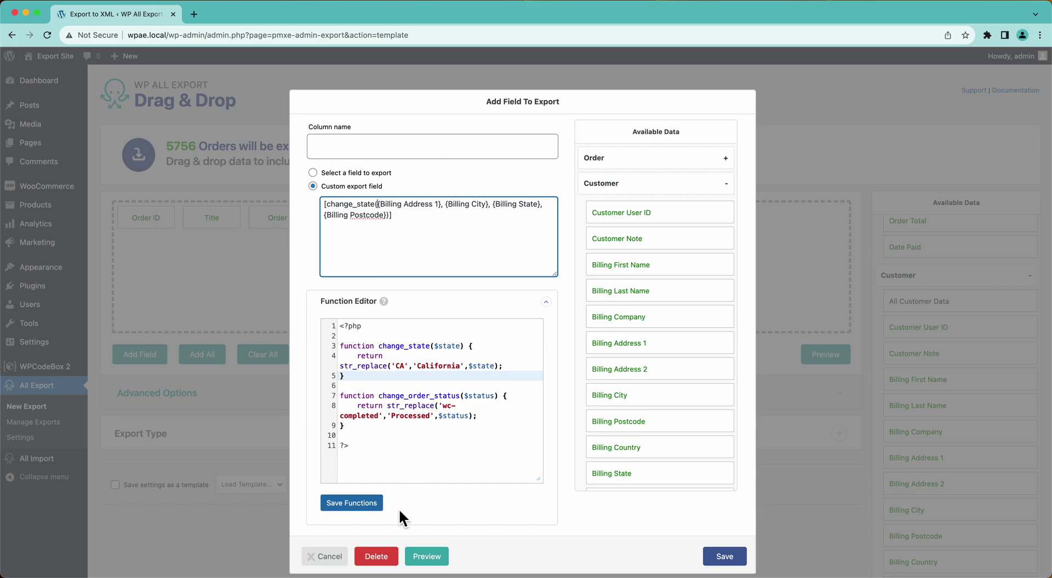
Name the custom export field's column Address.
left_click(370, 158)
type("Sat")
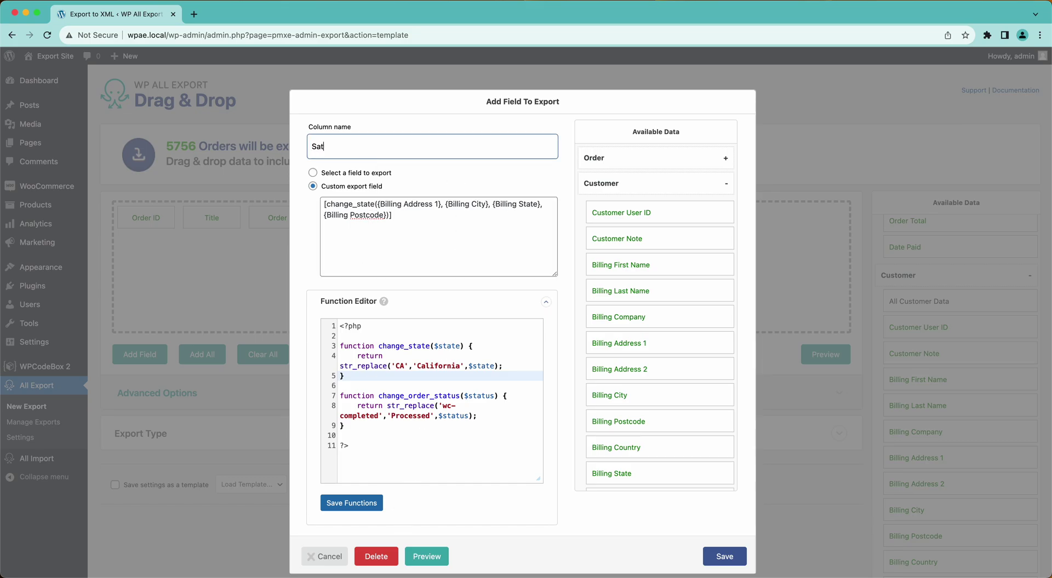
key("BackSpace")
key("BackSpace")
type("Addre")
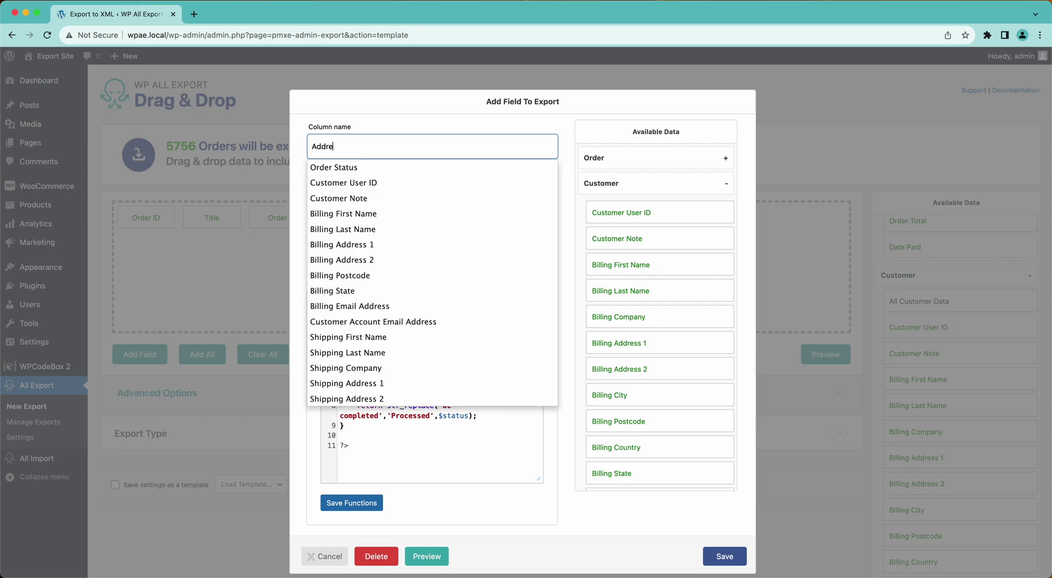
type("ss")
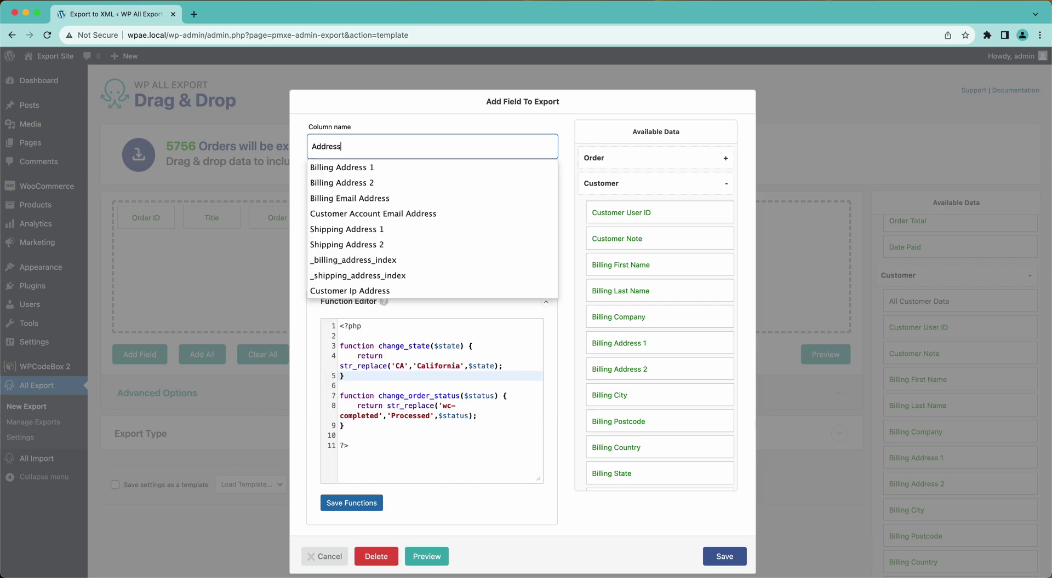
left_click(432, 515)
left_click(415, 227)
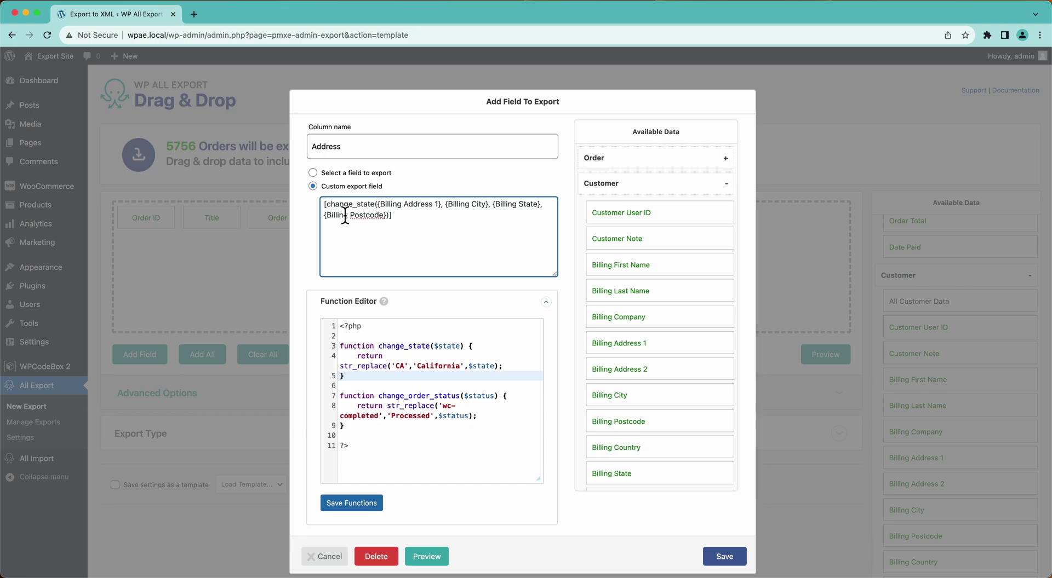
Return from the custom export field to the selected Billing State field with change_state, and save it to the export.
left_click(312, 172)
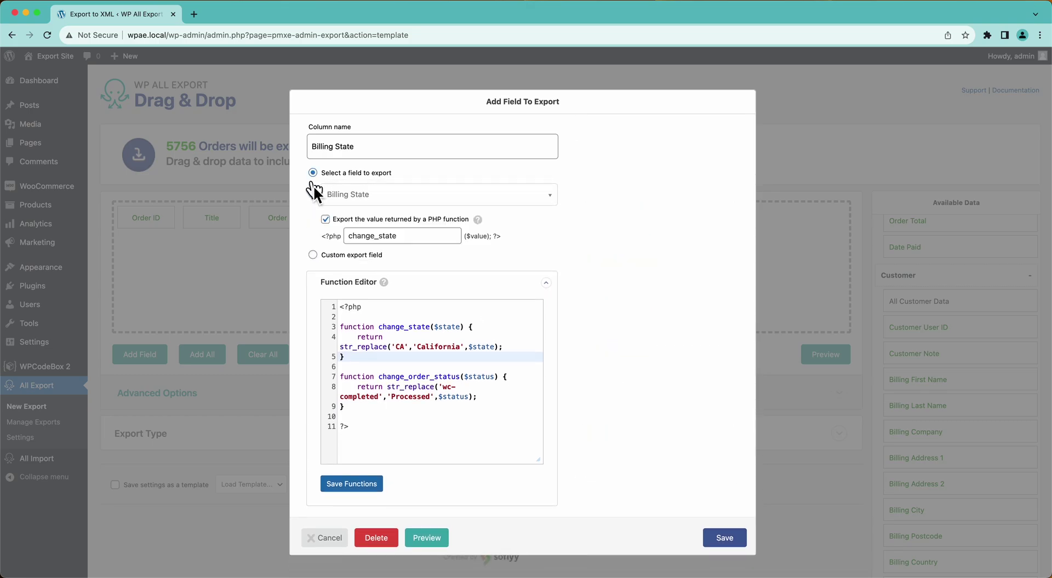
left_click(312, 256)
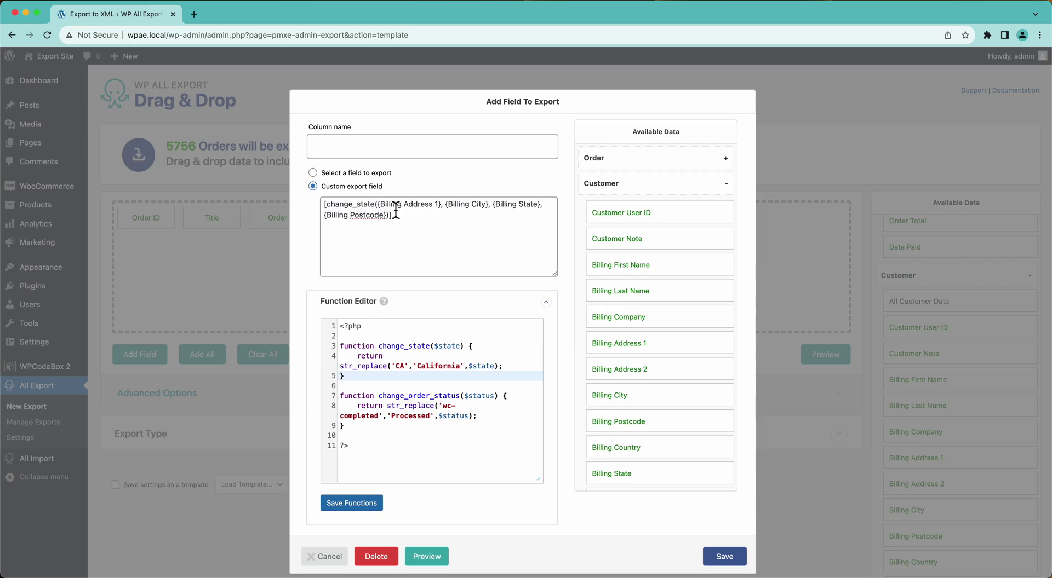
left_click(313, 173)
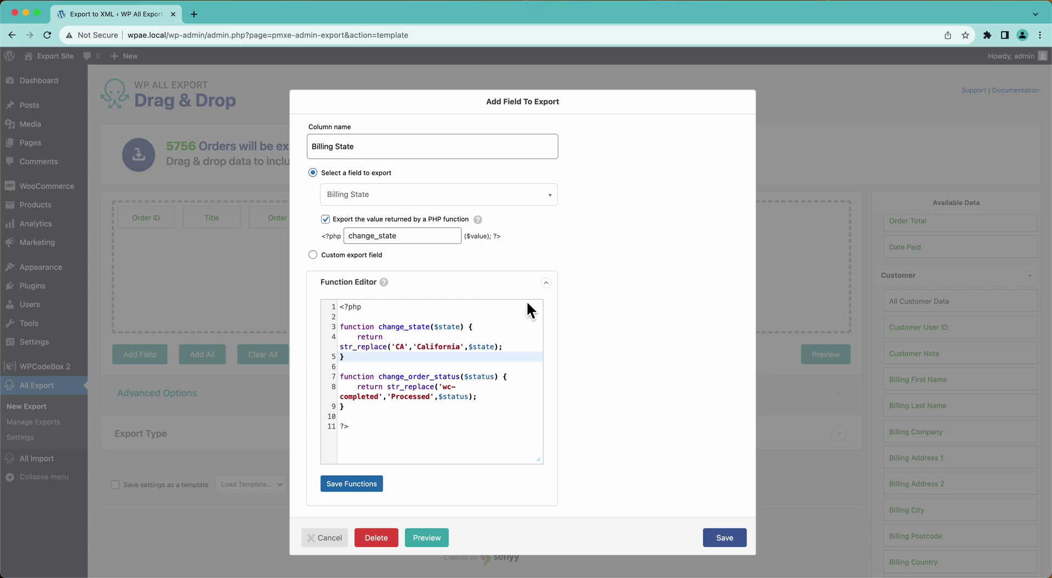
left_click(725, 539)
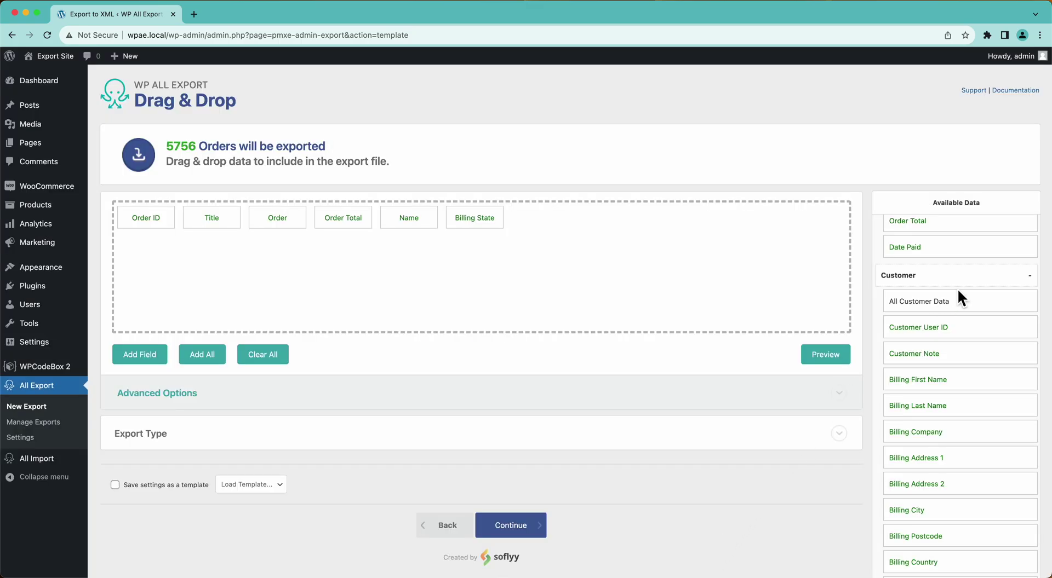
Add Order Date from the available Order data, place it between Order ID and Title, and preview the orders.
scroll(959, 296, "up", 5)
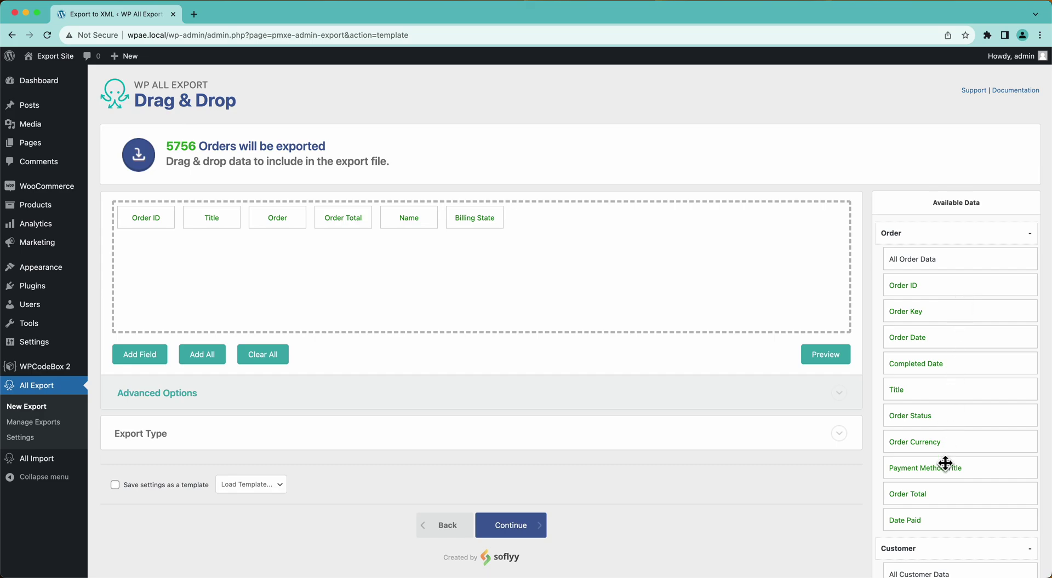
scroll(928, 244, "down", 2)
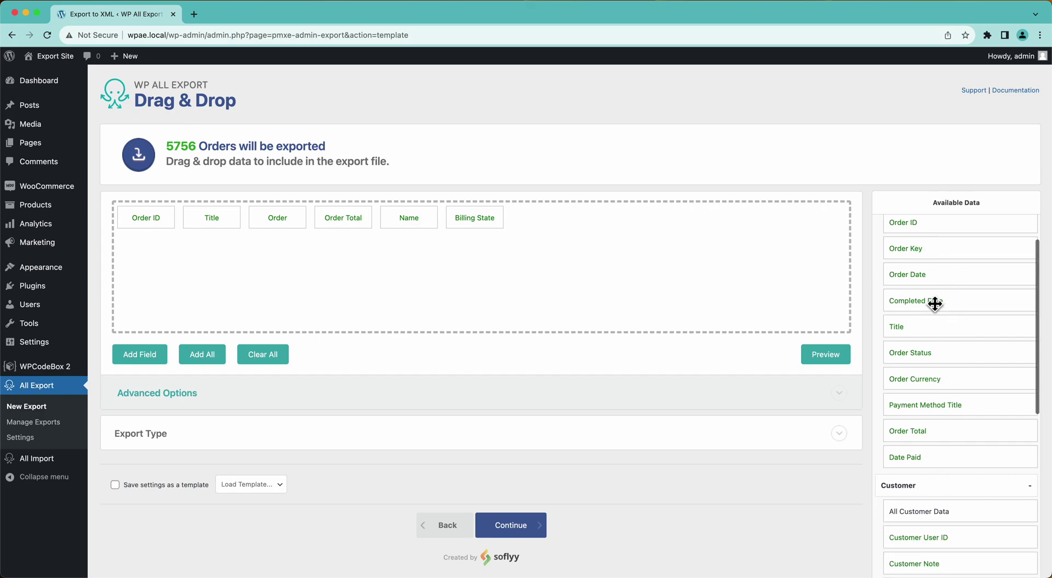
left_click_drag(930, 278, 687, 281)
left_click_drag(541, 228, 207, 227)
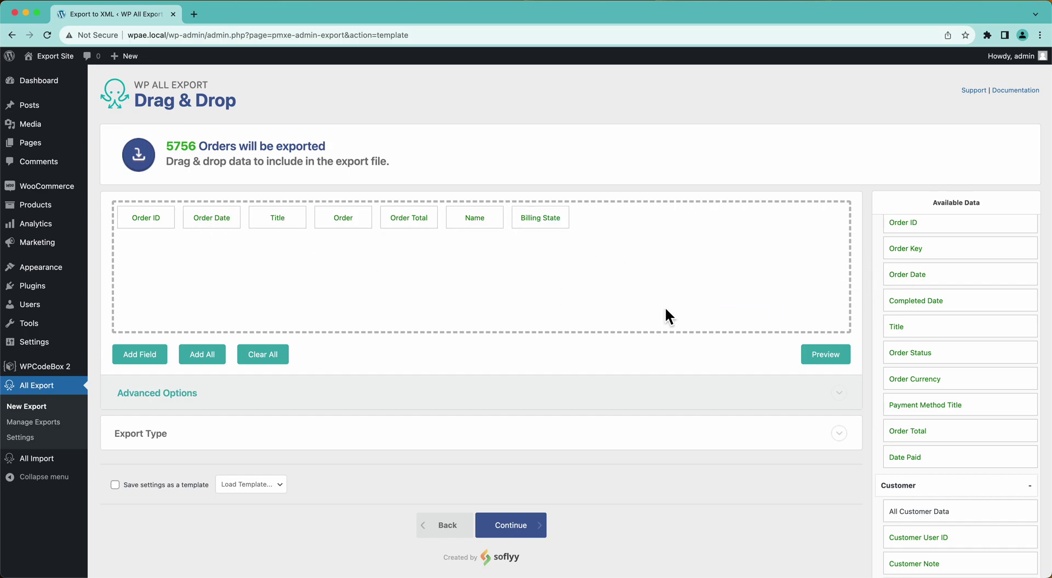
left_click(821, 356)
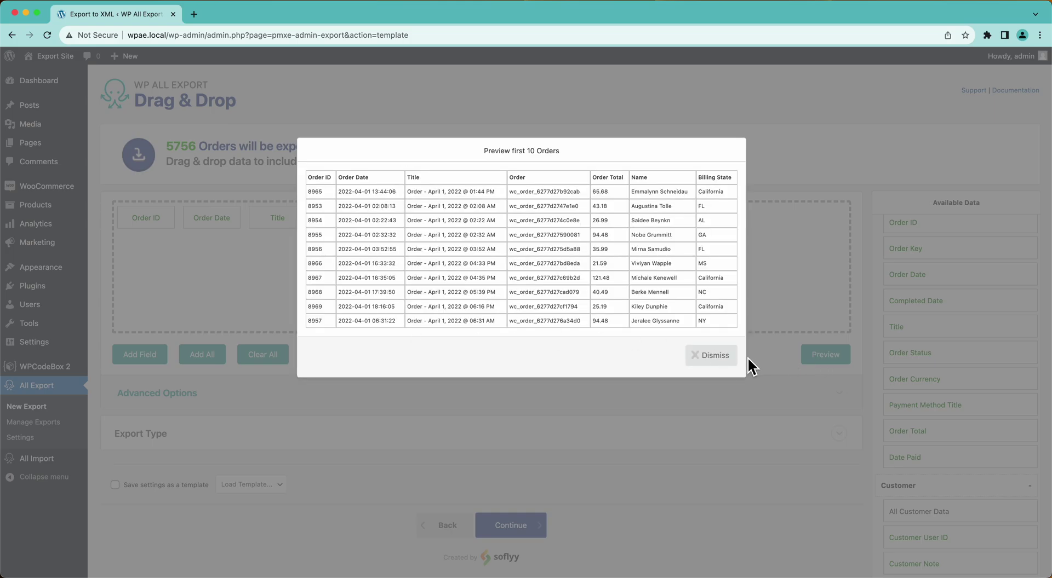
left_click(713, 355)
Open the Order Date column for editing, try the UNIX timestamp - PHP time() type, and return it to Natural Language PHP date().
left_click(216, 222)
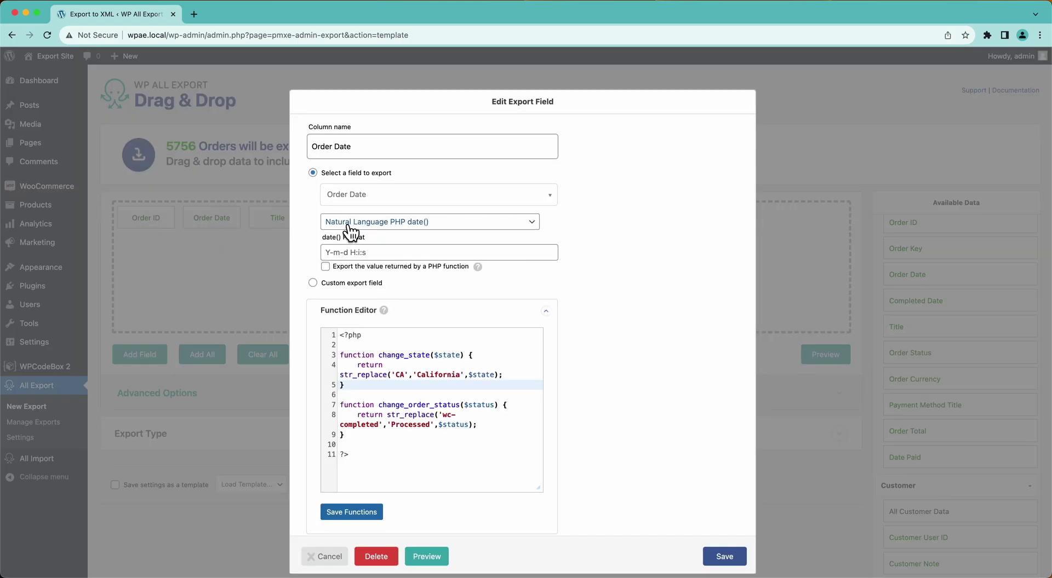
left_click(372, 255)
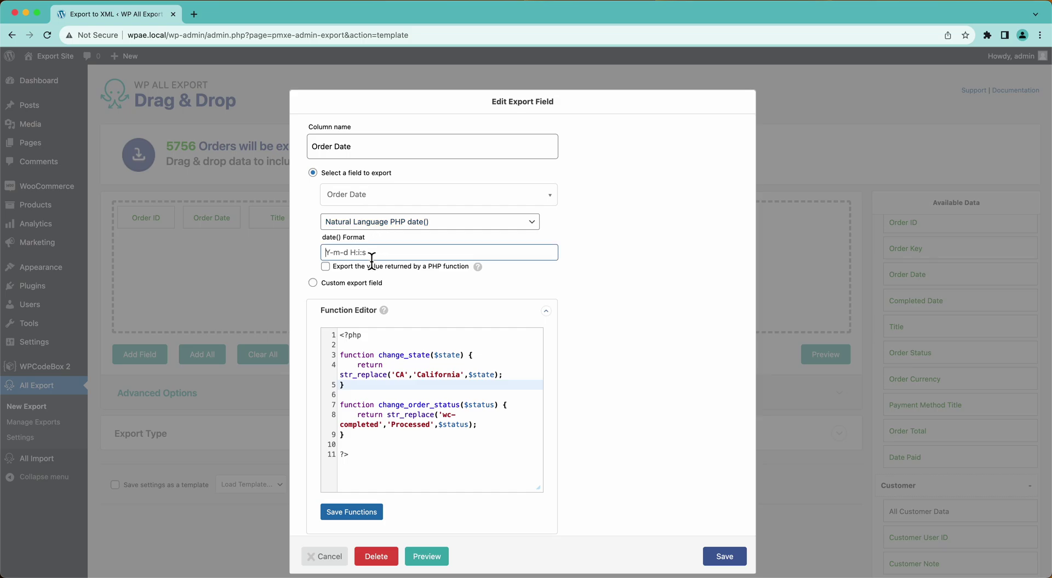
left_click(352, 224)
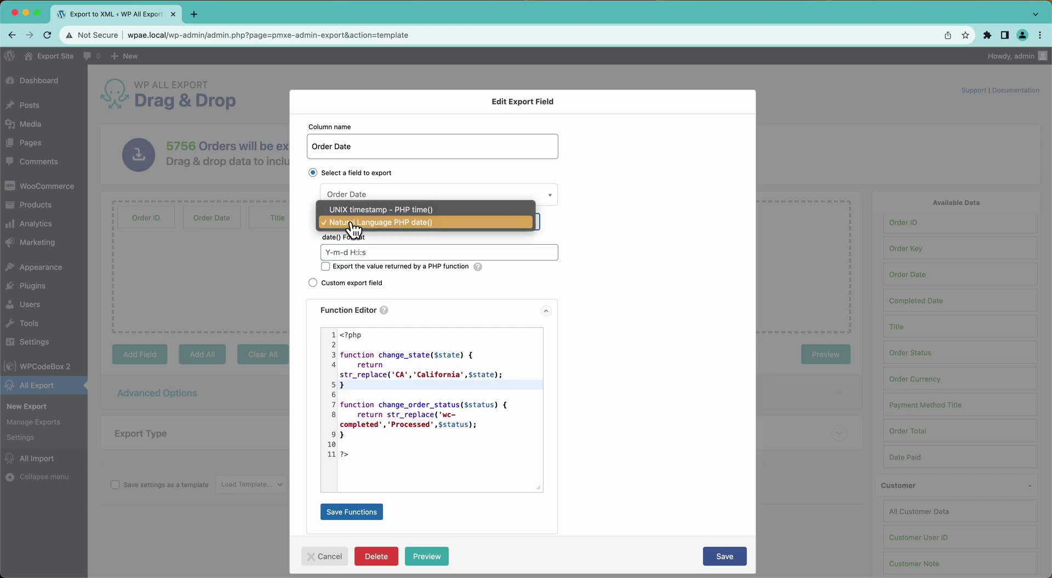
key("Escape")
key("Up")
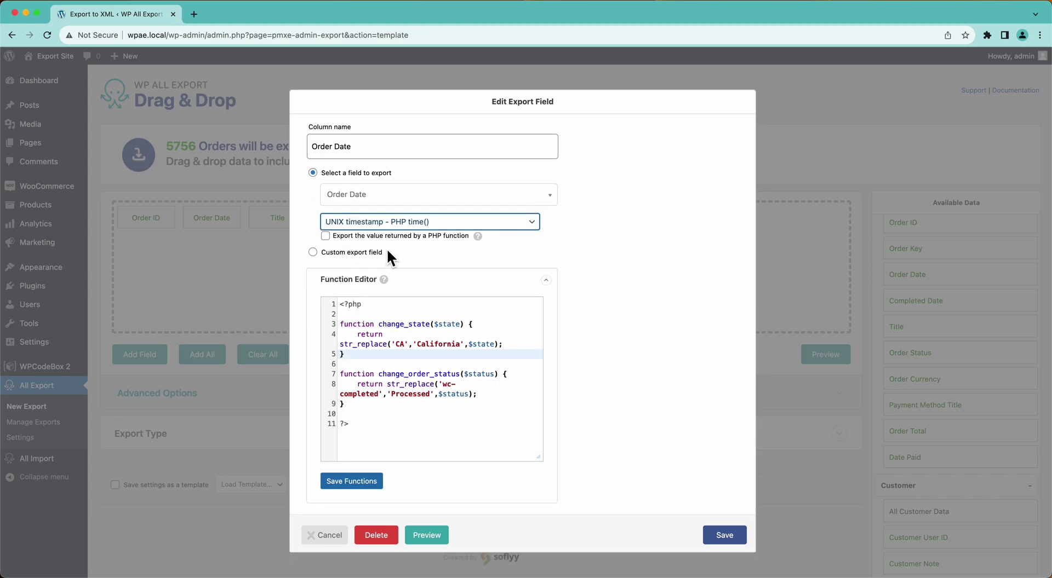
left_click(374, 225)
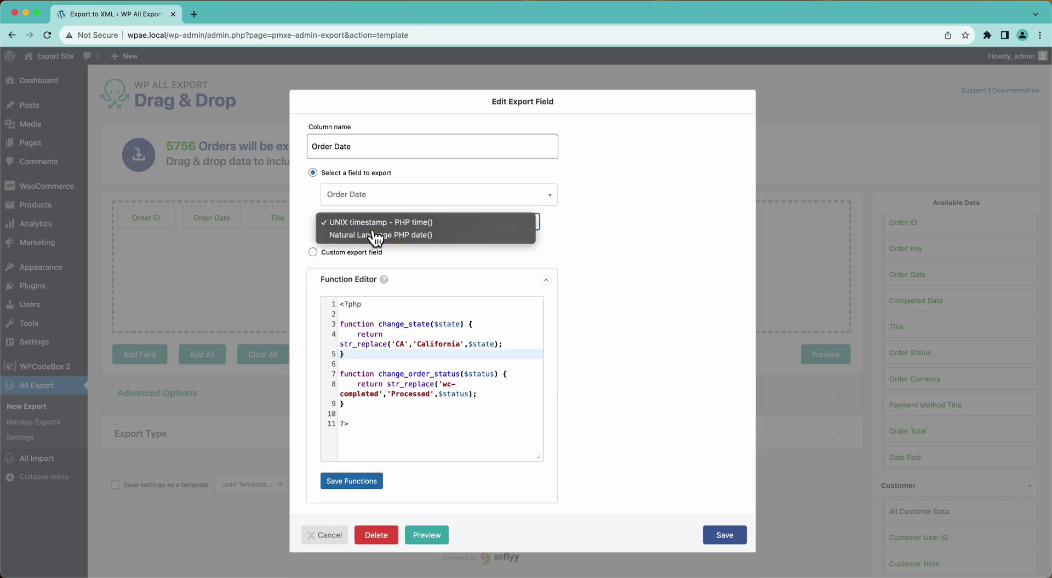
left_click(376, 235)
Set the Order Date column's date() format to Y-m-d, save the field, and preview the orders.
left_click(372, 253)
type("Y-d-")
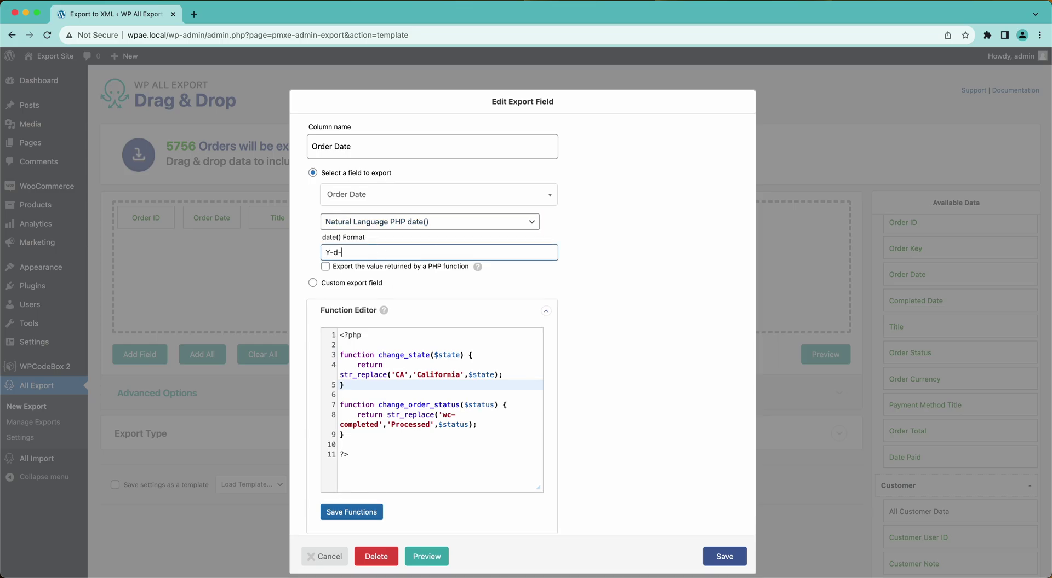
key("BackSpace")
key("BackSpace")
type("m-d")
left_click(723, 557)
left_click(811, 359)
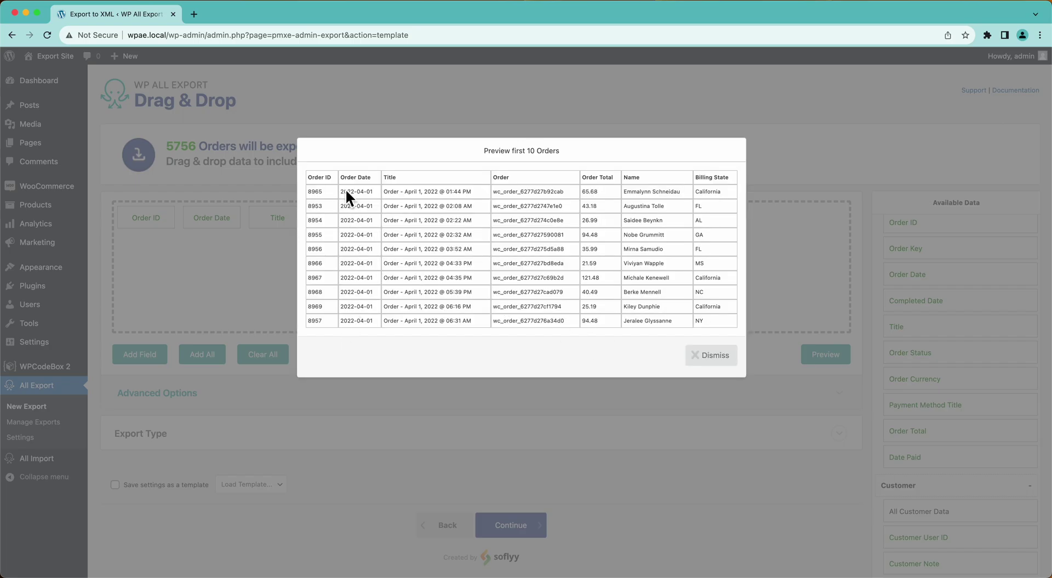
left_click(713, 358)
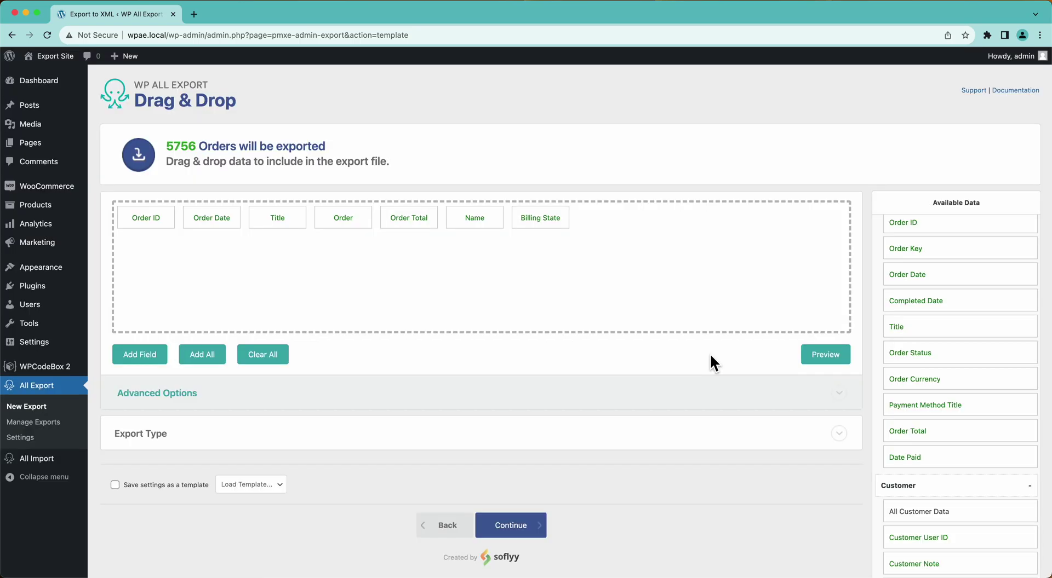
Reopen the Order Date column to review its date() format, and save the field again.
left_click(215, 219)
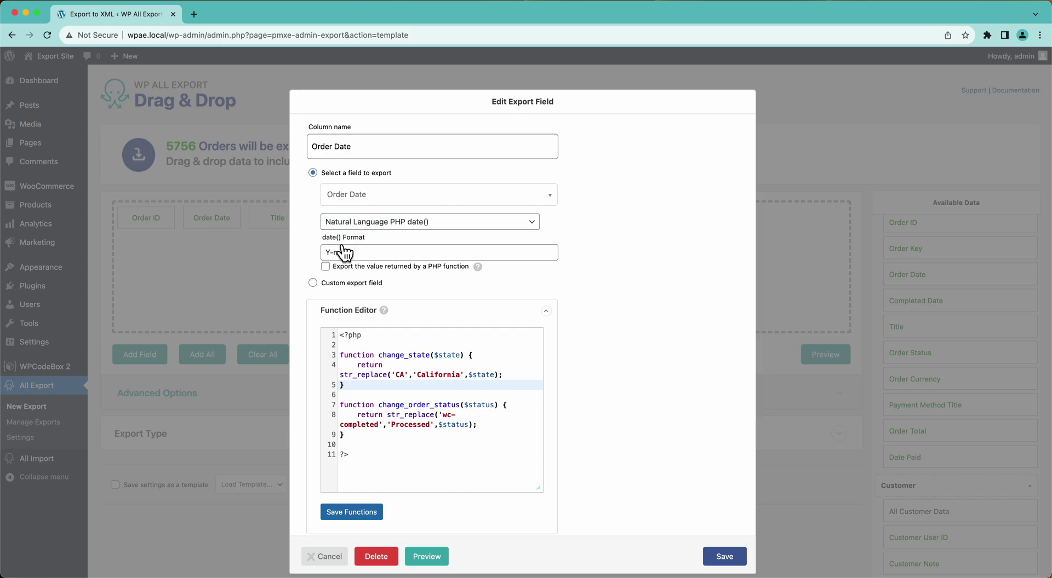
left_click(361, 253)
triple_click(361, 253)
left_click(361, 254)
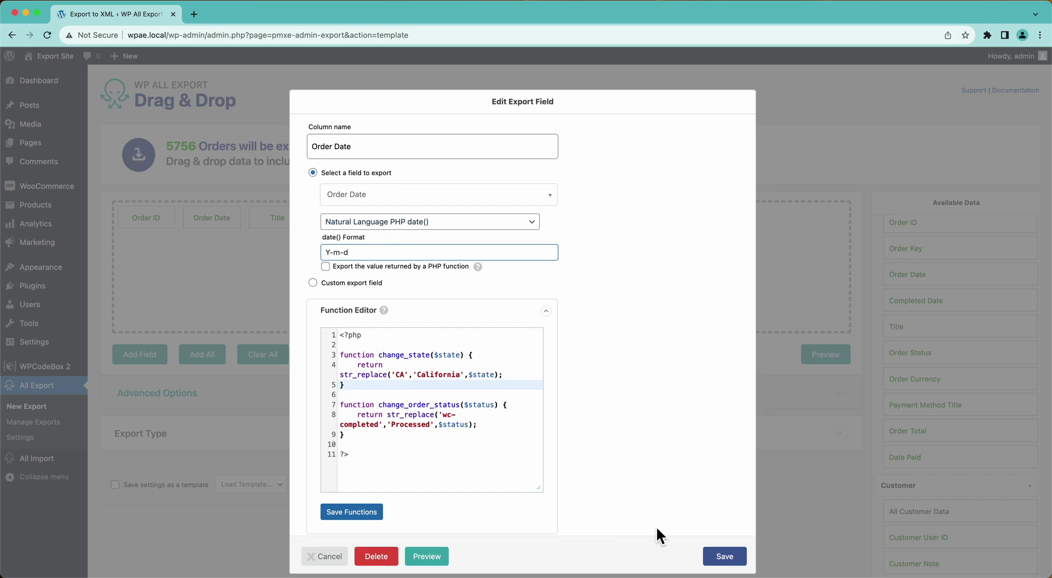
left_click(725, 557)
Expand the Items group below the Customer fields in the available data.
scroll(982, 383, "down", 2)
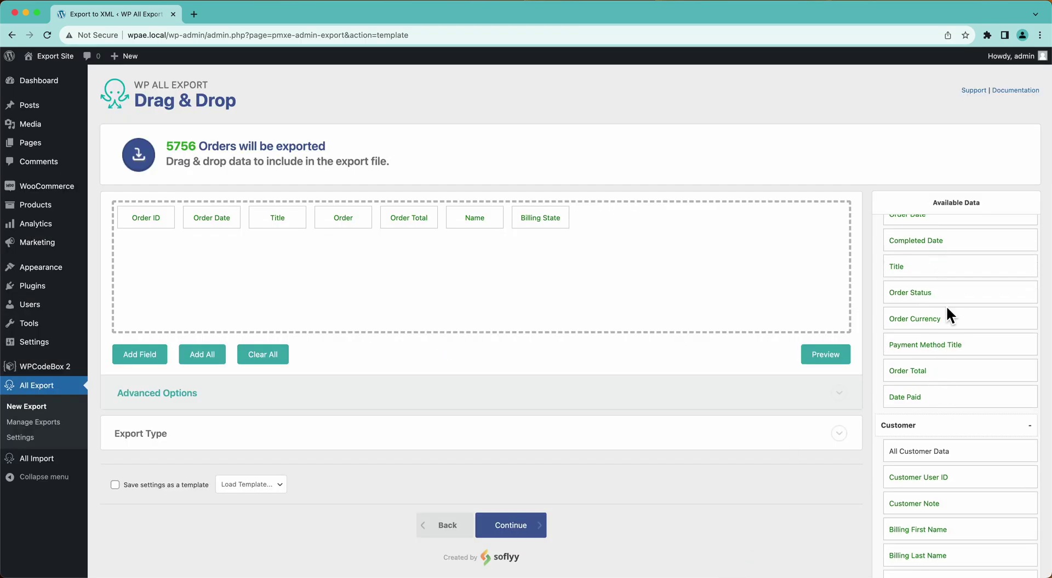
scroll(948, 310, "down", 5)
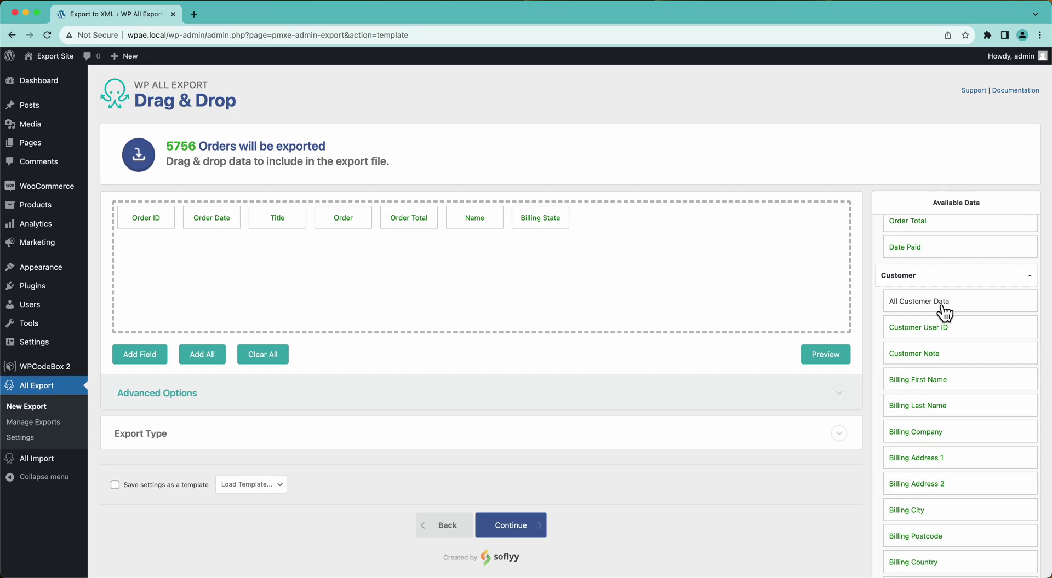
scroll(892, 360, "down", 3)
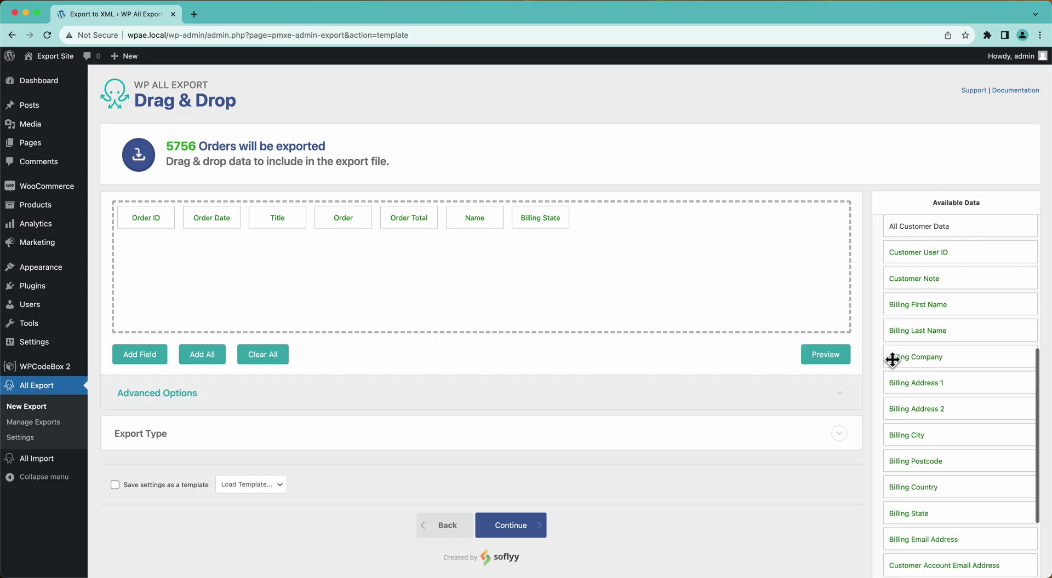
scroll(934, 455, "down", 5)
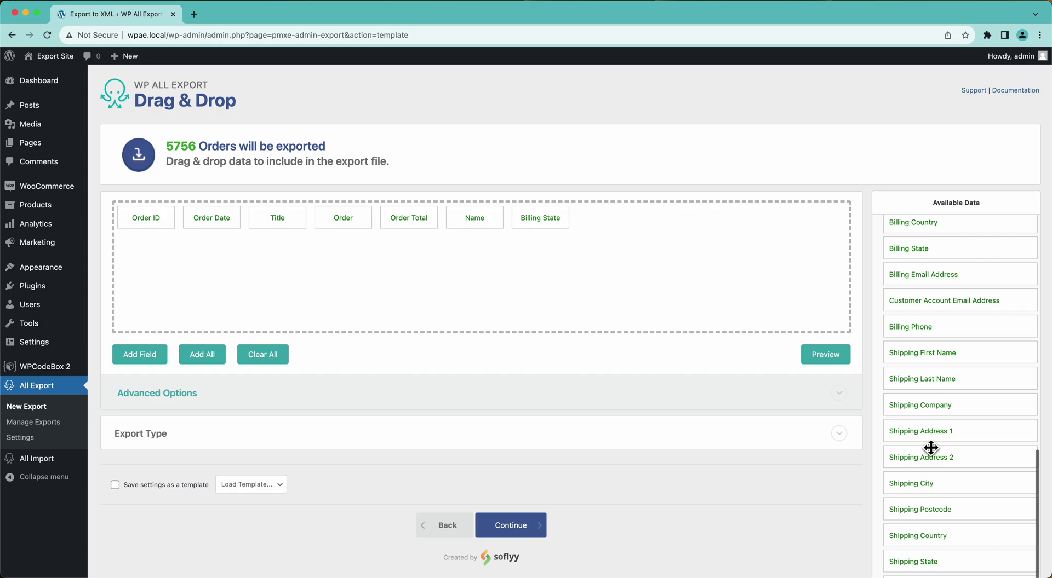
left_click(900, 493)
scroll(901, 493, "down", 6)
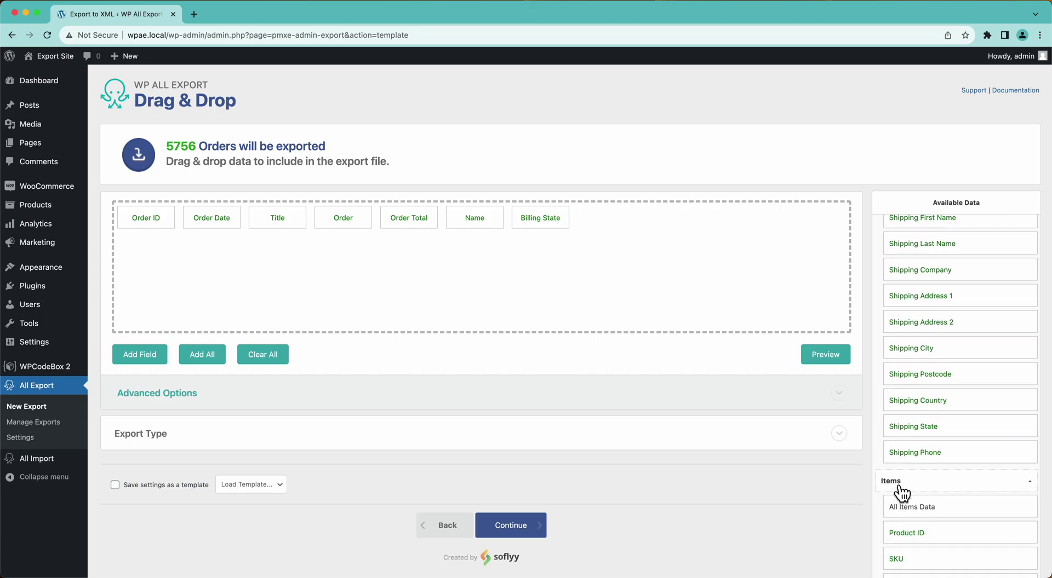
scroll(903, 493, "up", 1)
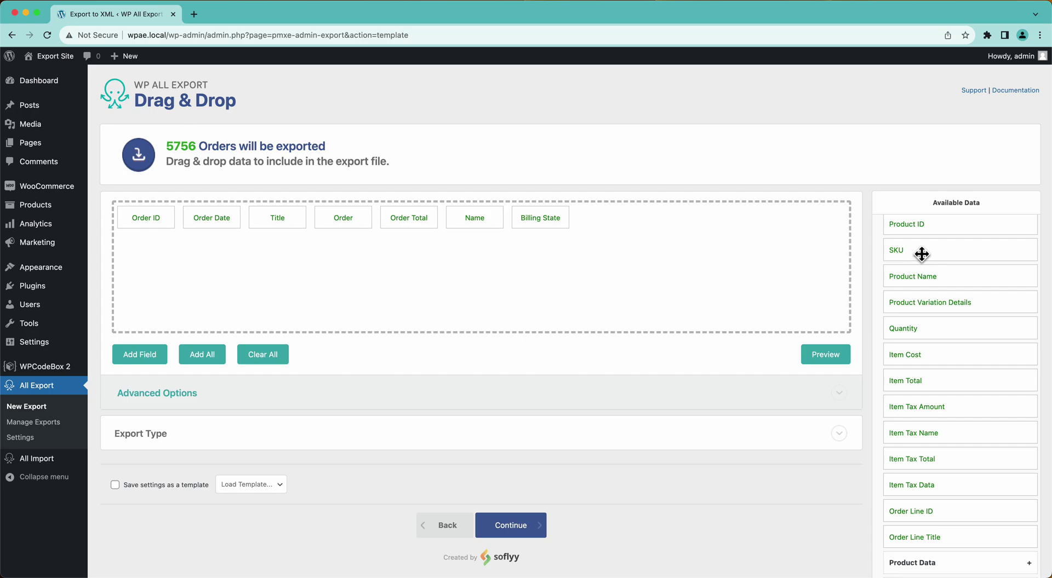
Expand the Product Data, Taxonomies and Custom Fields groups under Items and look through their available fields.
scroll(954, 466, "down", 4)
left_click(928, 375)
scroll(951, 449, "down", 3)
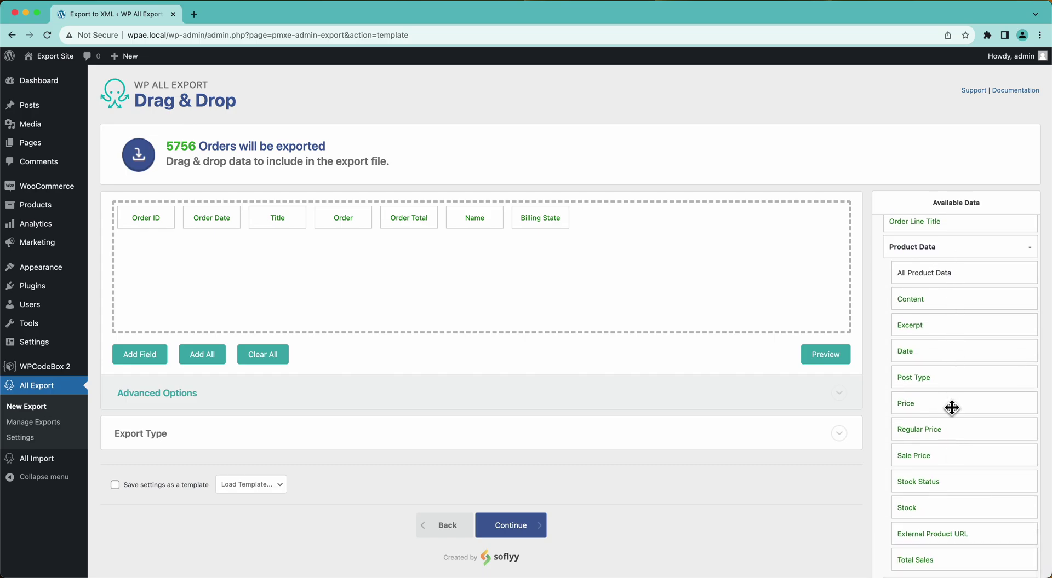
scroll(953, 438, "down", 1)
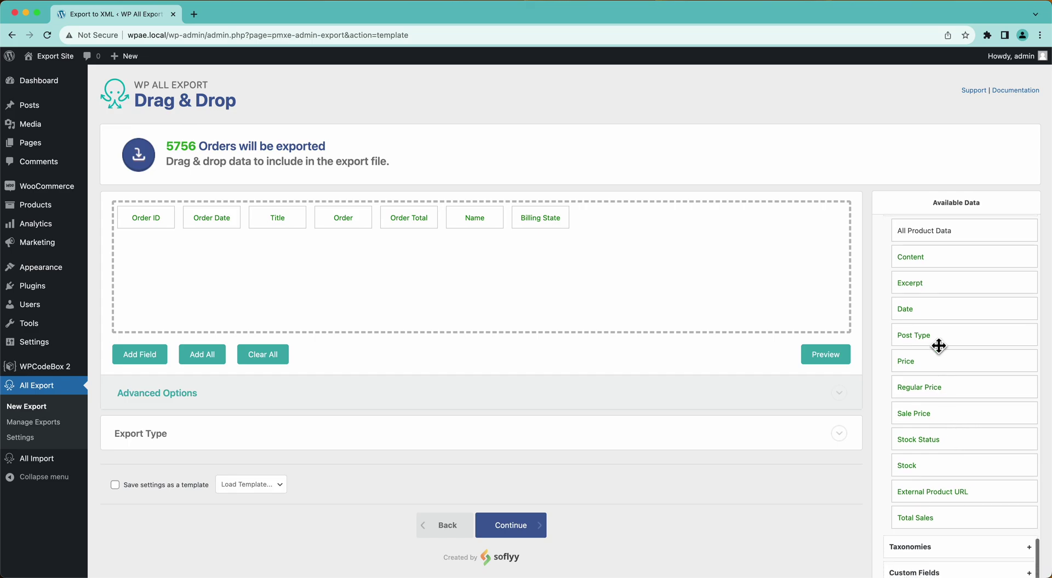
scroll(927, 489, "down", 4)
left_click(926, 399)
scroll(923, 399, "down", 3)
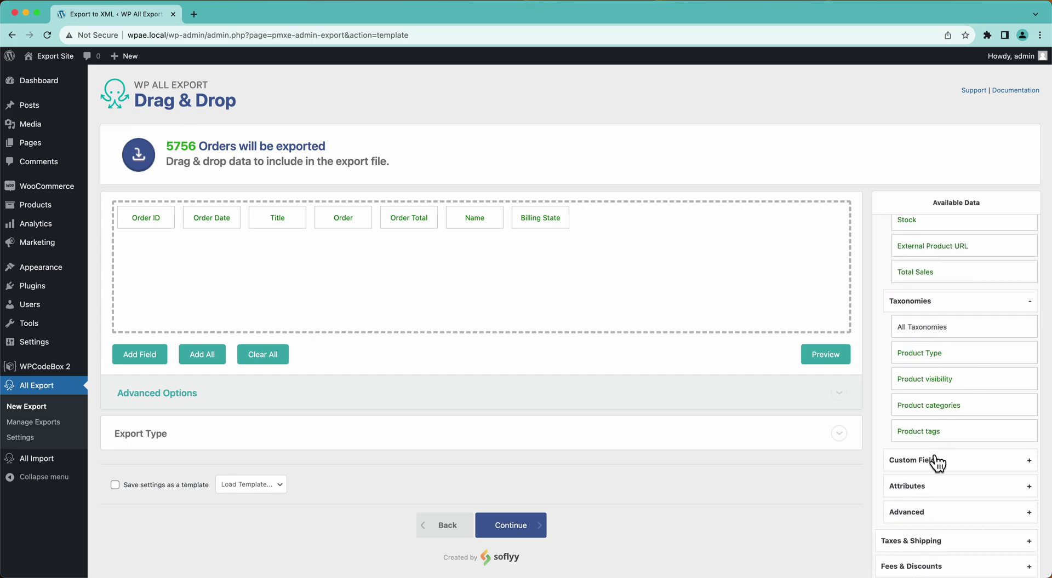
scroll(937, 458, "down", 1)
left_click(946, 428)
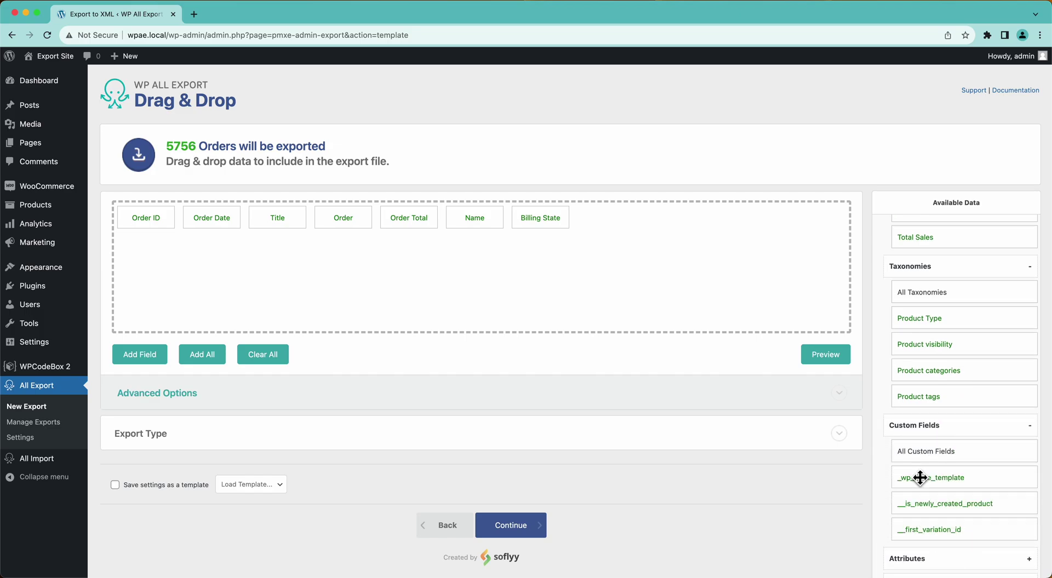
Expand the product Attributes group and add Product Color and Product Size to the export after Billing State.
scroll(920, 478, "down", 3)
left_click(925, 462)
scroll(928, 464, "down", 2)
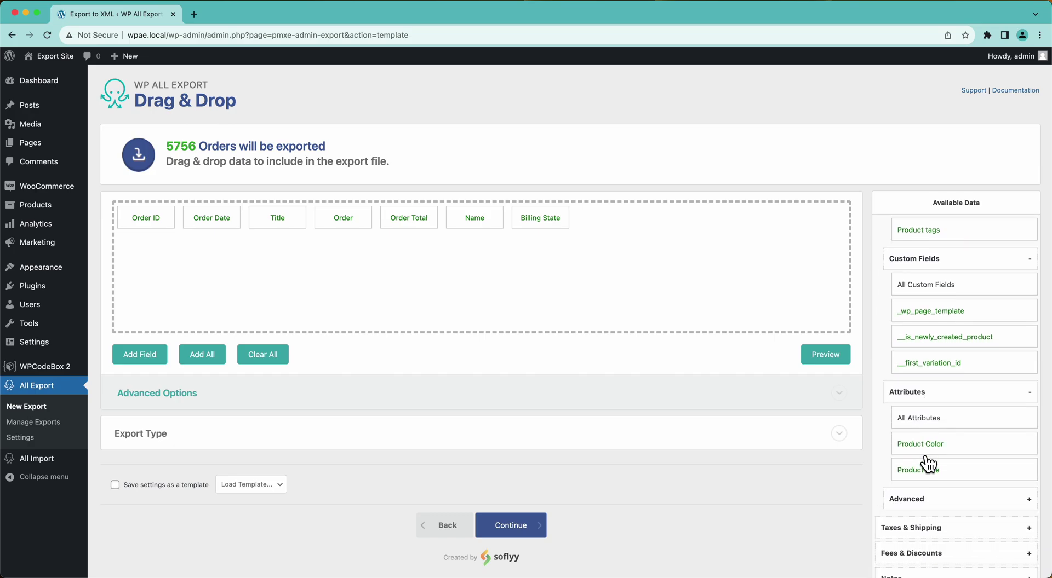
left_click_drag(937, 448, 695, 265)
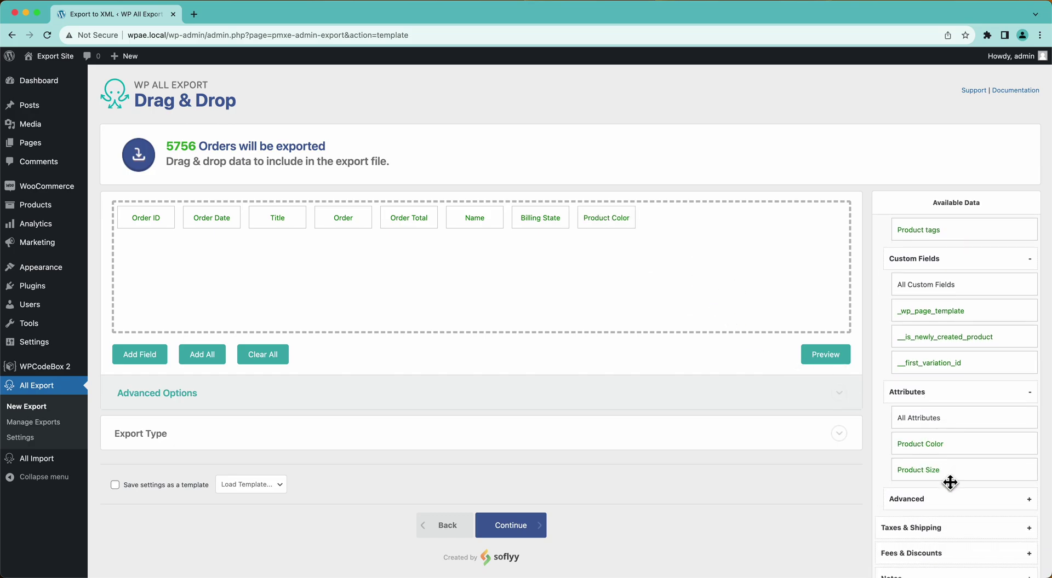
left_click_drag(939, 476, 740, 250)
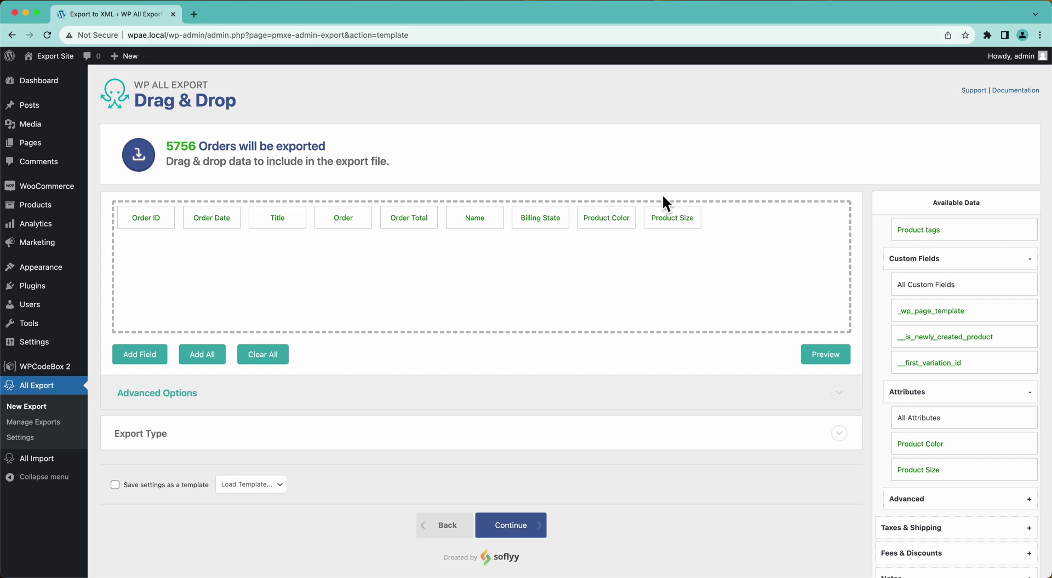
Preview the orders and examine how orders with several products are laid out in rows, and close the preview.
left_click(829, 360)
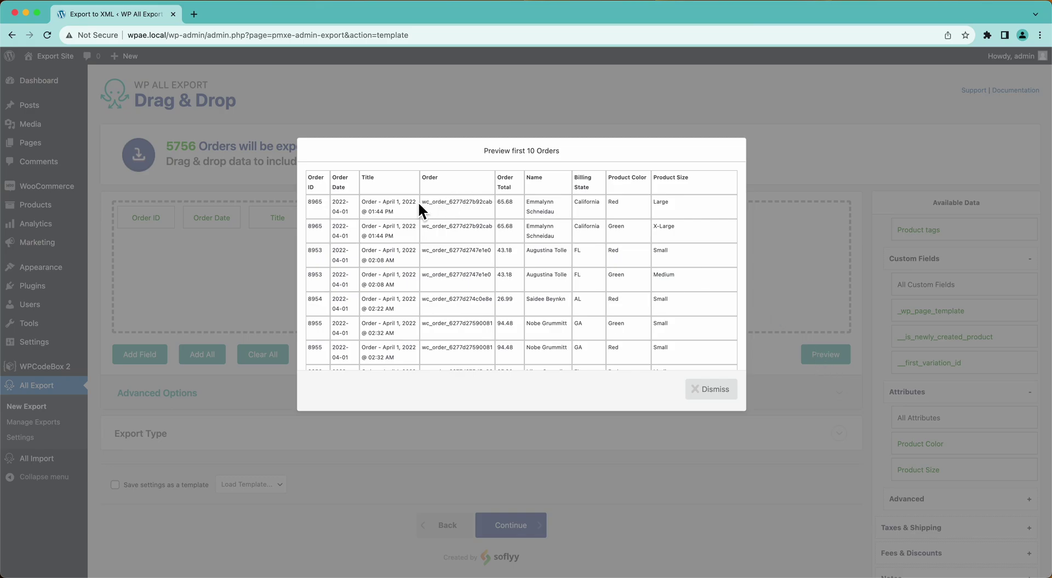
double_click(317, 233)
left_click(715, 388)
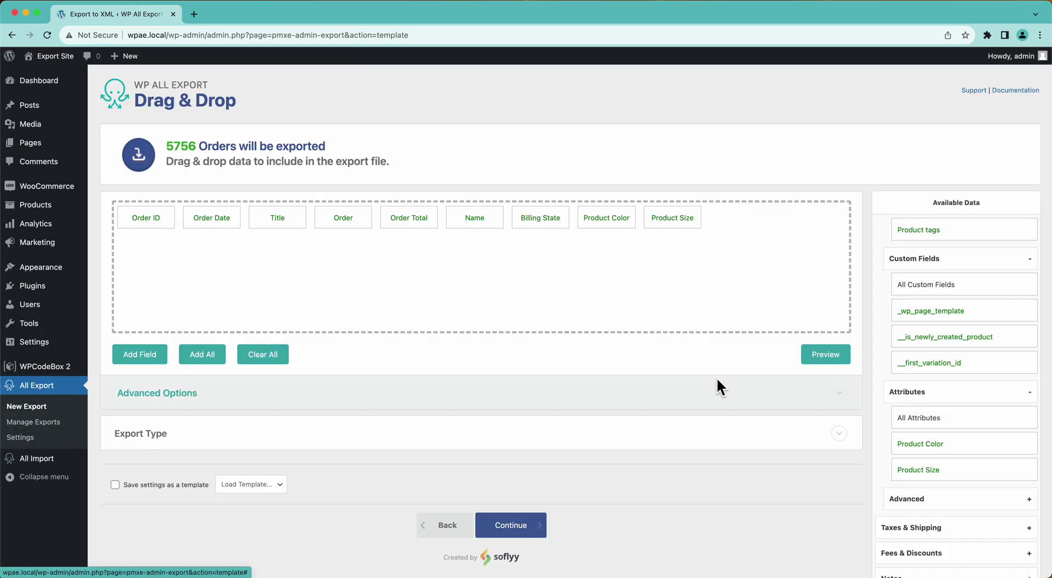
Turn off Display each product in its own row in the advanced options, and preview the orders.
left_click(150, 394)
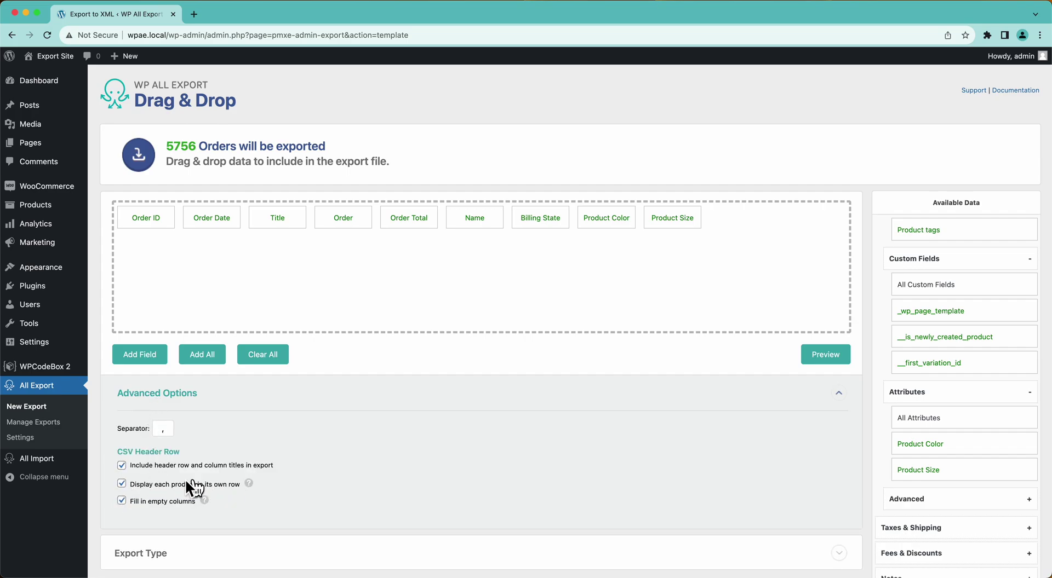
left_click(122, 485)
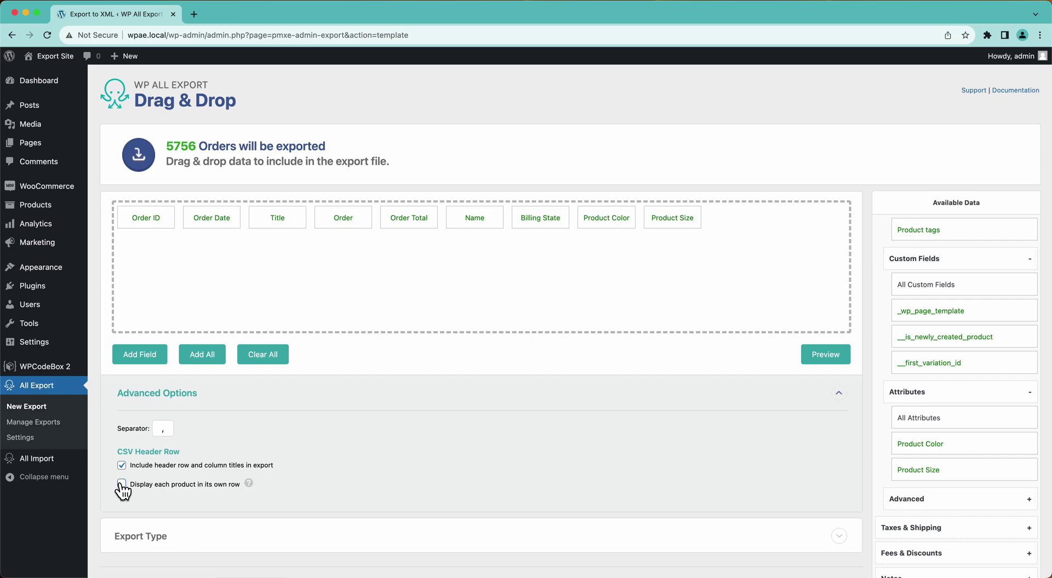
left_click(807, 356)
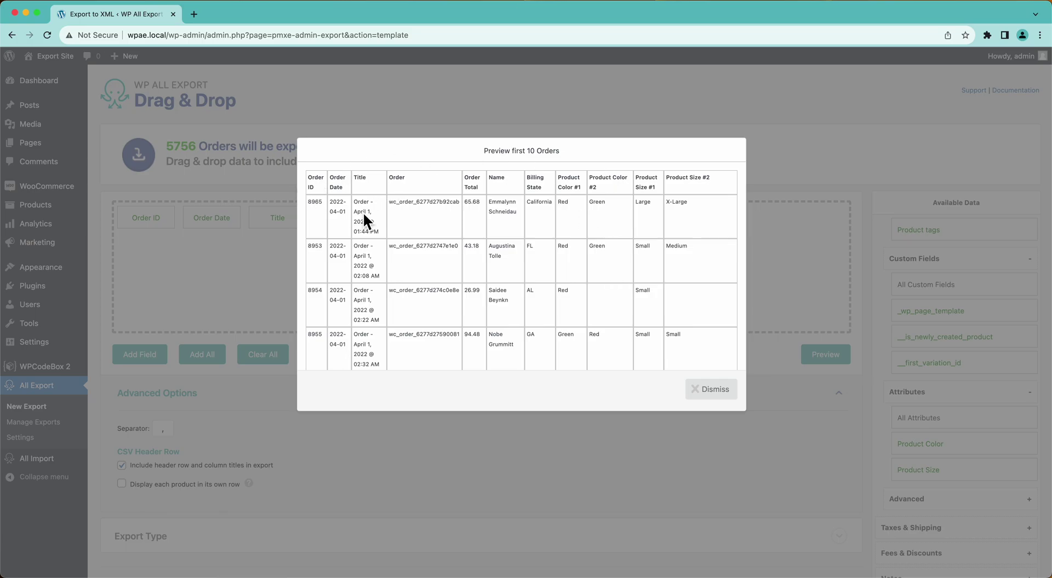
left_click(711, 390)
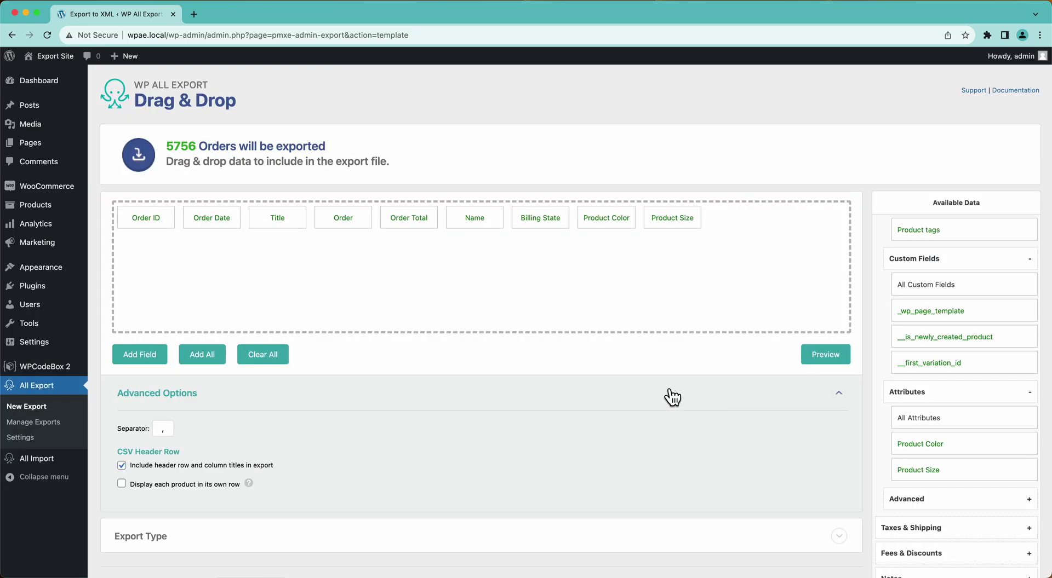
Turn Display each product in its own row back on with Fill in empty columns off, and preview the orders.
left_click(120, 486)
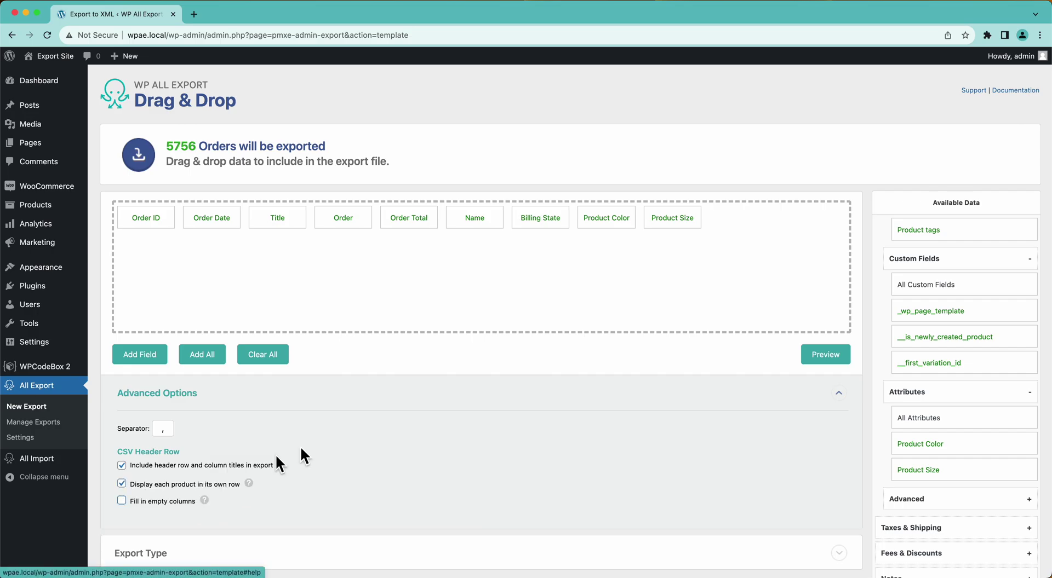
left_click(817, 354)
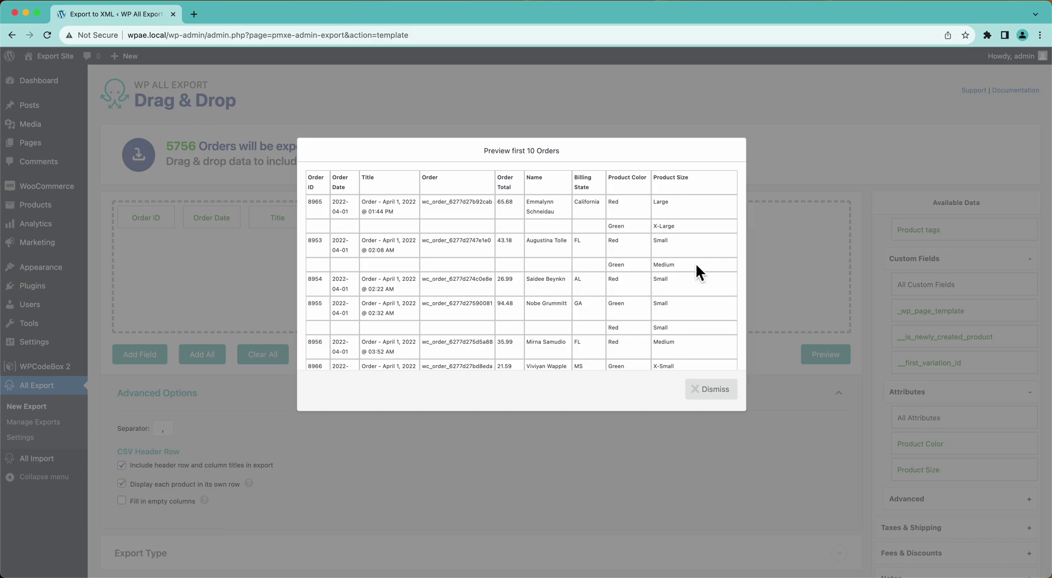
left_click(707, 391)
Add Product Name from the Items data between Billing State and Product Color, and preview the orders.
scroll(970, 414, "up", 5)
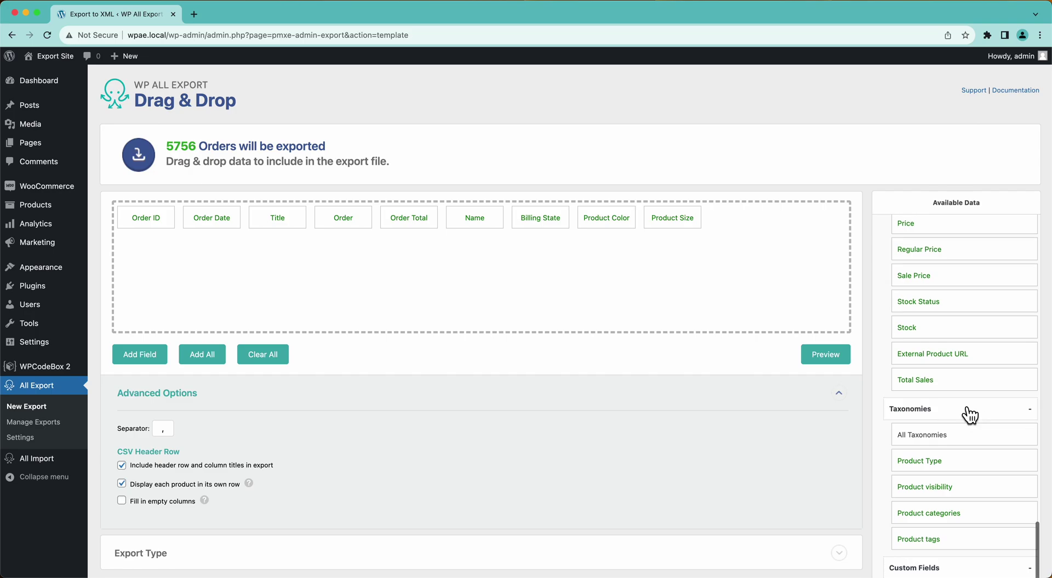
scroll(969, 415, "up", 8)
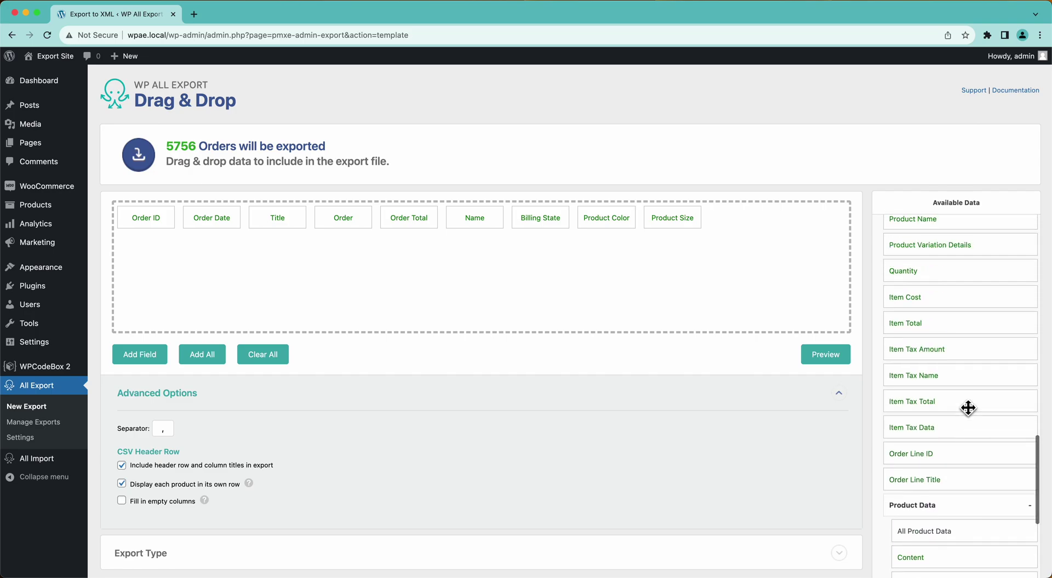
scroll(968, 408, "up", 3)
left_click_drag(946, 315, 599, 226)
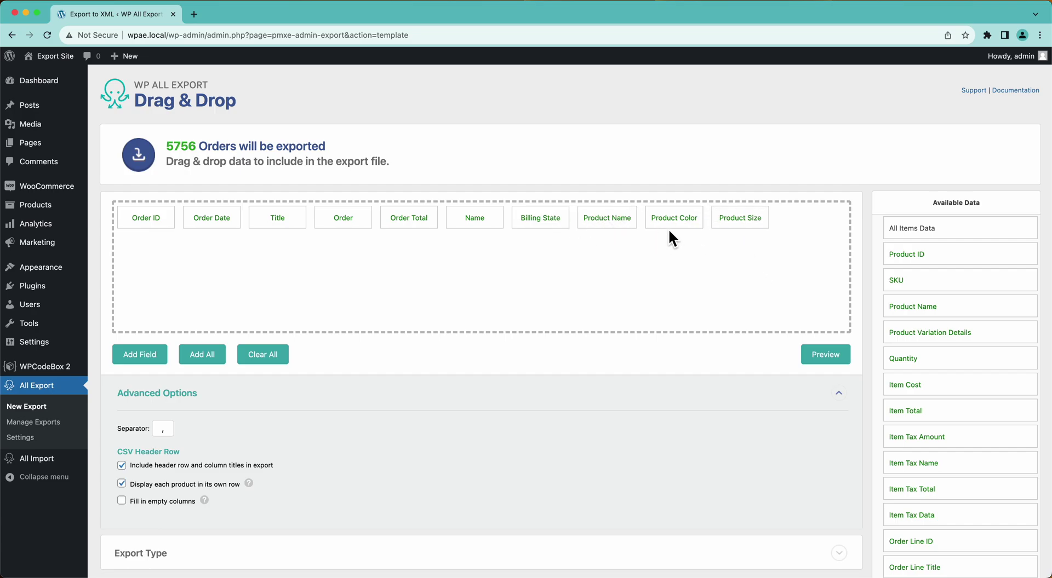
left_click(828, 357)
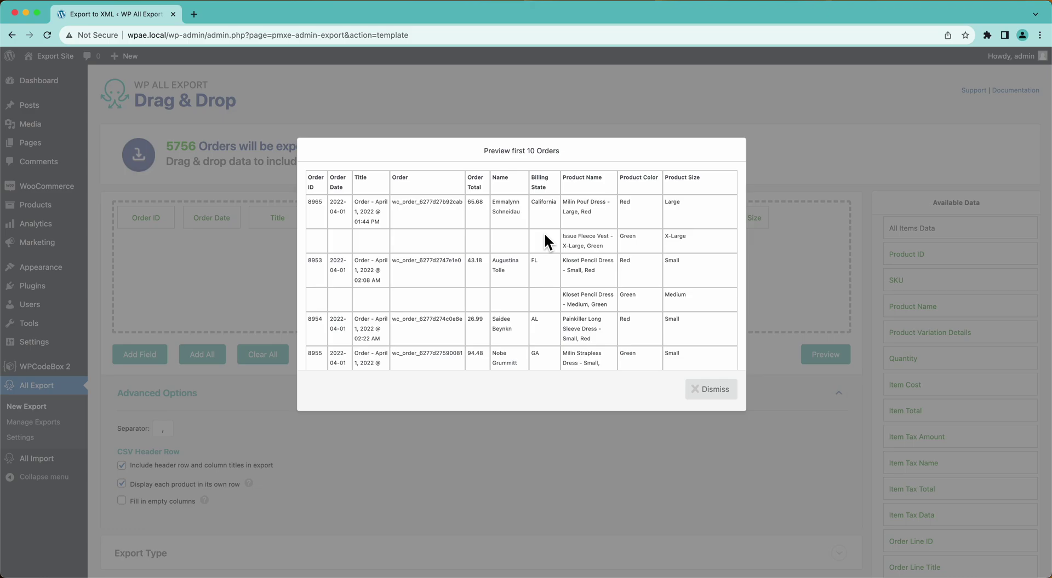
Close the preview and remove the Product Color and Product Size columns from the export.
left_click(701, 390)
mouse_move(677, 218)
left_mouse_down()
mouse_move(676, 188)
mouse_move(685, 205)
left_mouse_up()
Examine the available product, Advanced, Taxes & Shipping, Fees & Discounts and Notes fields that can be added to the export.
scroll(967, 449, "down", 5)
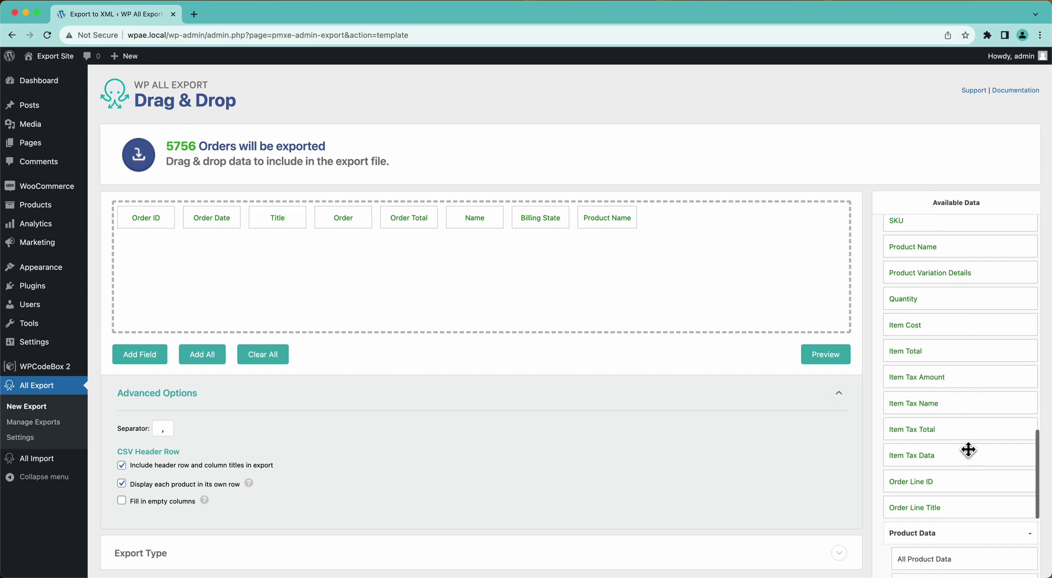
scroll(968, 449, "down", 7)
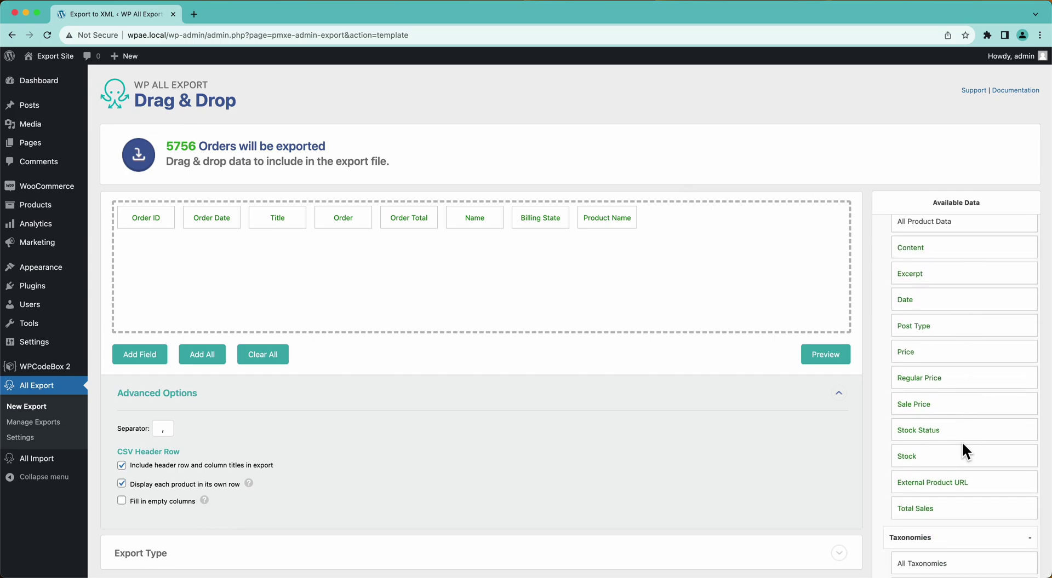
scroll(968, 450, "down", 3)
scroll(963, 445, "down", 6)
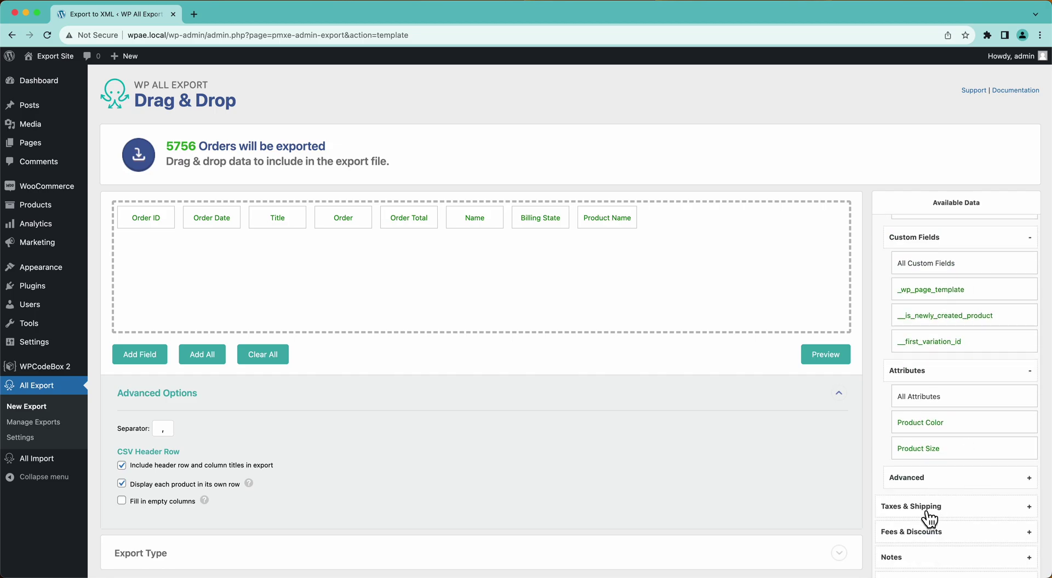
left_click(931, 480)
scroll(931, 479, "down", 5)
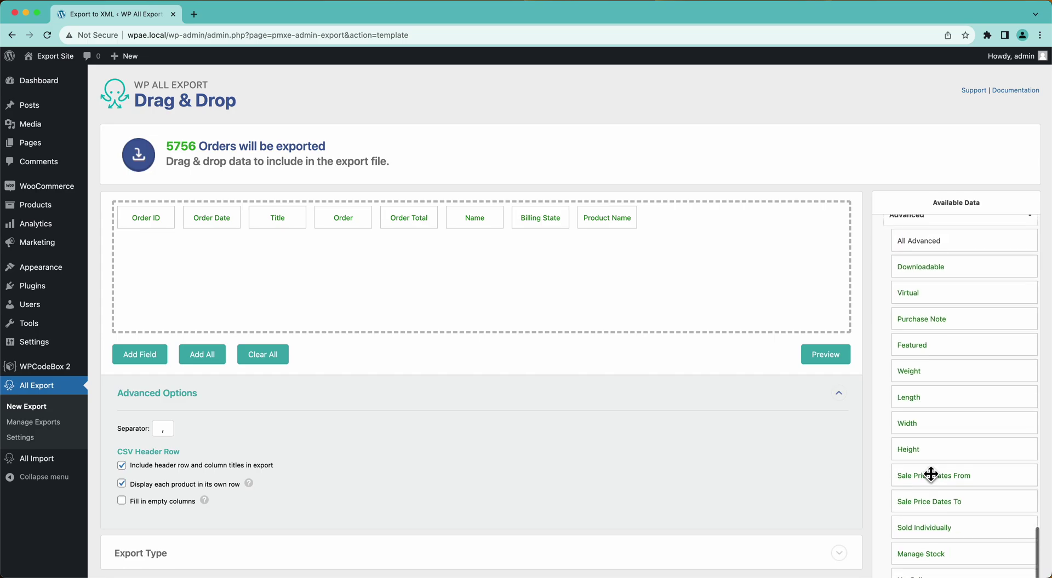
scroll(942, 340, "down", 7)
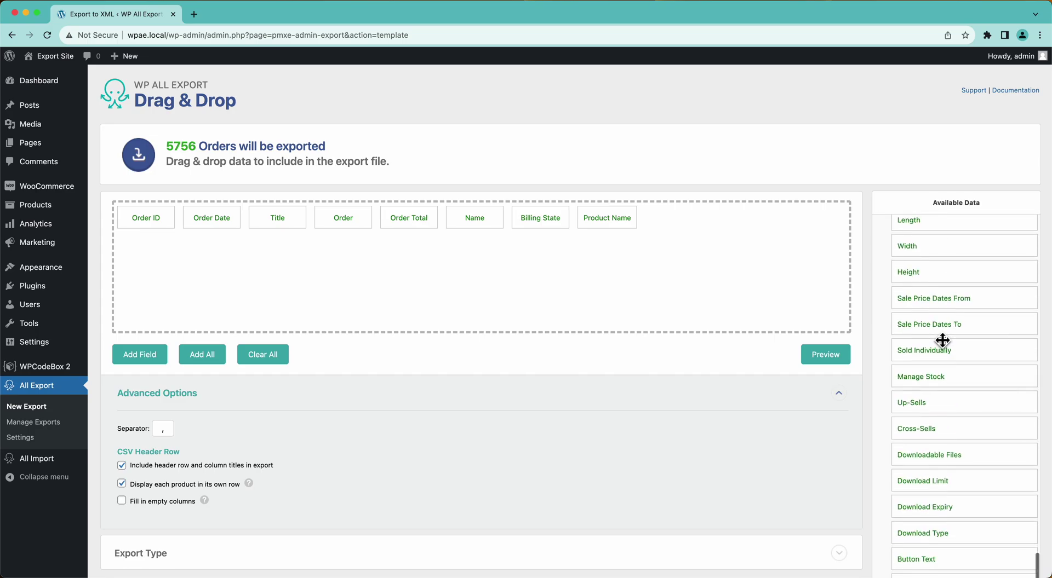
scroll(942, 340, "down", 3)
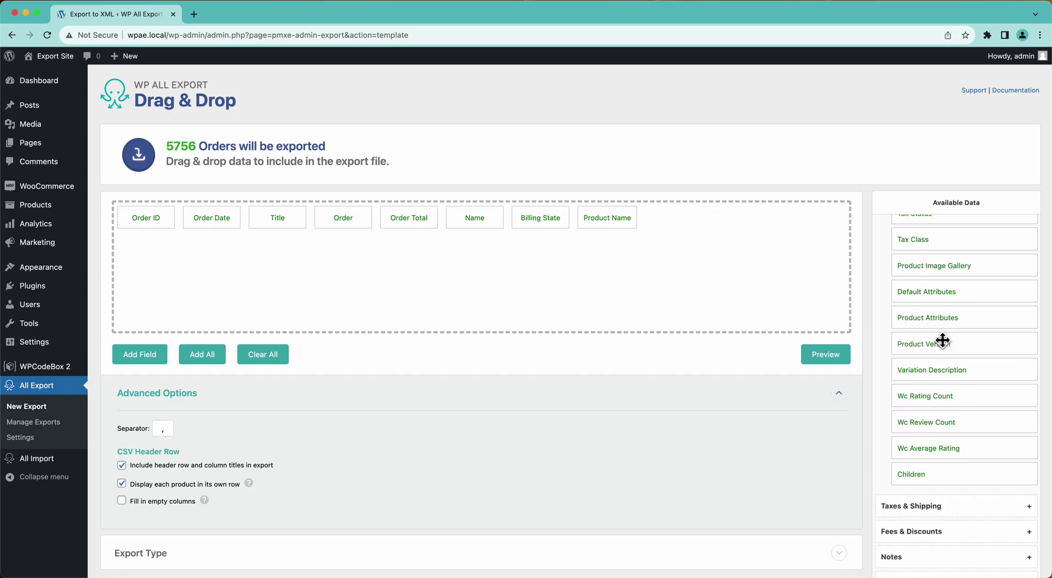
left_click(938, 509)
scroll(939, 514, "down", 5)
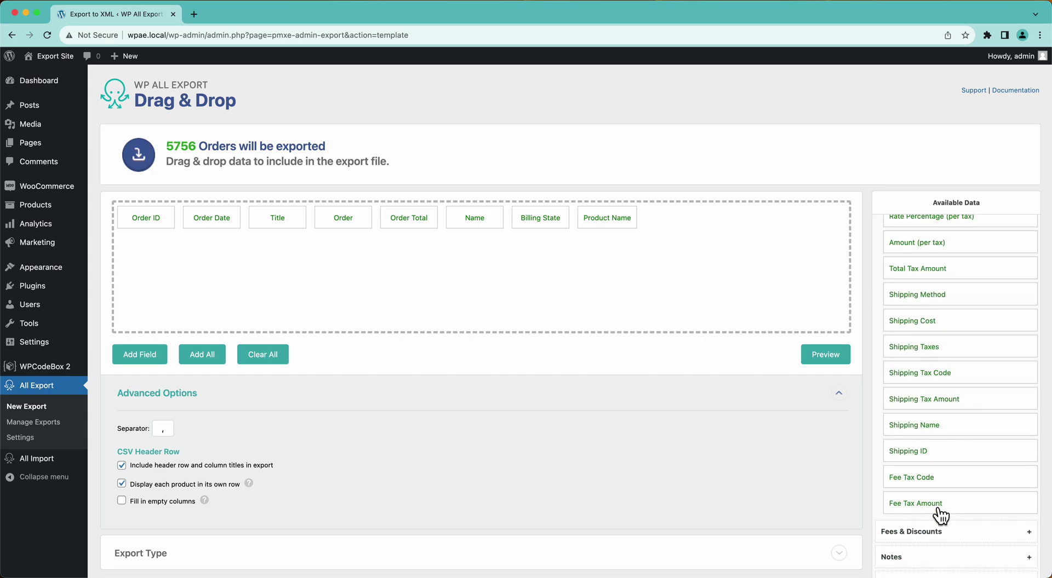
left_click(922, 532)
scroll(923, 534, "down", 3)
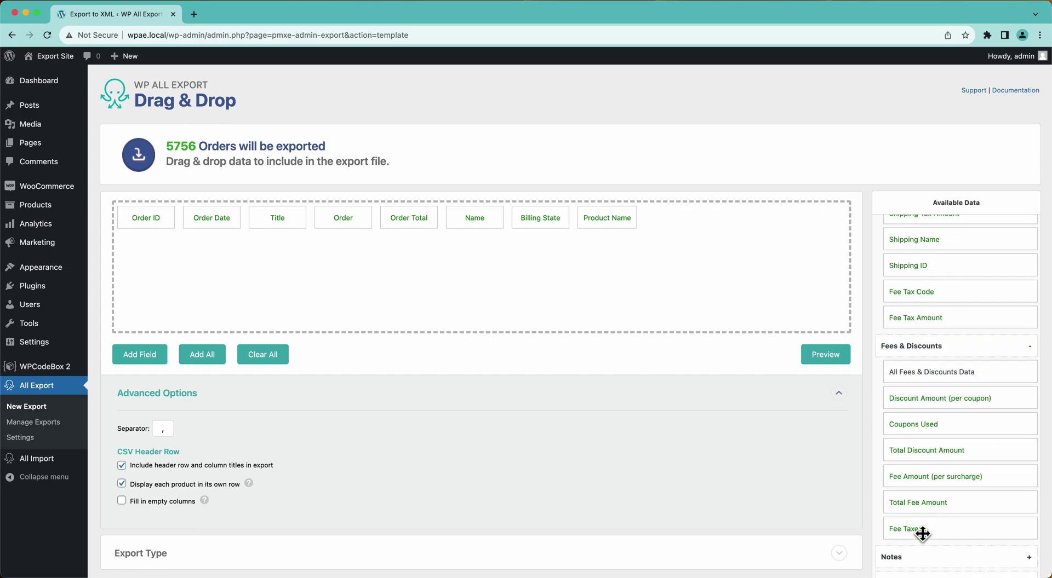
left_click(907, 559)
scroll(907, 562, "down", 3)
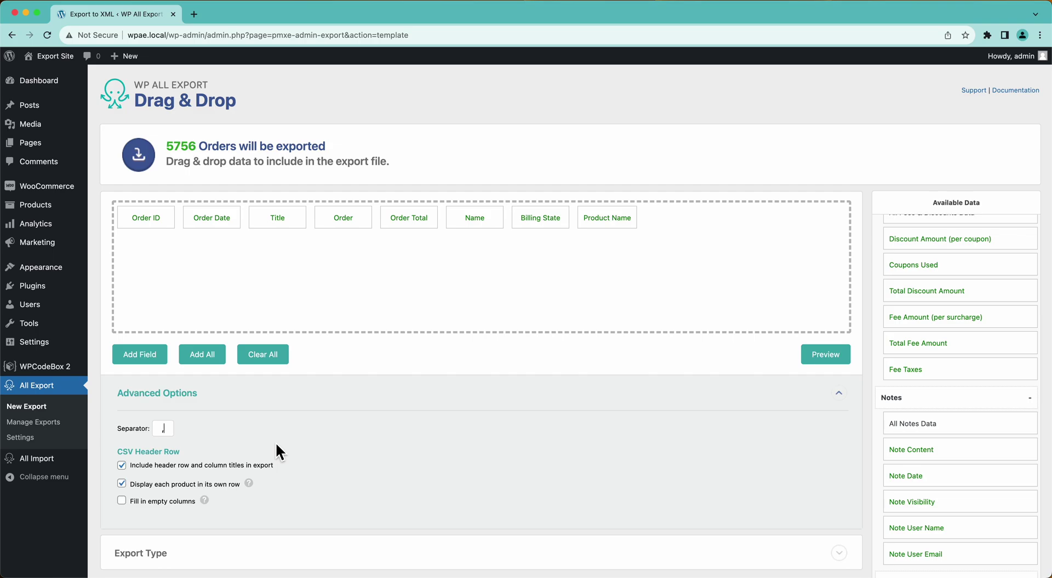
Set the export type to a spreadsheet in Excel File (XLS) format.
scroll(276, 444, "down", 2)
left_click(171, 504)
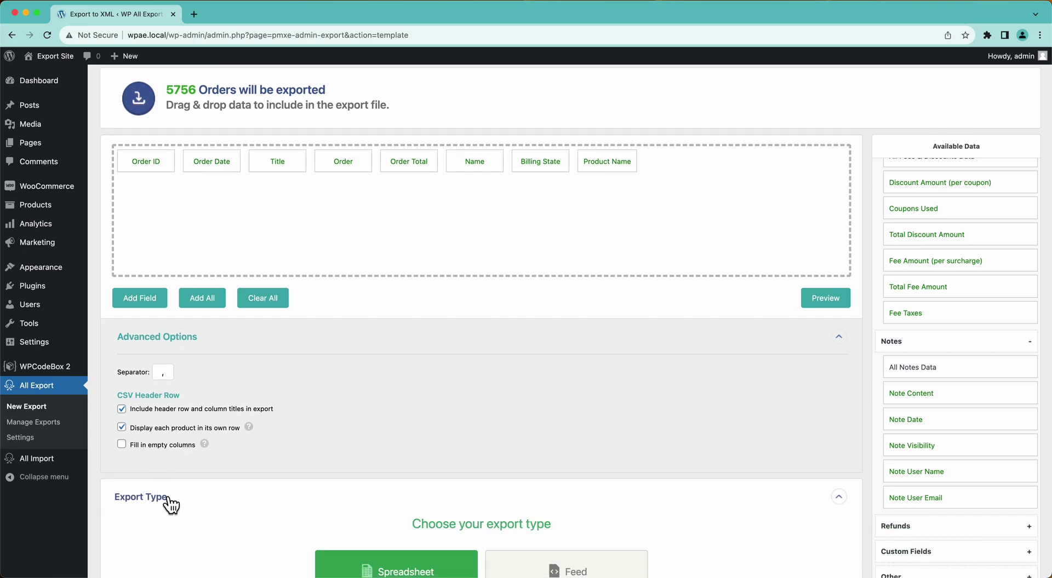
scroll(164, 504, "down", 5)
left_click(447, 493)
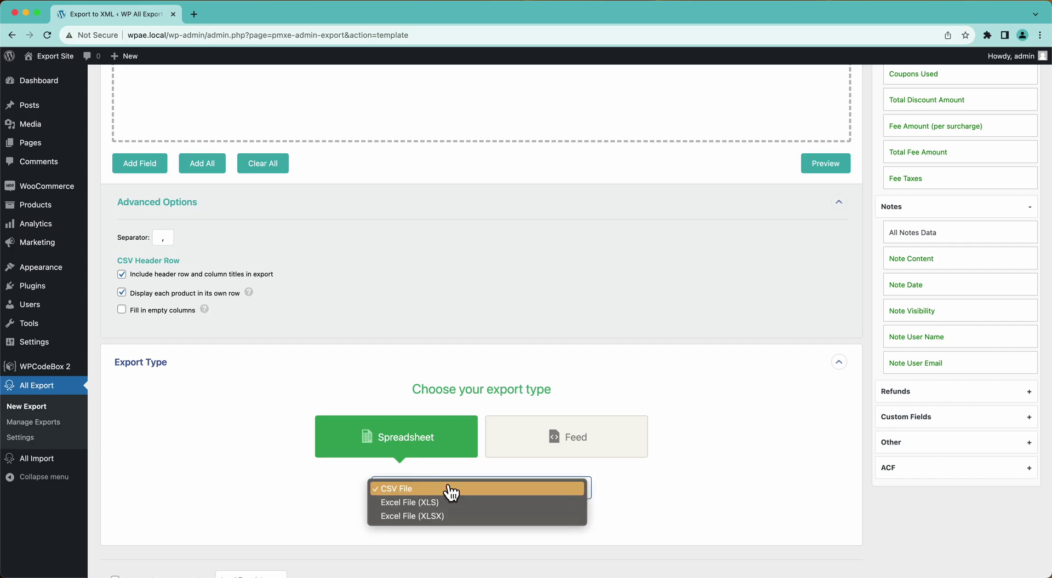
left_click(436, 501)
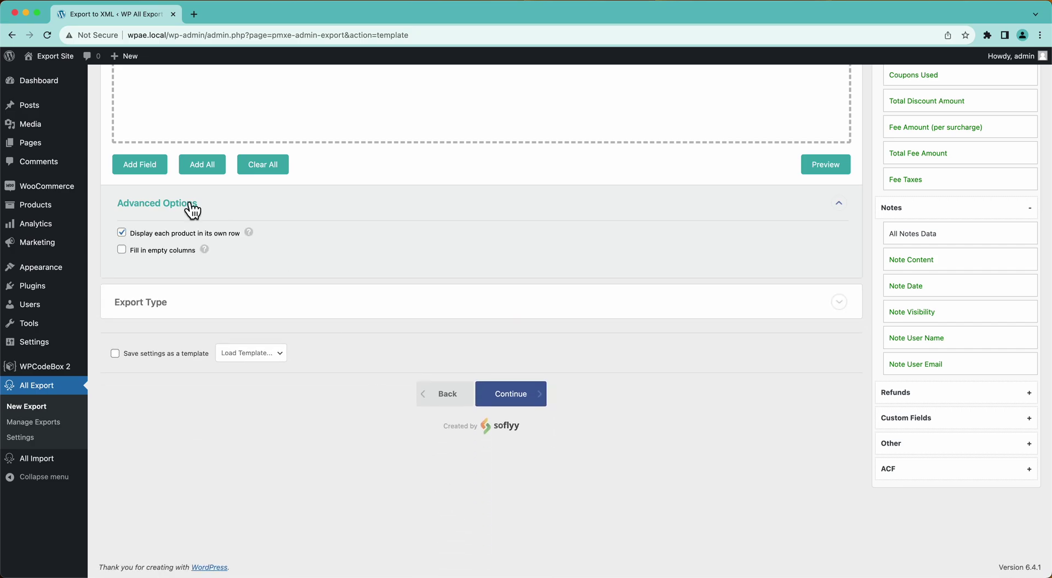
Switch the export type to a Simple XML Feed and show its advanced options for XML elements and CDATA.
left_click(209, 308)
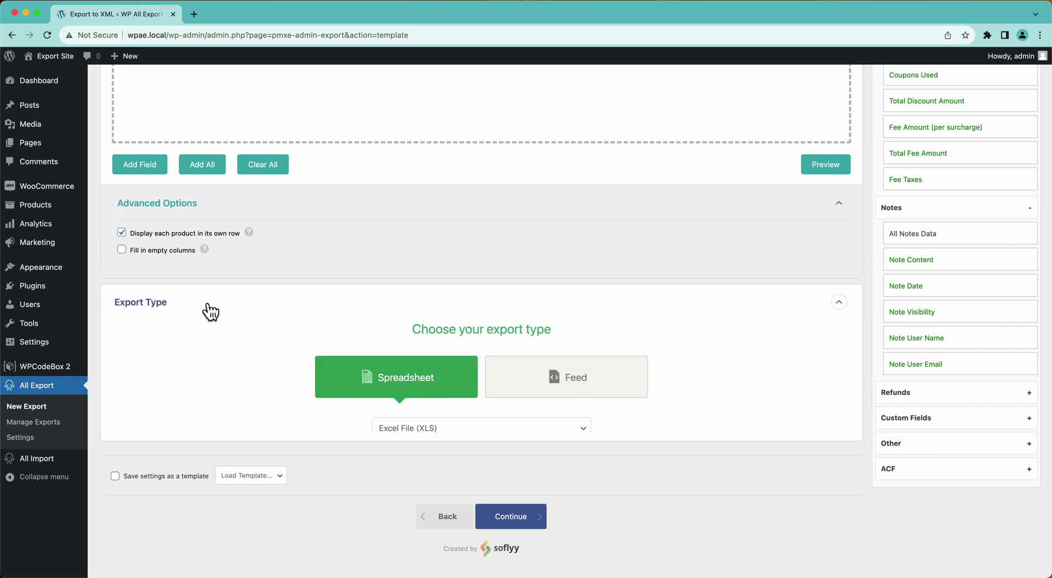
left_click(440, 433)
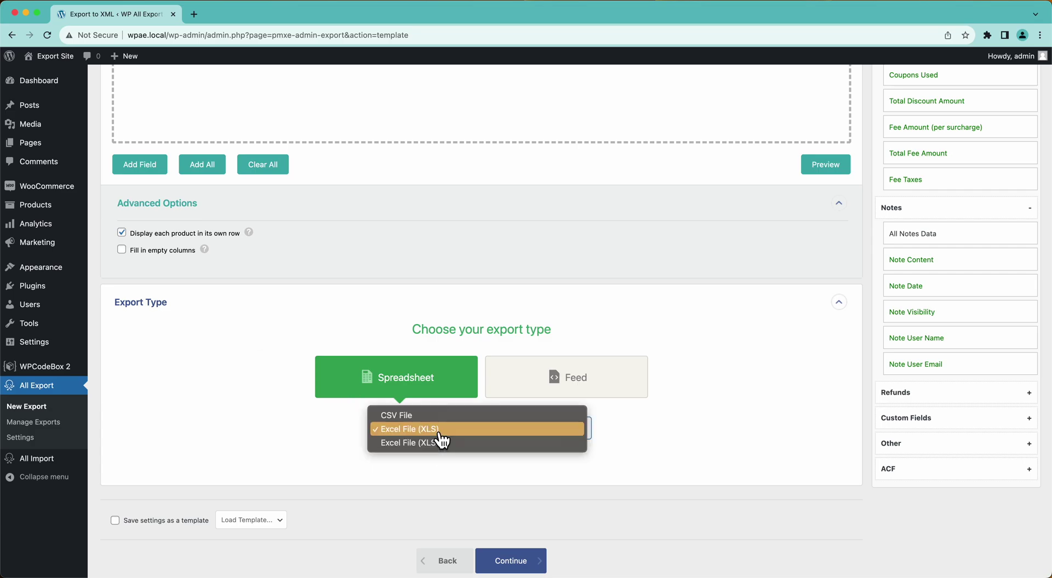
left_click(547, 372)
left_click(546, 373)
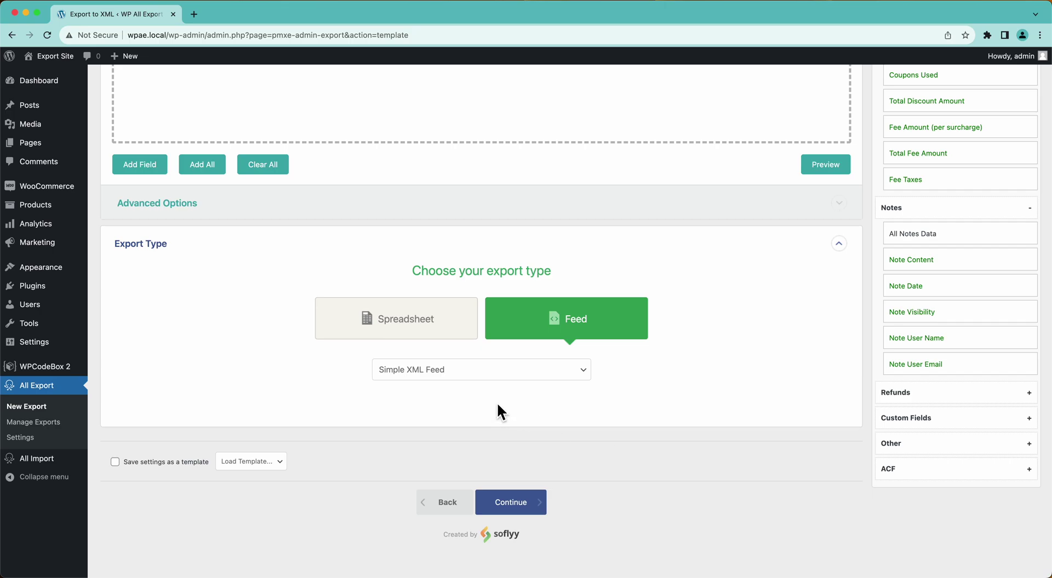
scroll(497, 402, "up", 5)
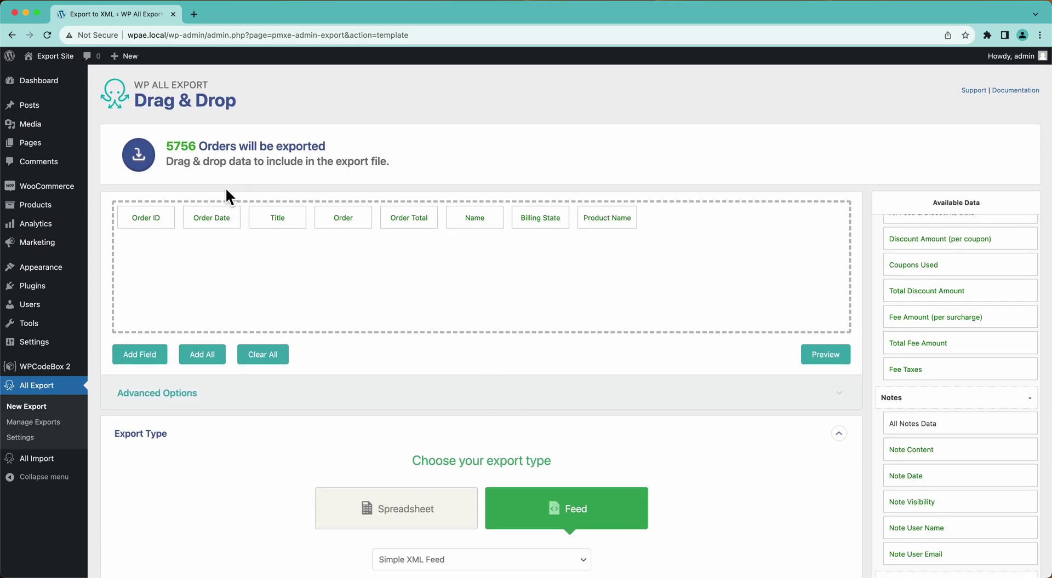
left_click(198, 402)
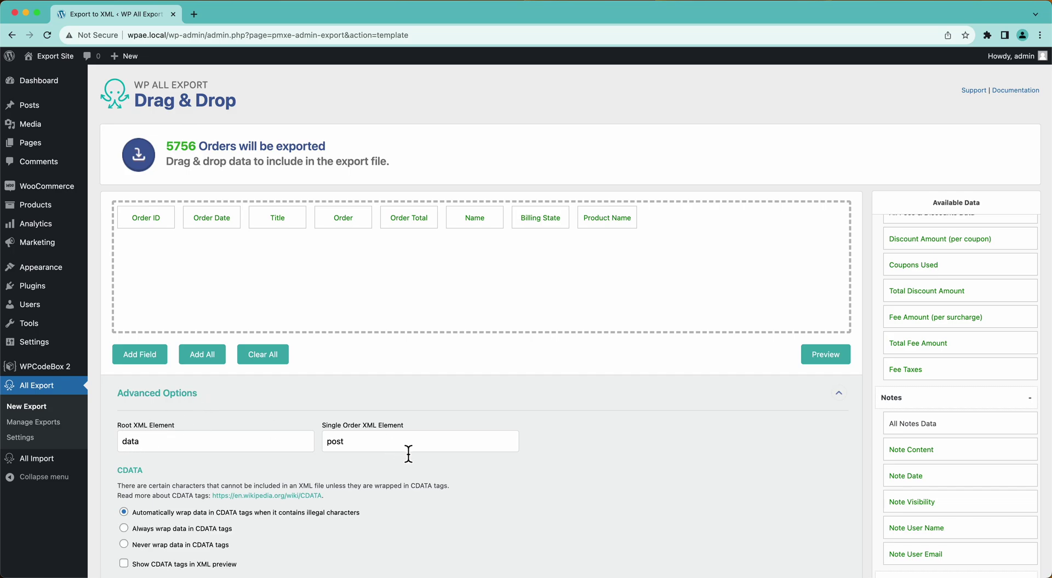
scroll(408, 453, "down", 6)
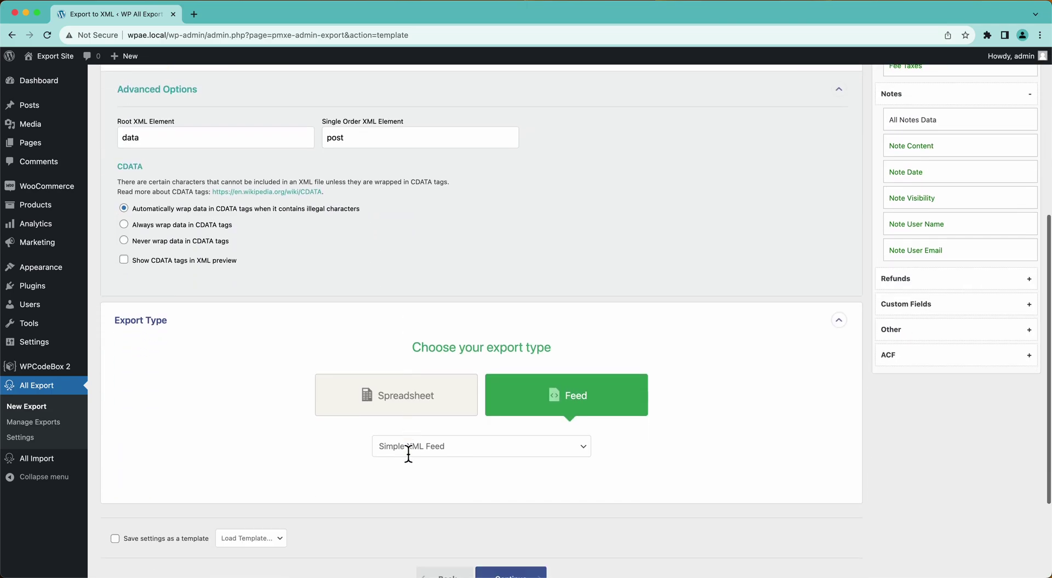
Change the feed type to Custom XML Feed and look over the XML Editor template.
left_click(425, 418)
left_click(421, 428)
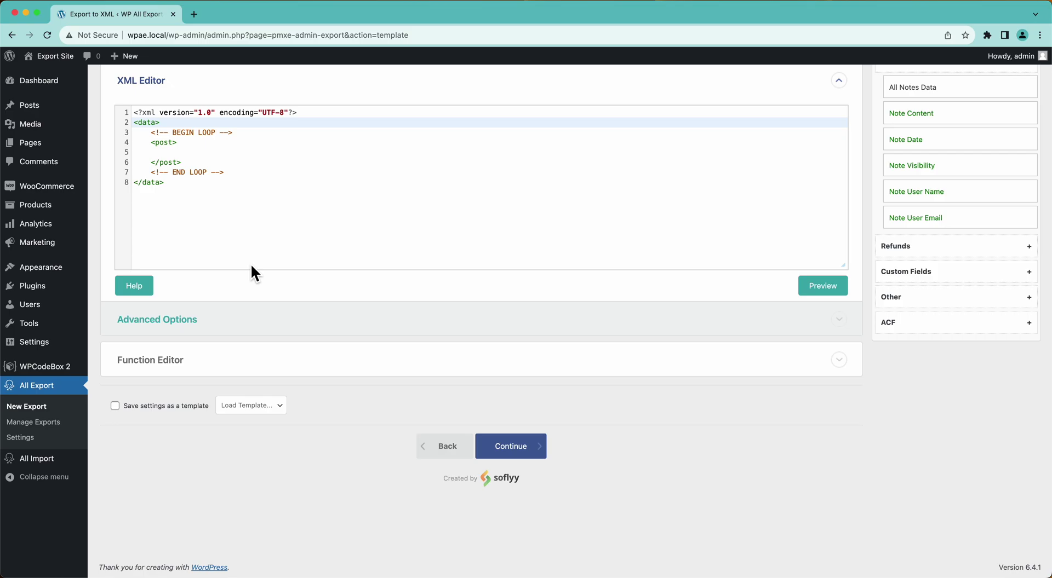
scroll(251, 269, "up", 3)
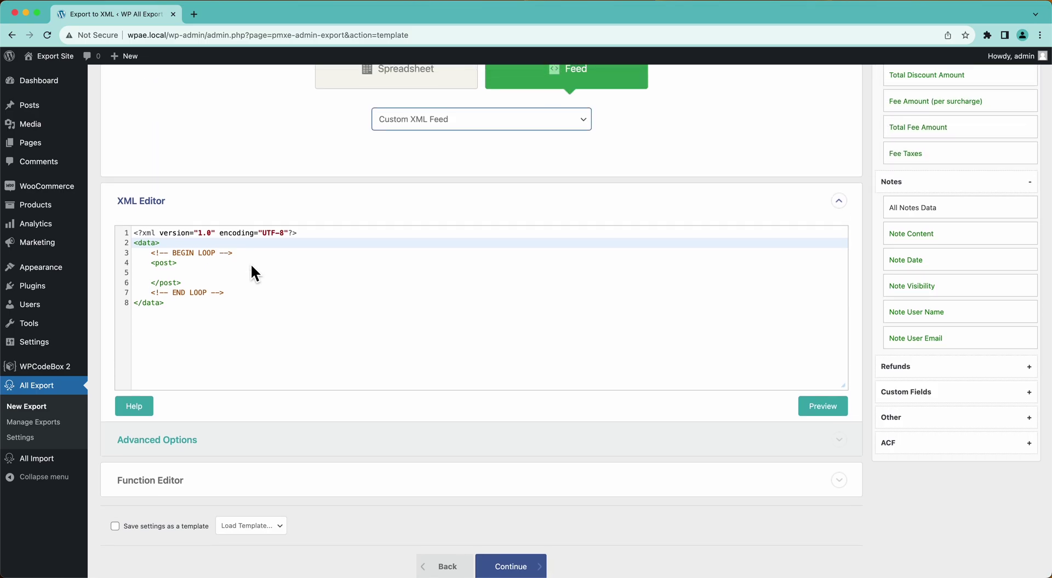
scroll(251, 264, "up", 1)
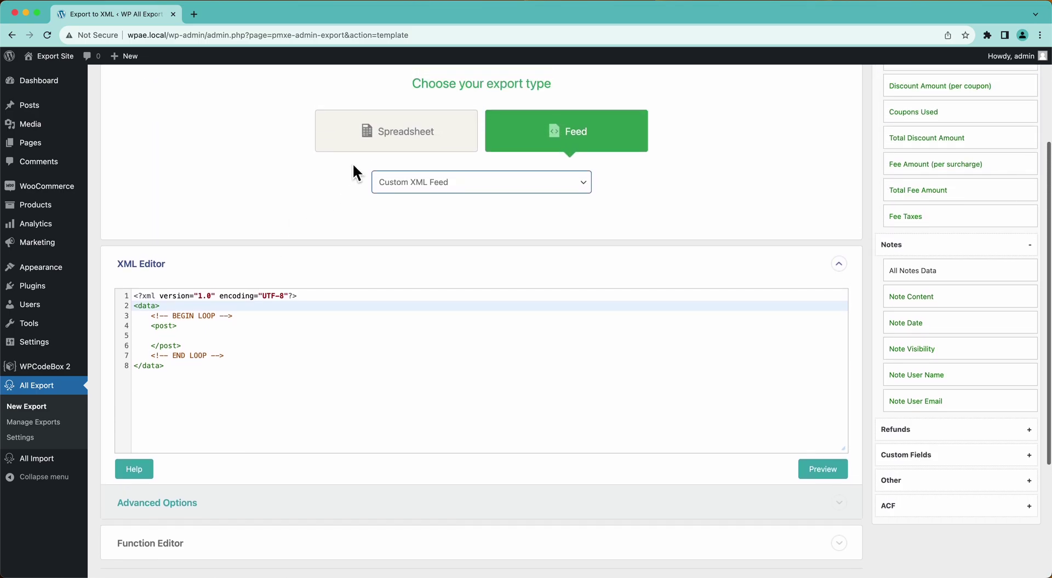
Set the export type back to Spreadsheet with the CSV File format.
left_click(373, 147)
left_click(406, 278)
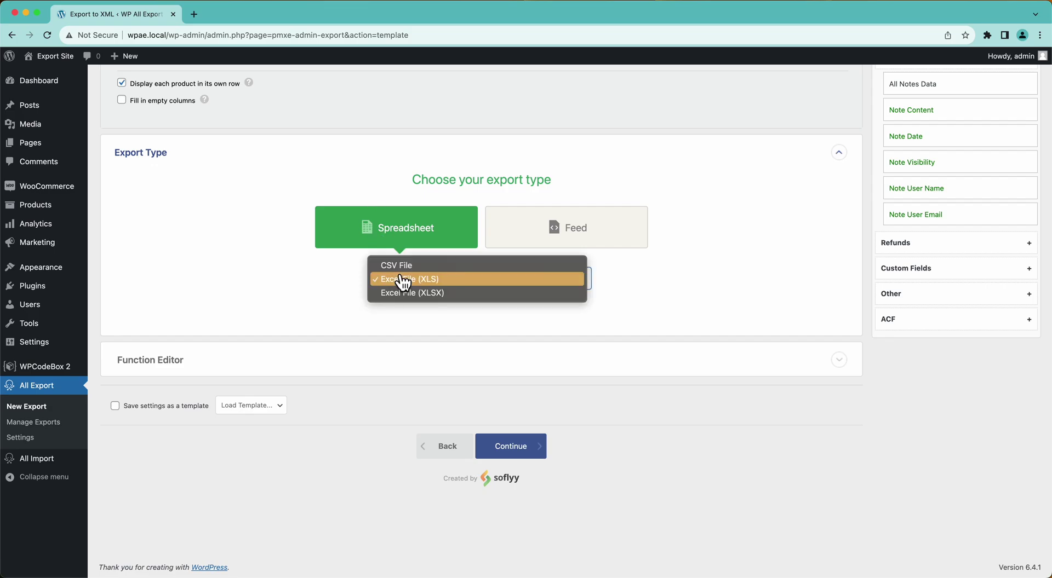
left_click(408, 267)
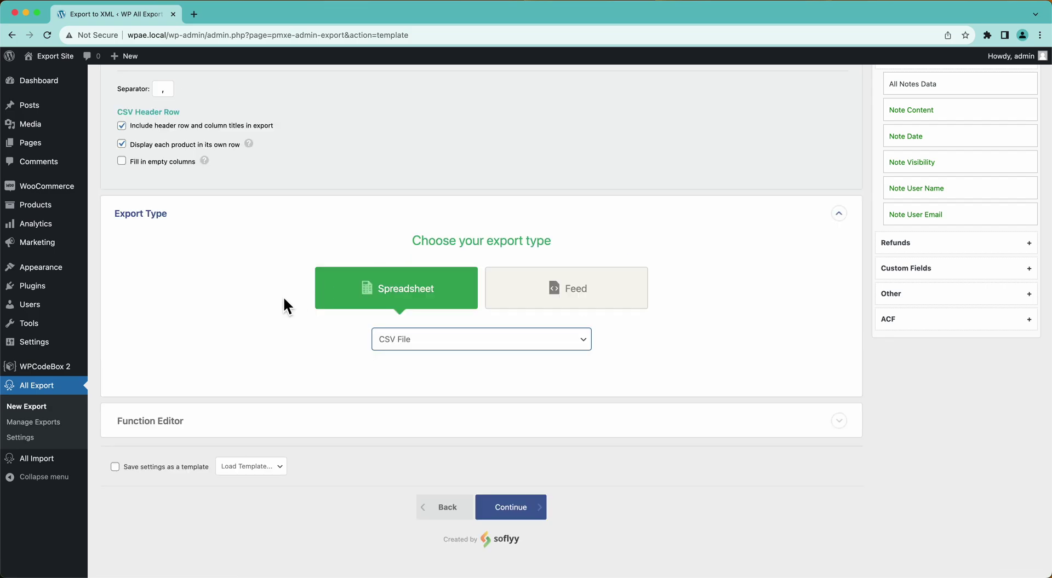
Expand the Function Editor, examine its PHP code, and collapse it again.
left_click(242, 425)
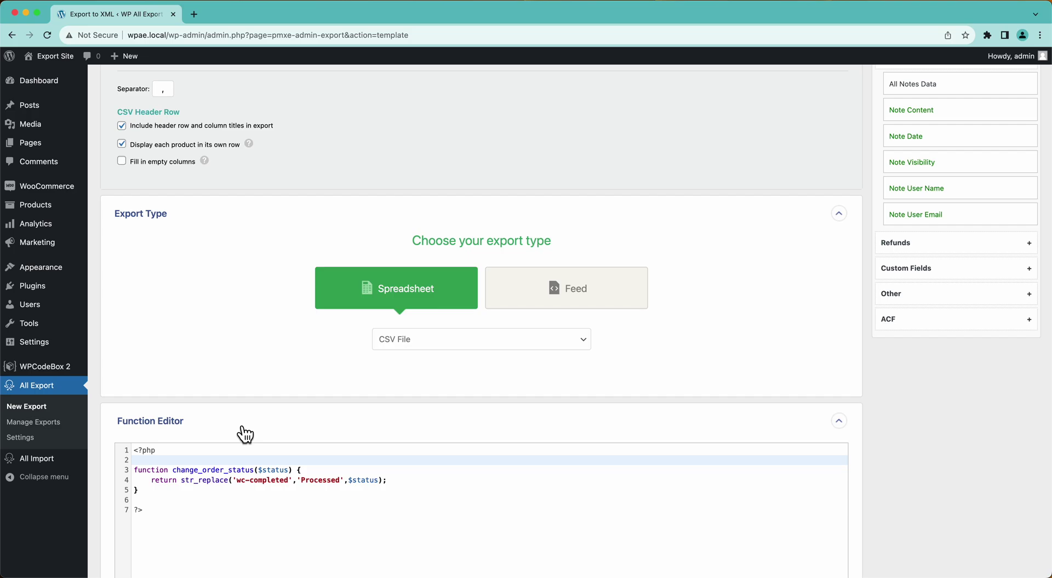
scroll(241, 429, "down", 3)
left_click(265, 379)
left_click(169, 308)
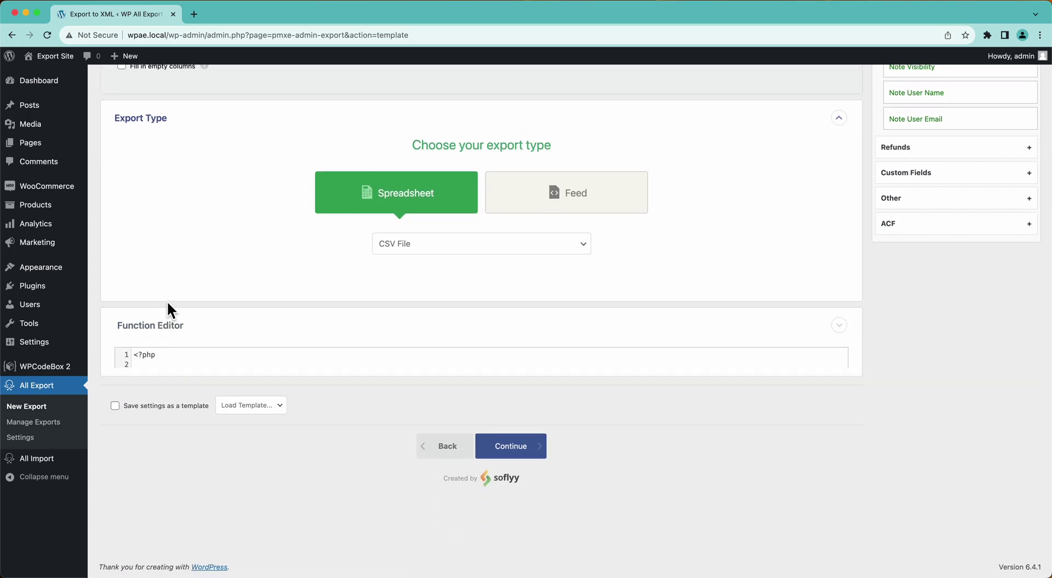
Review the template options and continue to the export settings.
scroll(514, 463, "up", 6)
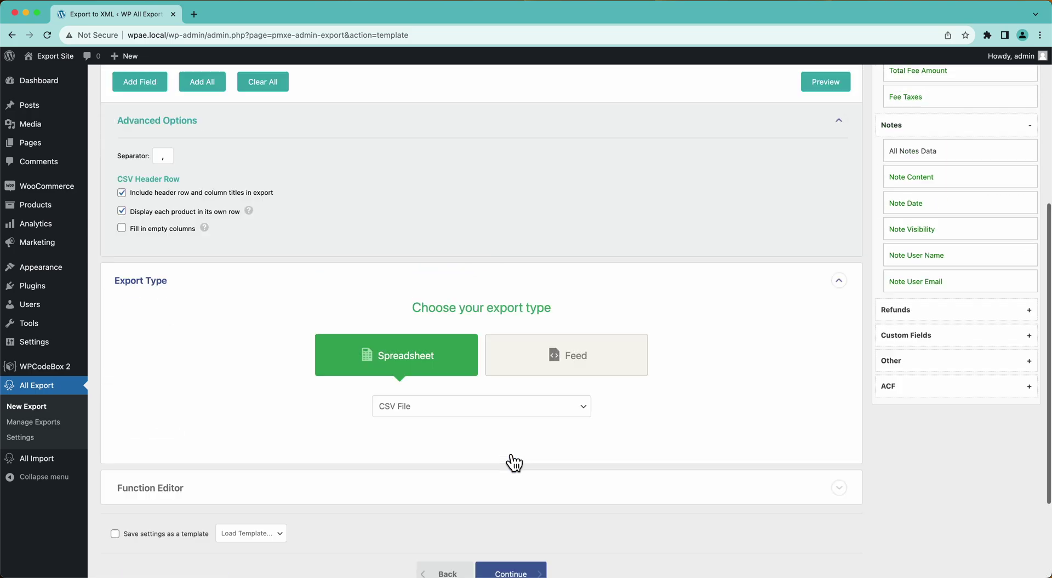
scroll(514, 463, "down", 6)
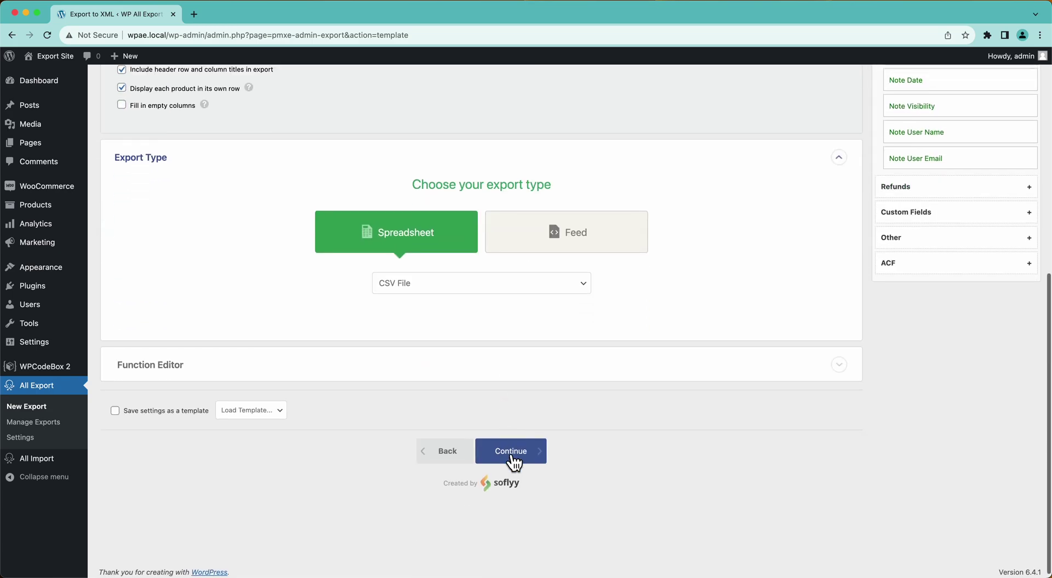
left_click(539, 452)
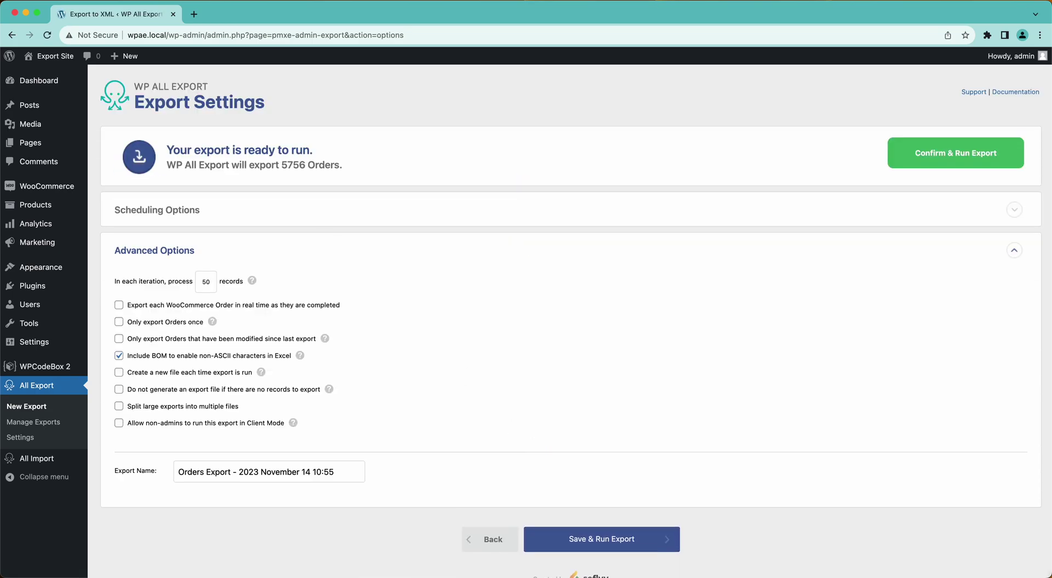
Set automatic scheduling to run the export every week on Mon, Wed and Fri at 12:00am.
left_click(175, 214)
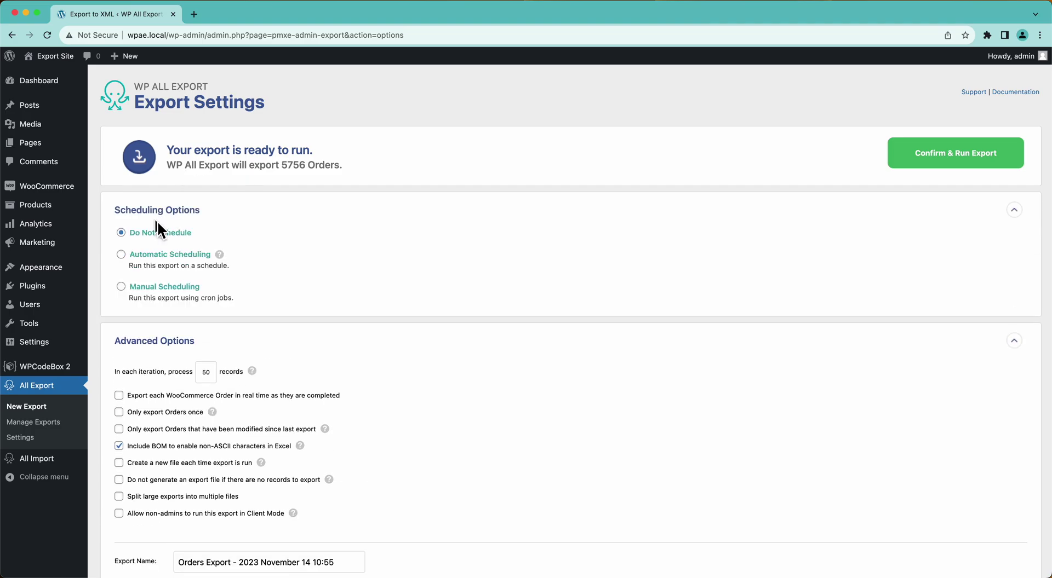
left_click(120, 255)
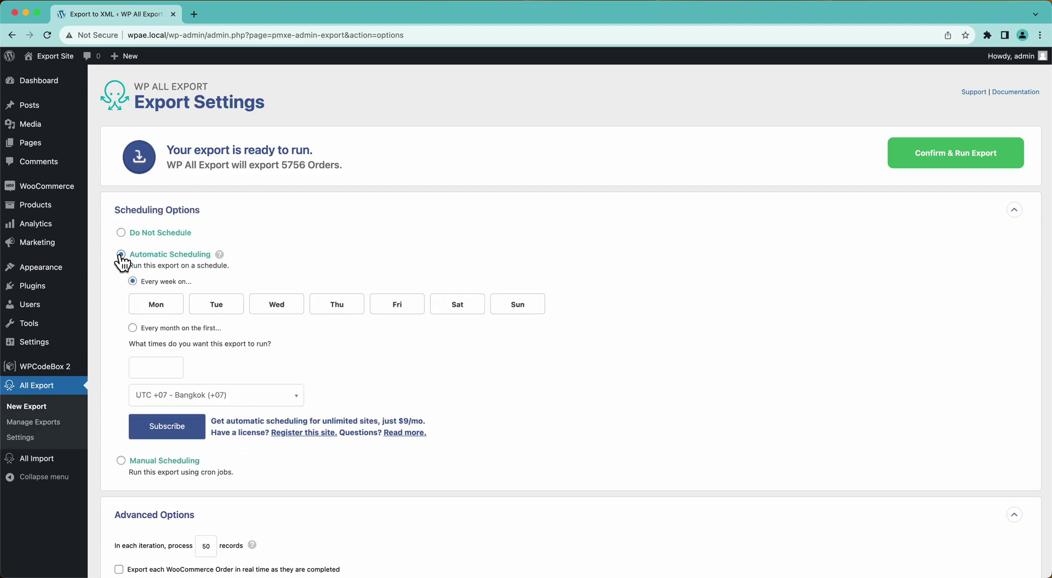
left_click(138, 308)
left_click(213, 308)
left_click(274, 311)
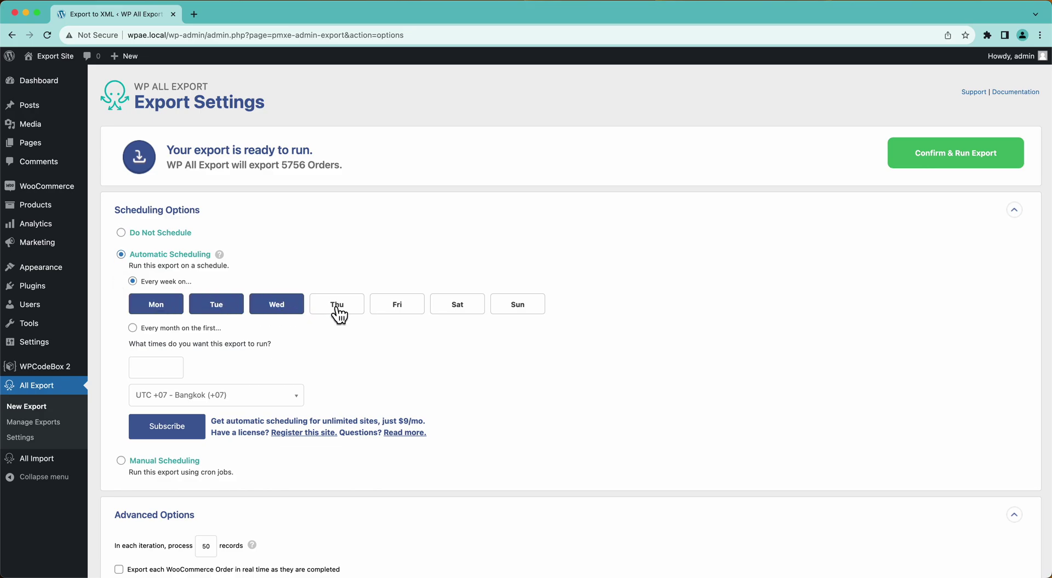
left_click(338, 314)
left_click(222, 307)
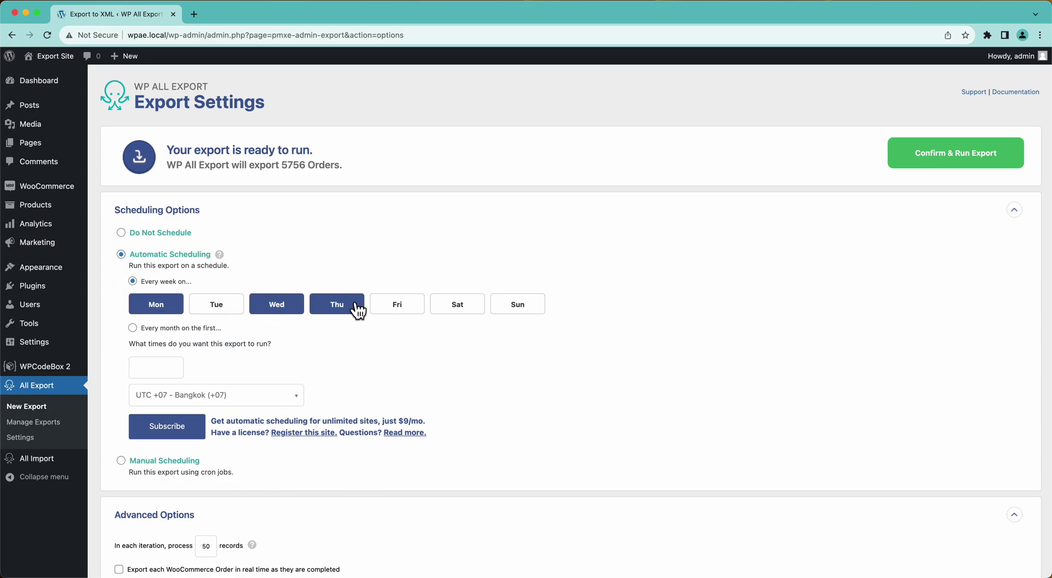
left_click(358, 310)
left_click(403, 307)
left_click(137, 371)
left_click(159, 388)
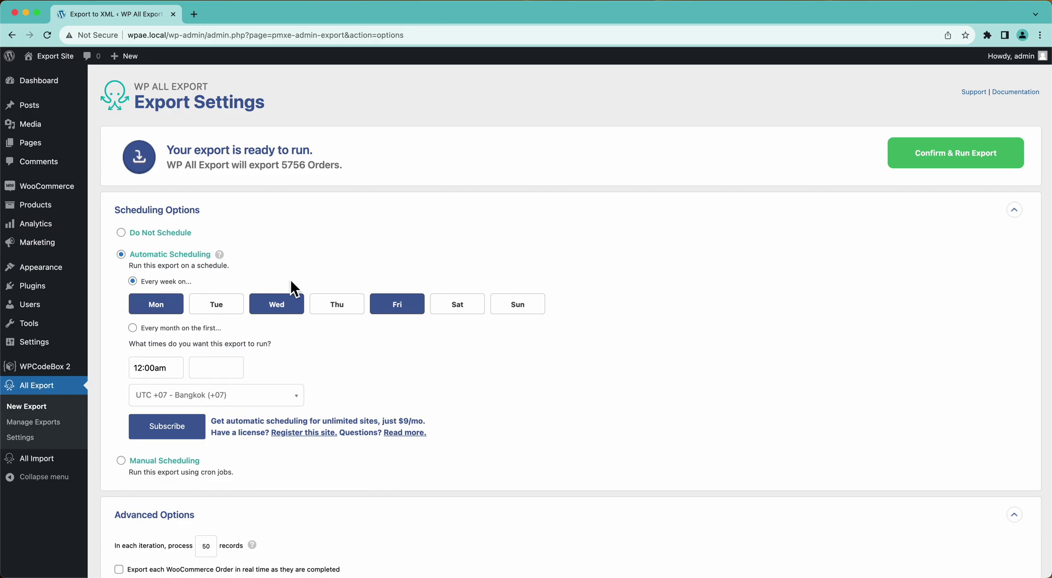
Switch the export to Manual Scheduling and examine its Trigger URL and Processing URL.
left_click(159, 462)
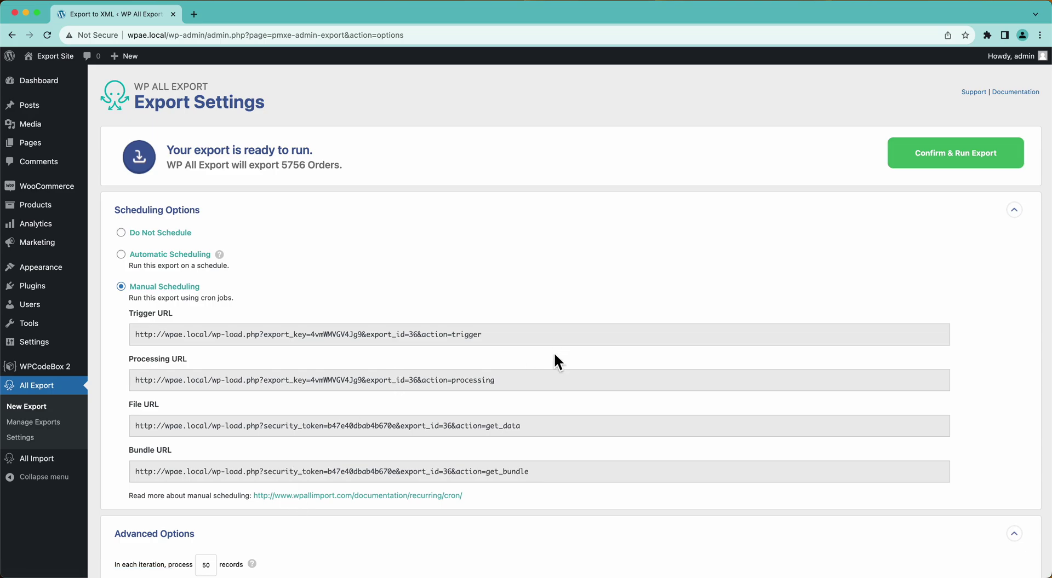
left_click_drag(139, 384, 514, 388)
left_click(514, 387)
left_click_drag(160, 335, 257, 340)
left_click(258, 340)
left_click_drag(172, 382, 275, 381)
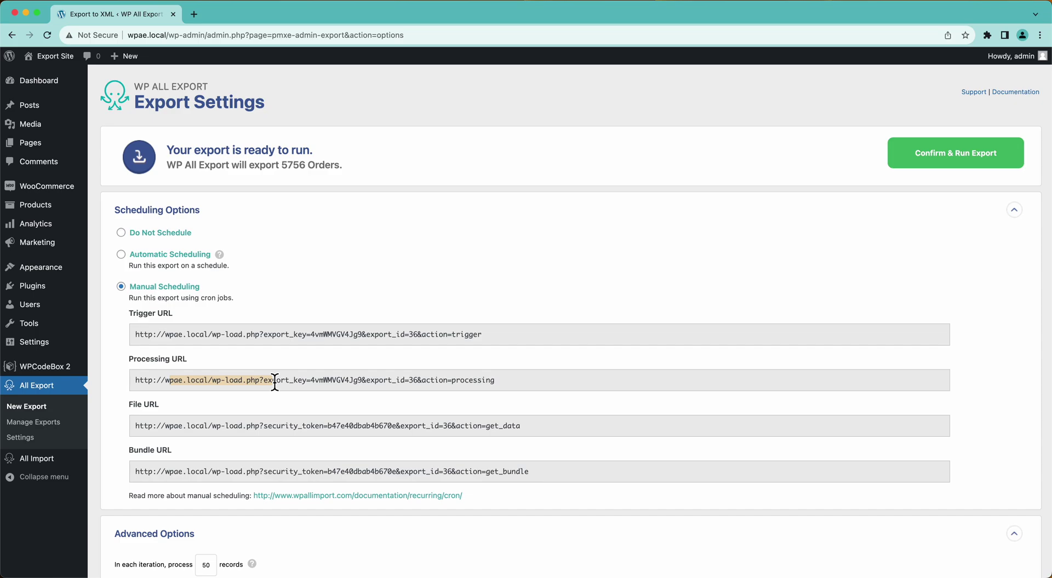
Set the export's scheduling to Do Not Schedule and collapse the Scheduling Options section.
left_click(274, 381)
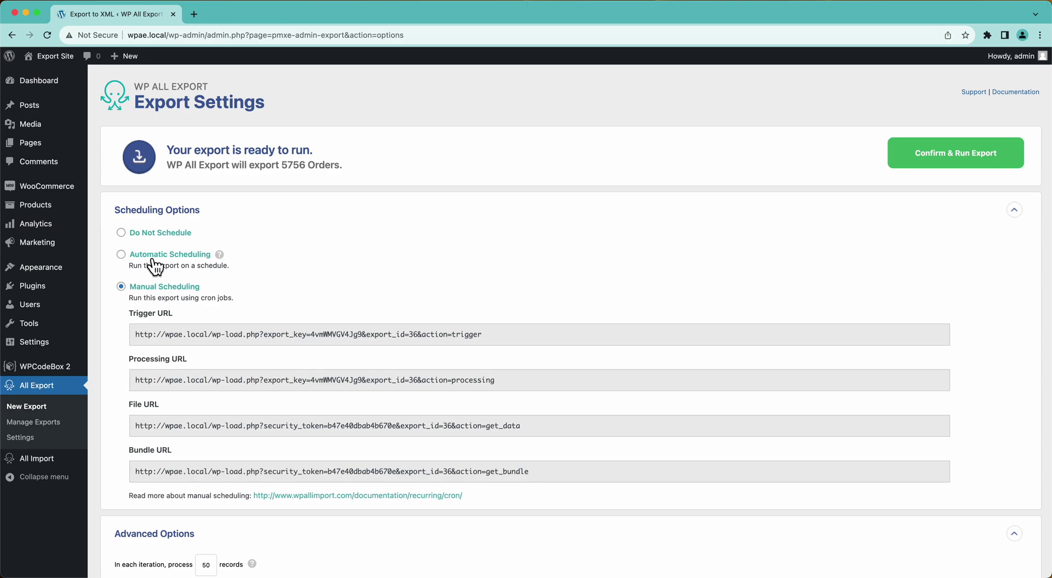
left_click(121, 233)
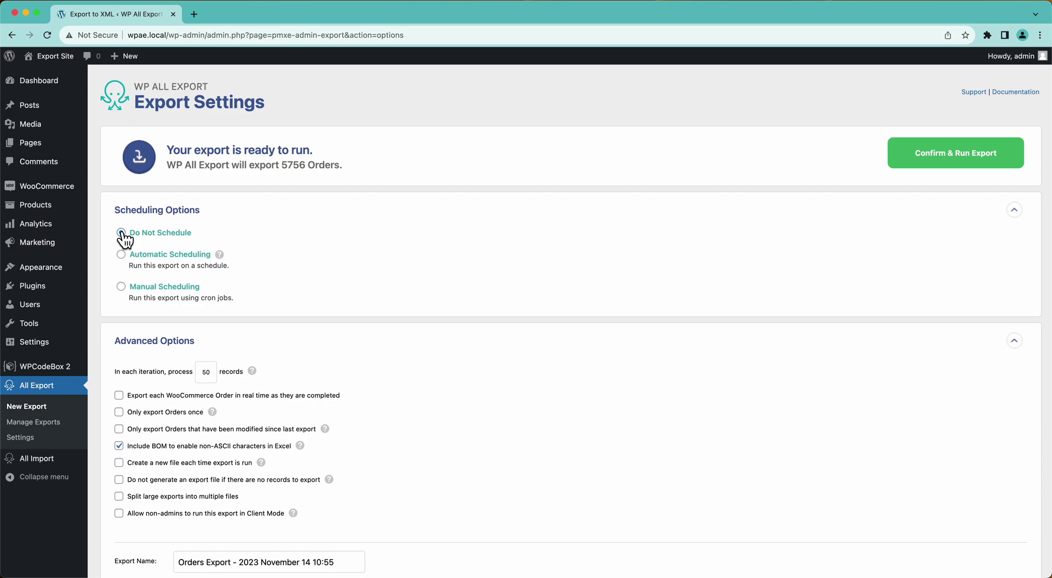
left_click(178, 216)
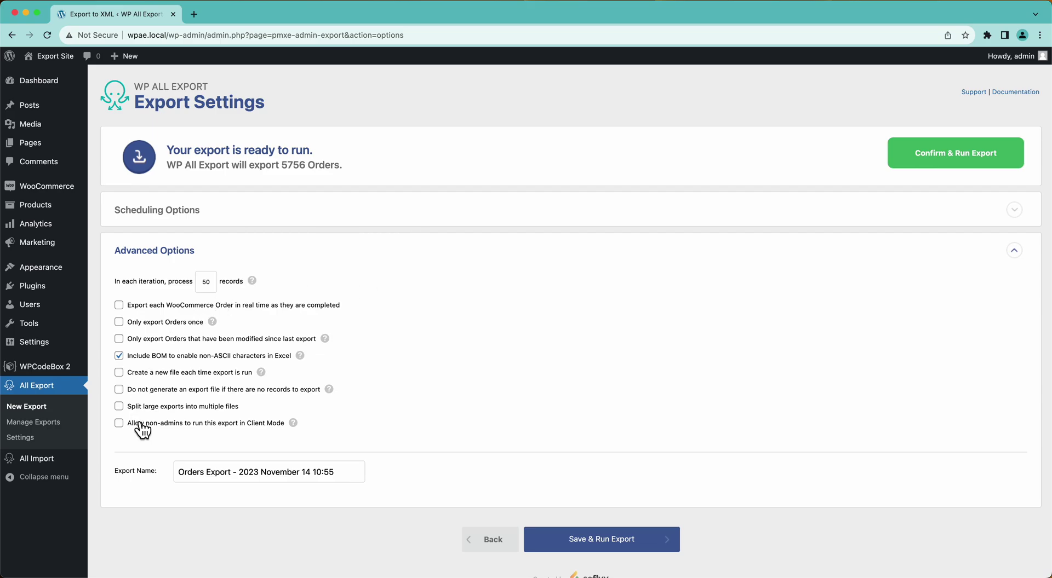
Allow non-admins to run this export in Client Mode, and grant the Editor role access in the plugin's saved Client Mode settings.
left_click(273, 425)
left_click(27, 437, "super")
left_click(245, 15)
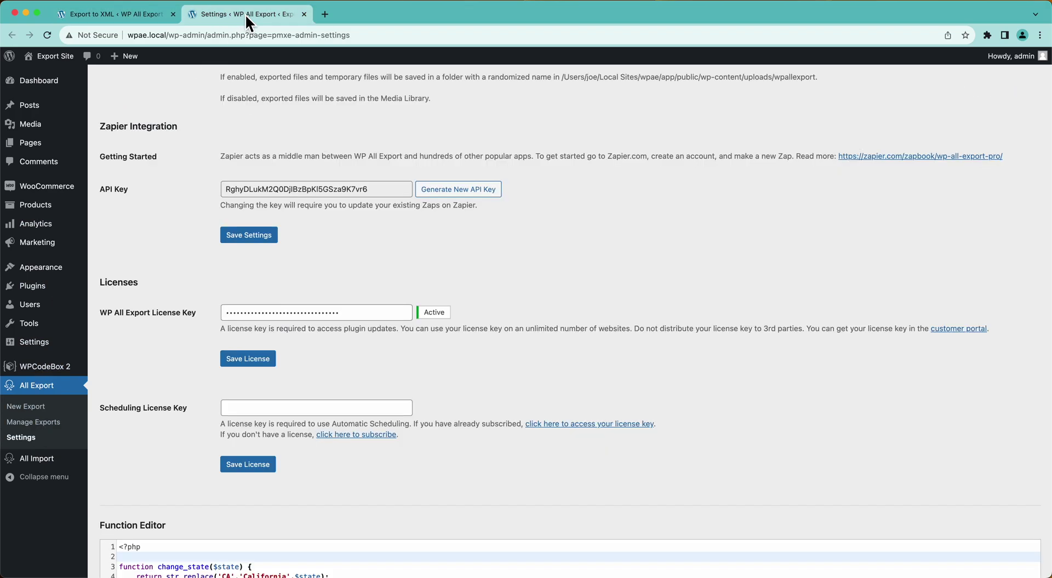
scroll(151, 372, "down", 6)
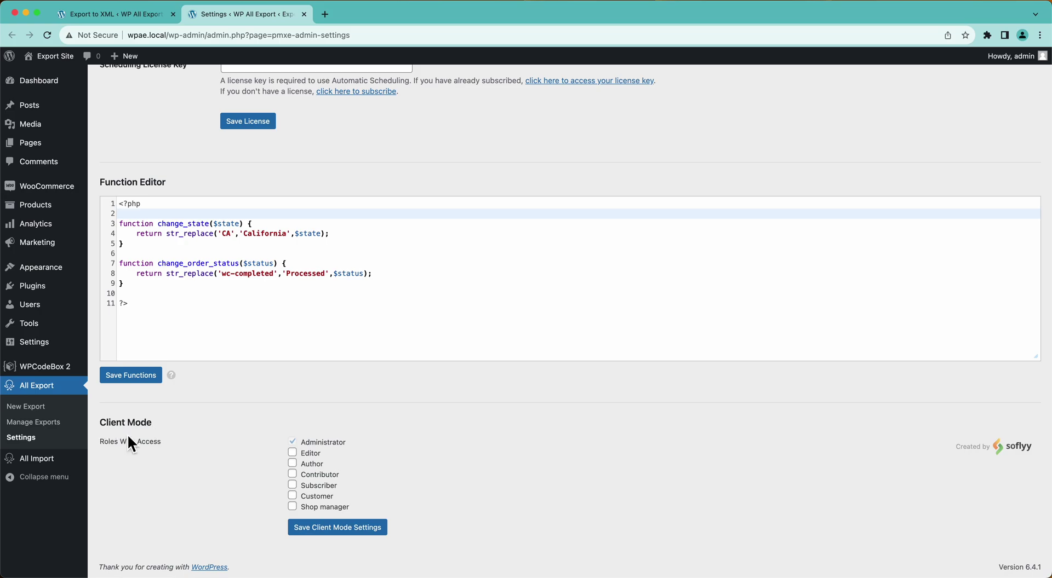
left_click(292, 453)
left_click(318, 531)
scroll(146, 521, "down", 5)
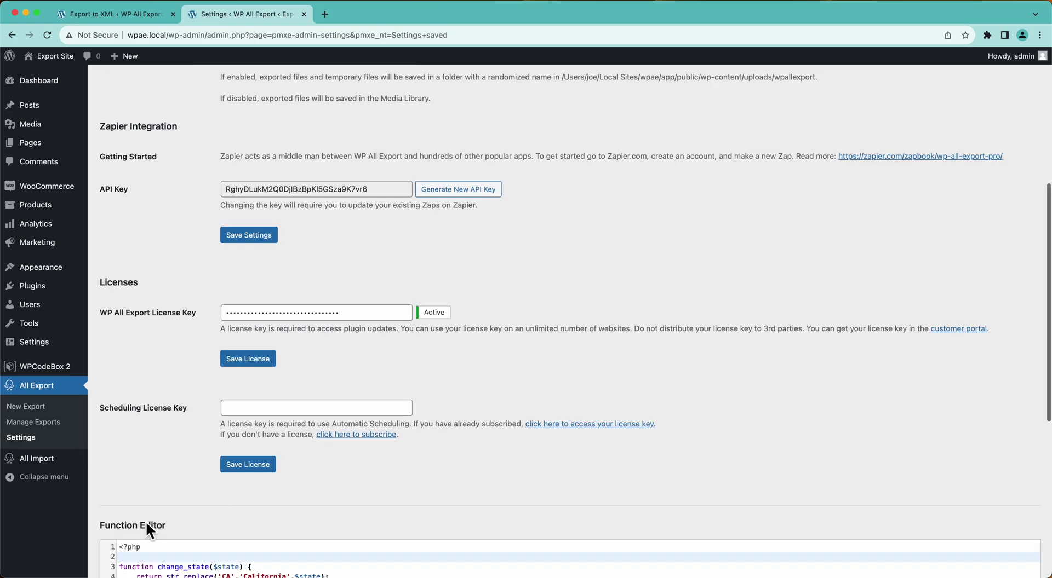
Check the Client Mode roles against the export's advanced options and run the orders export.
left_click(135, 15)
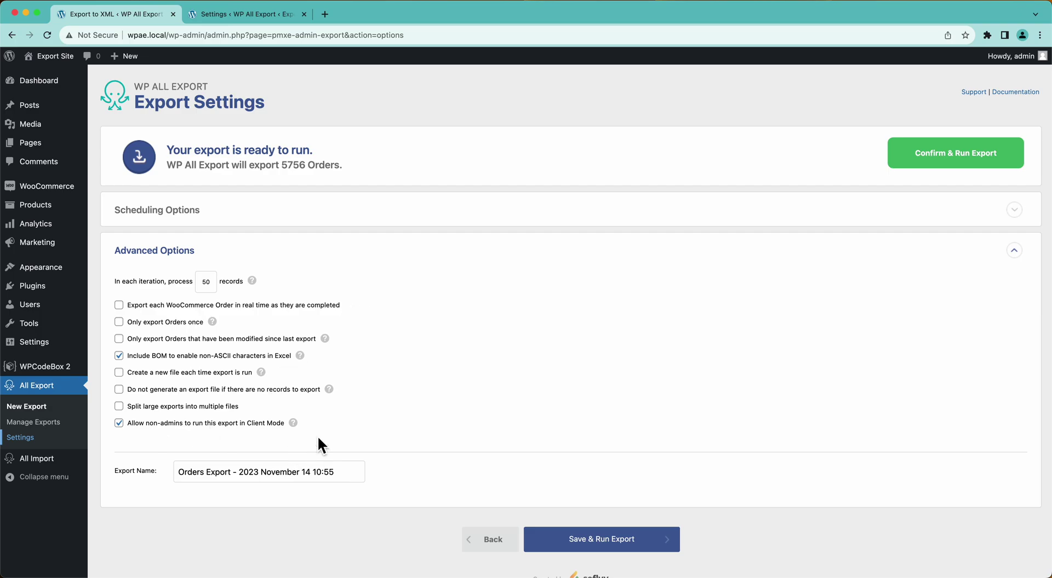
left_click(242, 13)
scroll(310, 487, "down", 6)
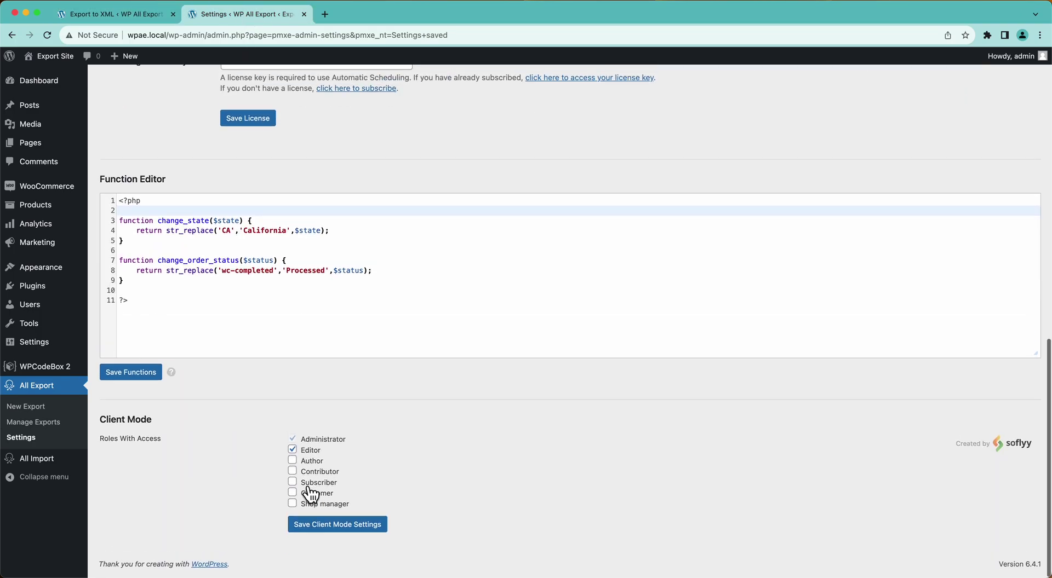
left_click(139, 15)
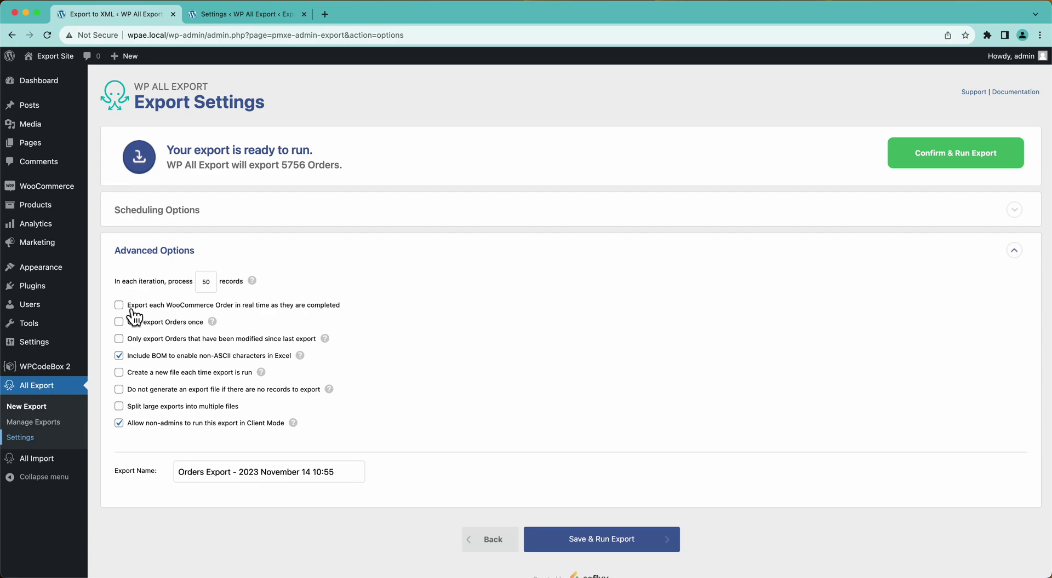
left_click(321, 306)
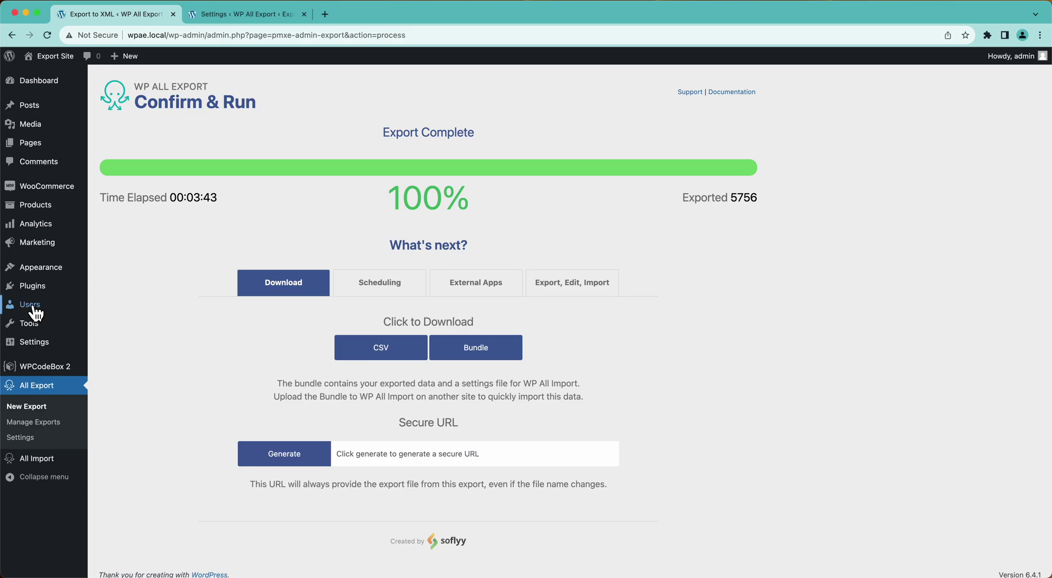
Open the site's user list in a new tab, filter it by the Editor role, and switch to the editor account.
mouse_move(35, 312)
left_click(104, 307, "super")
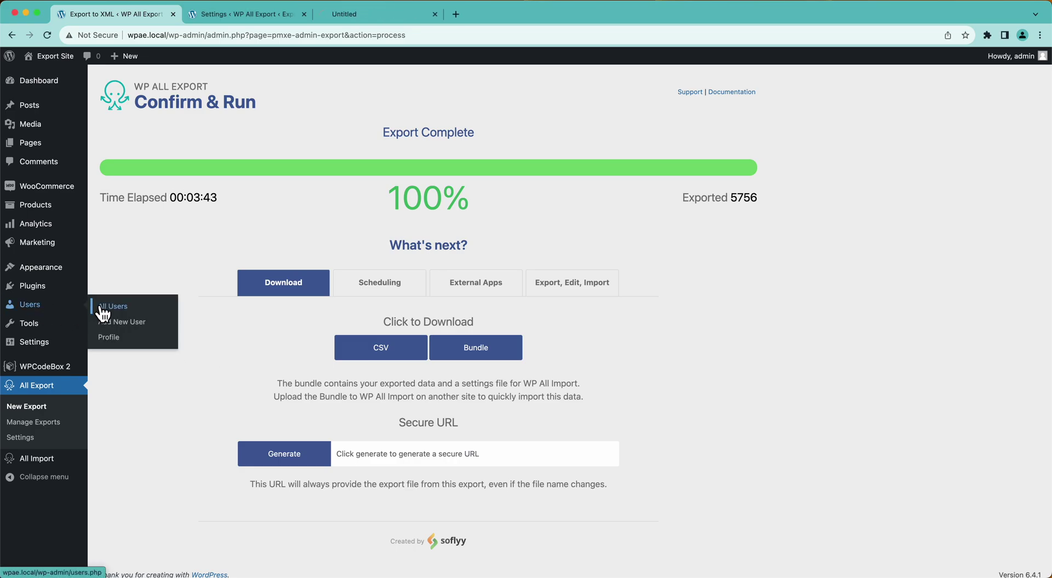
left_click(370, 17)
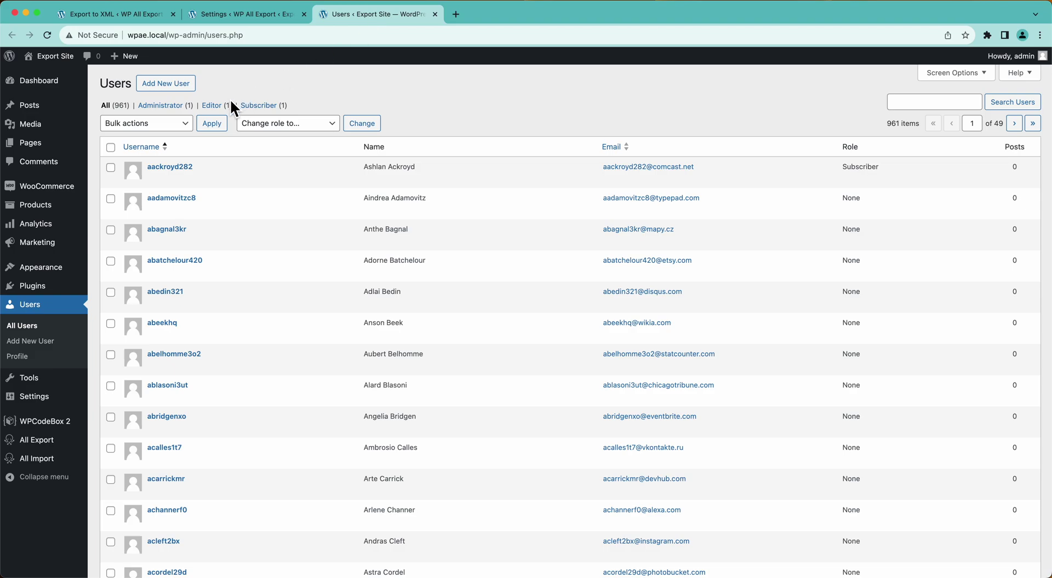
left_click(216, 105)
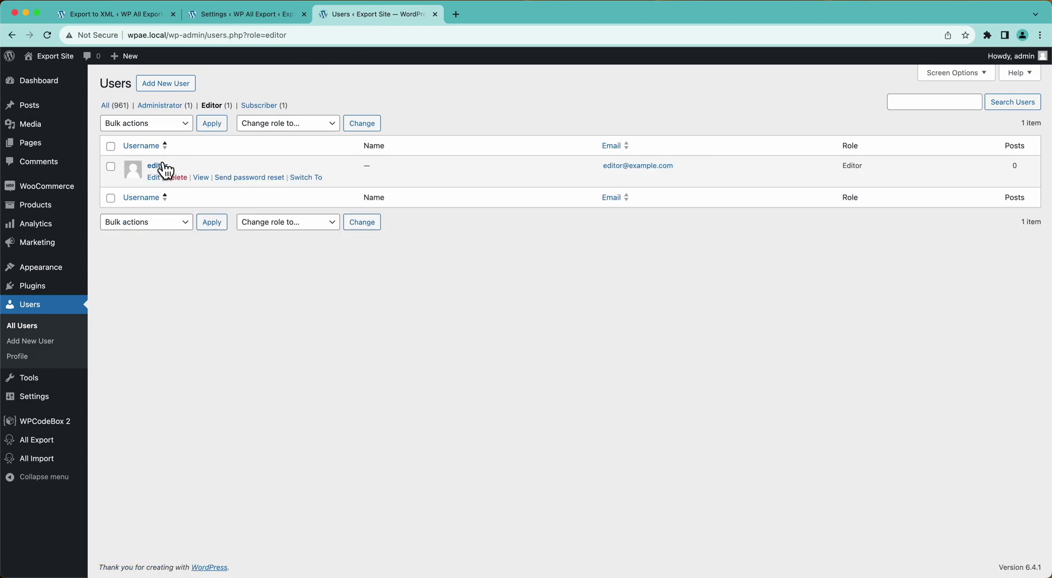
left_click(302, 178)
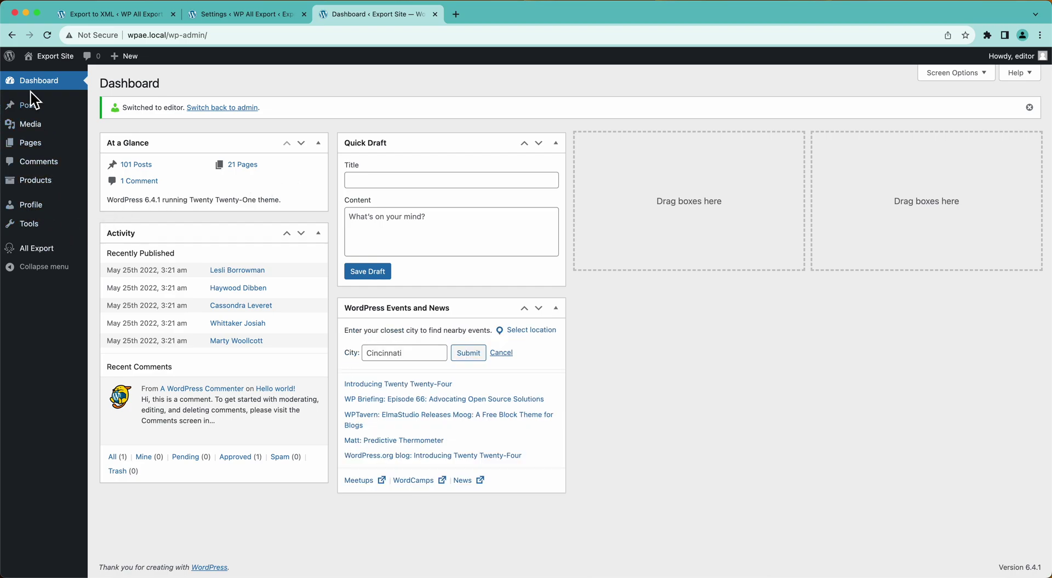
Go to All Export as the editor and download the orders export as CSV.
left_click(39, 251)
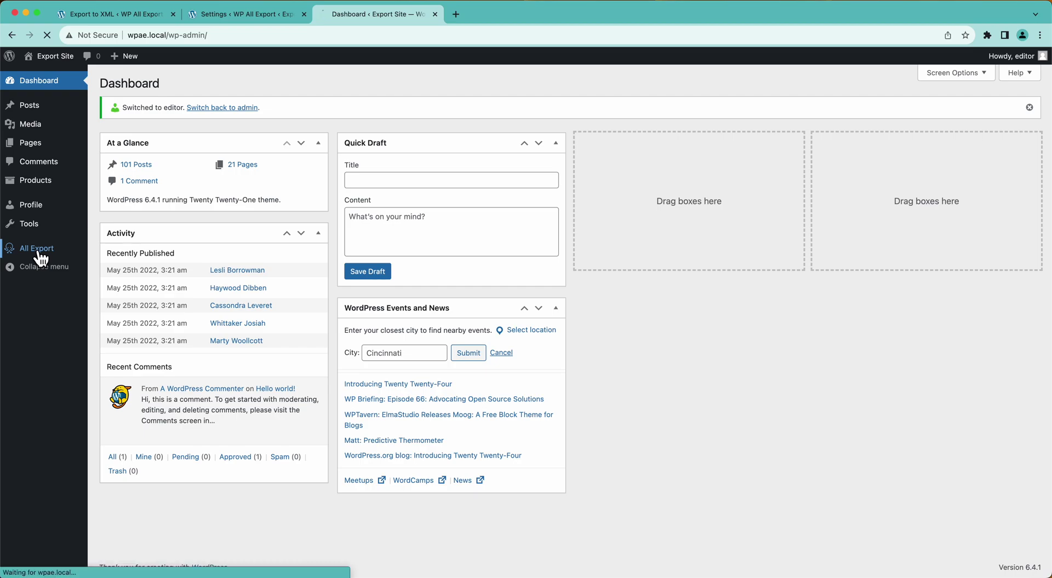
mouse_move(275, 218)
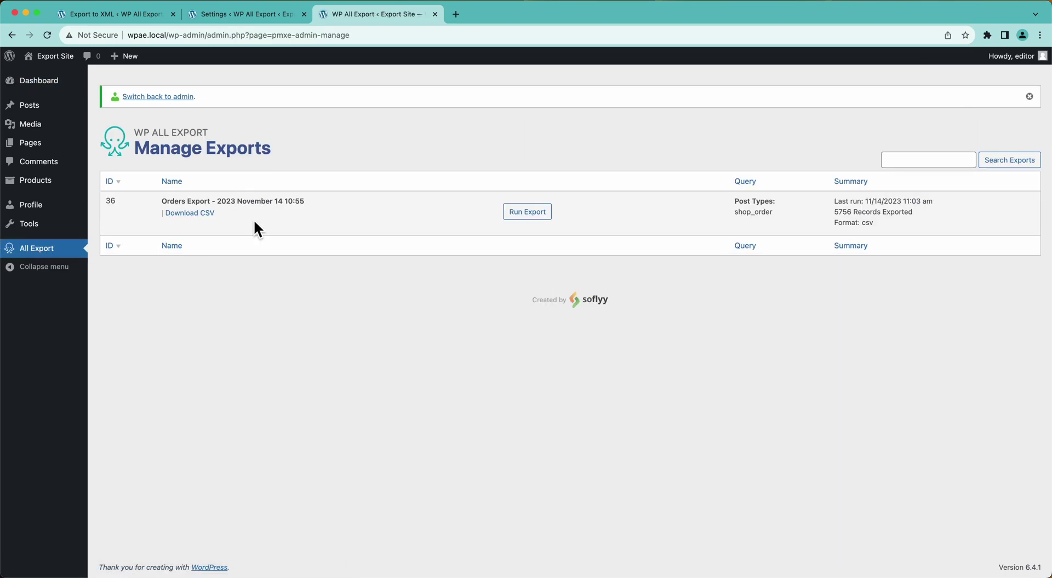
left_click(198, 213)
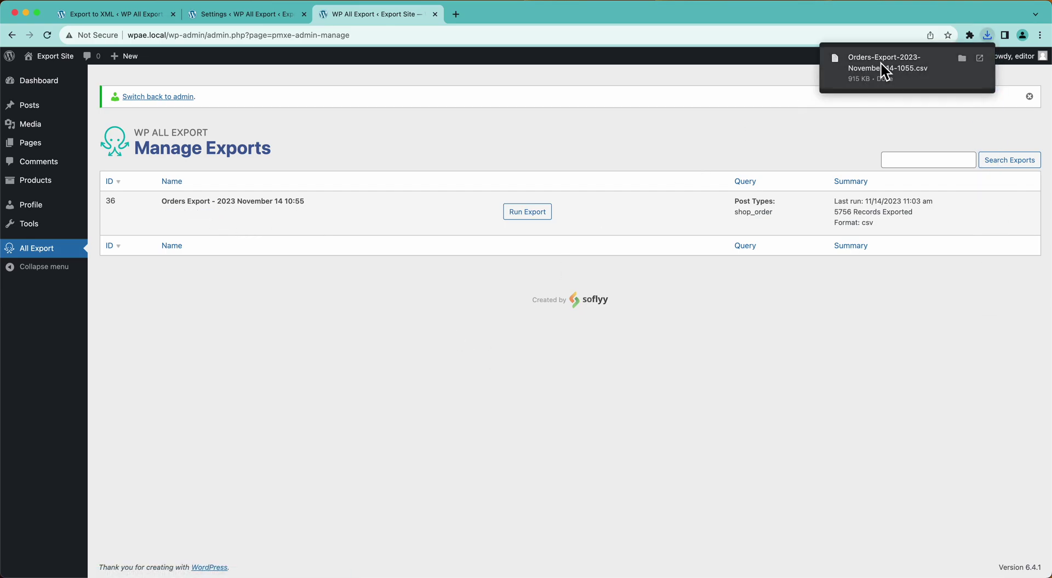
Open the downloaded orders CSV in the spreadsheet app, examine its columns through Product Name, and close it.
left_click(880, 61)
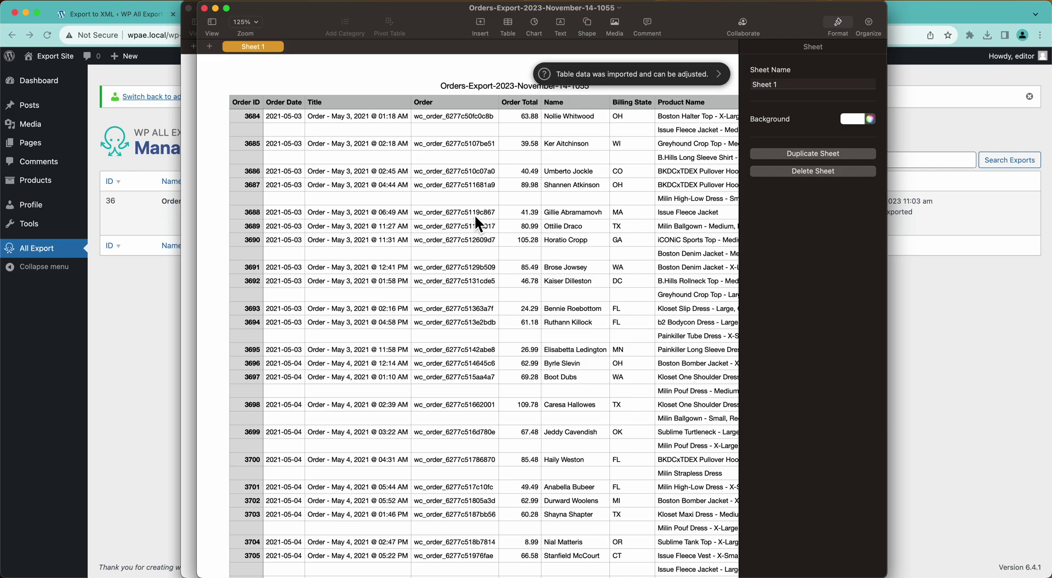
scroll(474, 215, "right", 5)
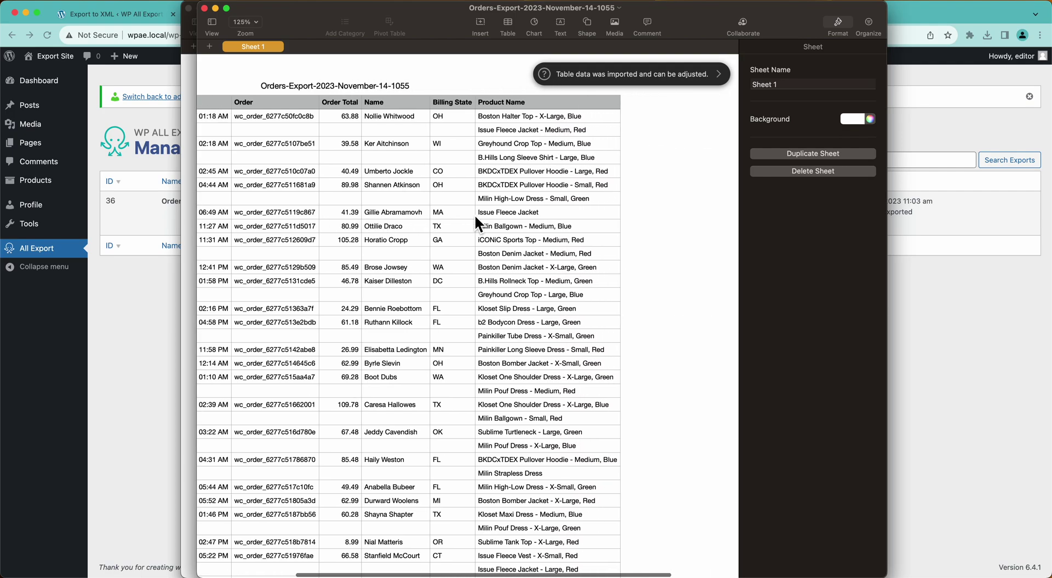
scroll(474, 215, "left", 5)
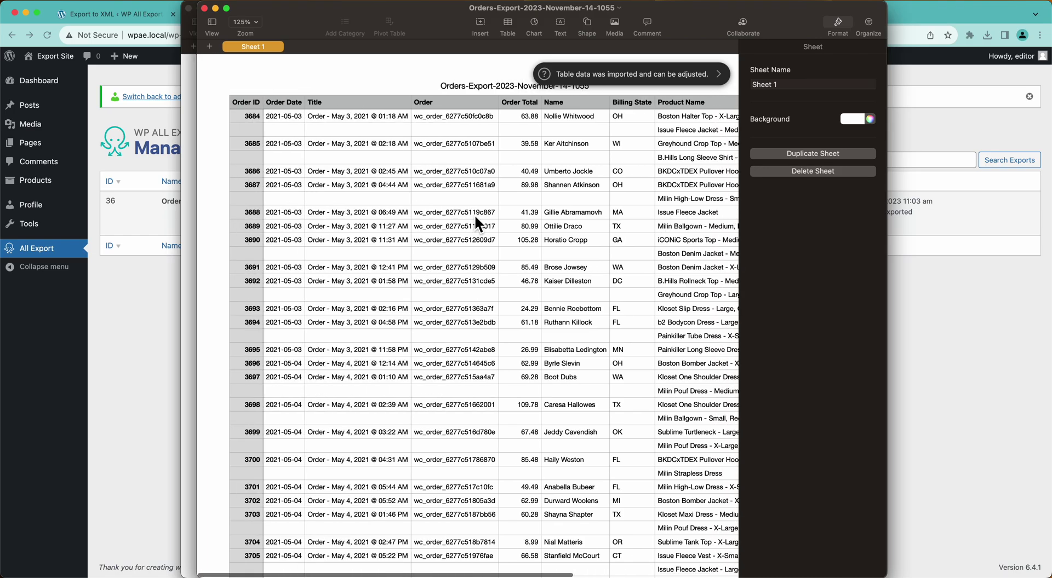
left_click(204, 8)
left_click(204, 9)
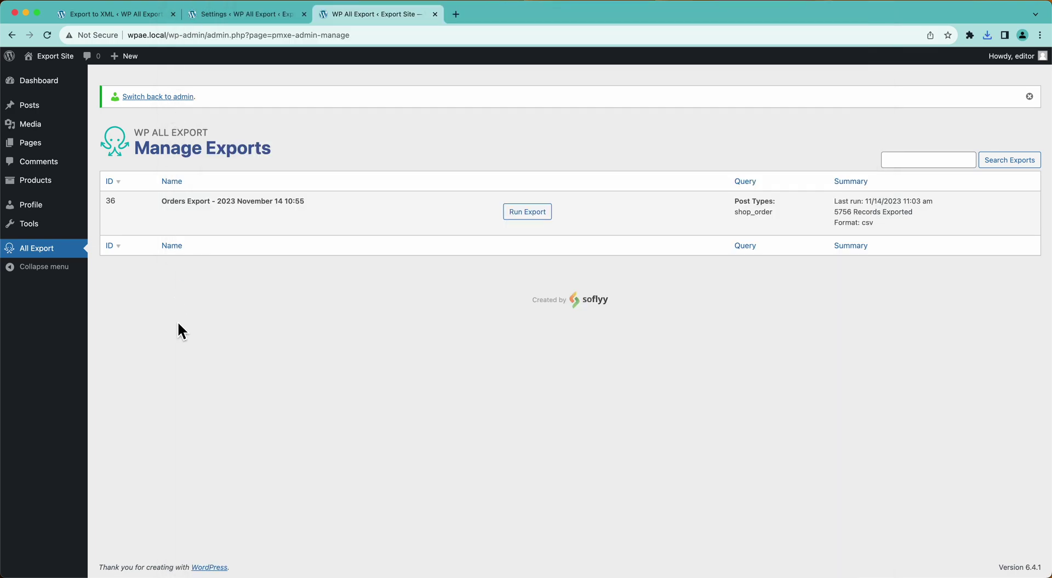